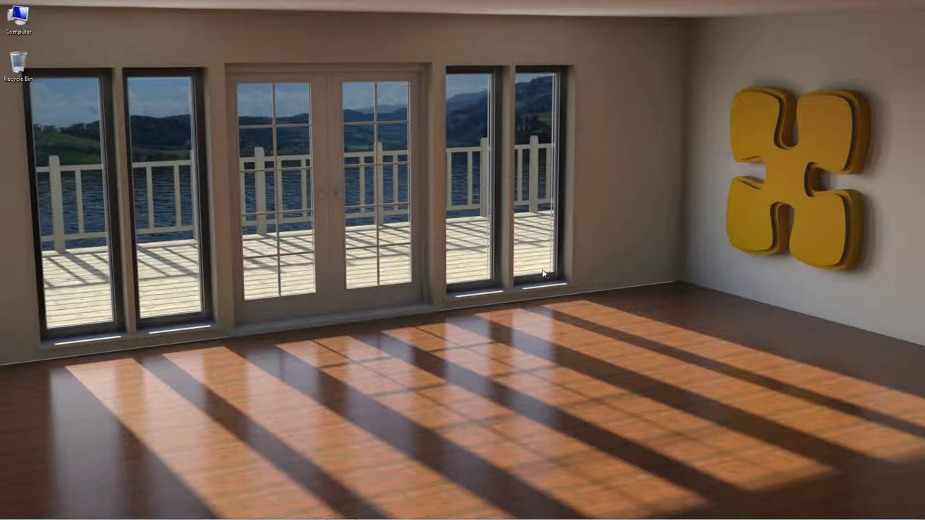
# Step: Launch the Autodesk Data Management Server Console and log in with the Administrator account
pyautogui.click(507, 13)
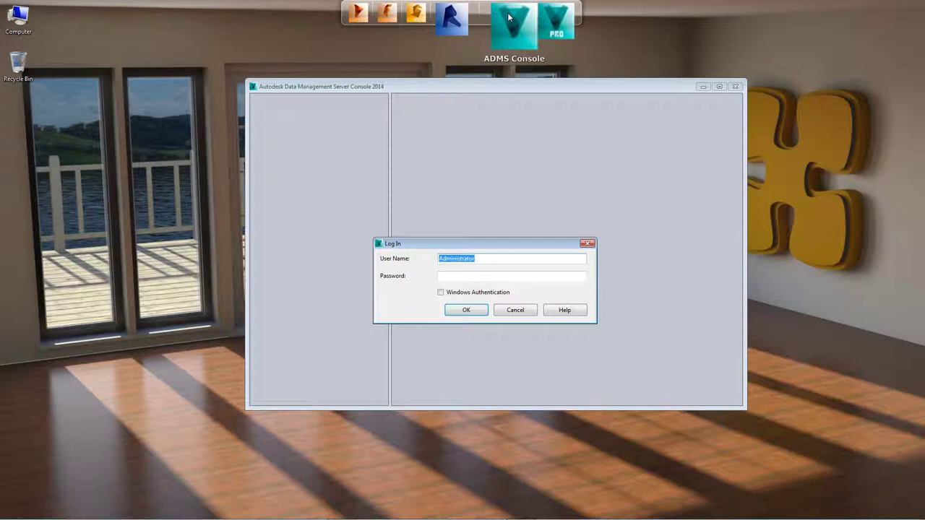
pyautogui.click(468, 310)
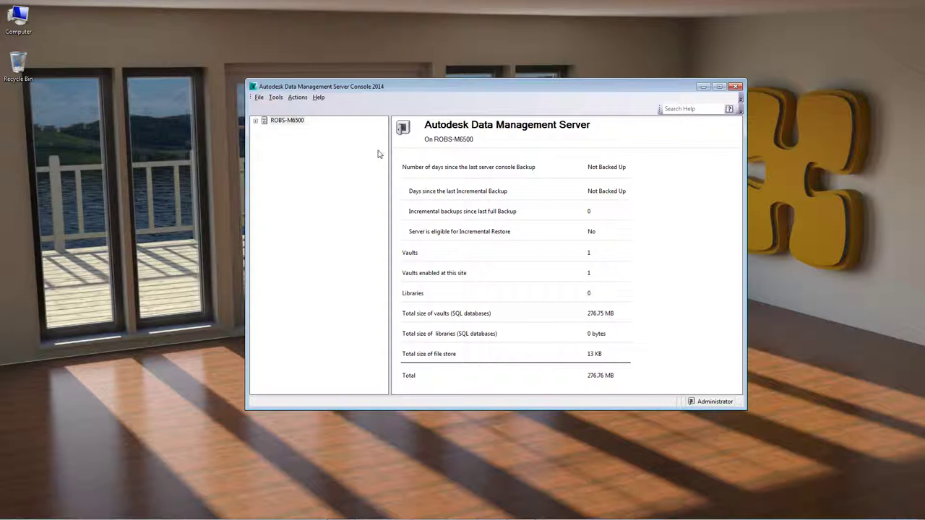
# Step: Expand the server's vaults and view the details of the vault named Vault and the Libraries summary
pyautogui.click(255, 121)
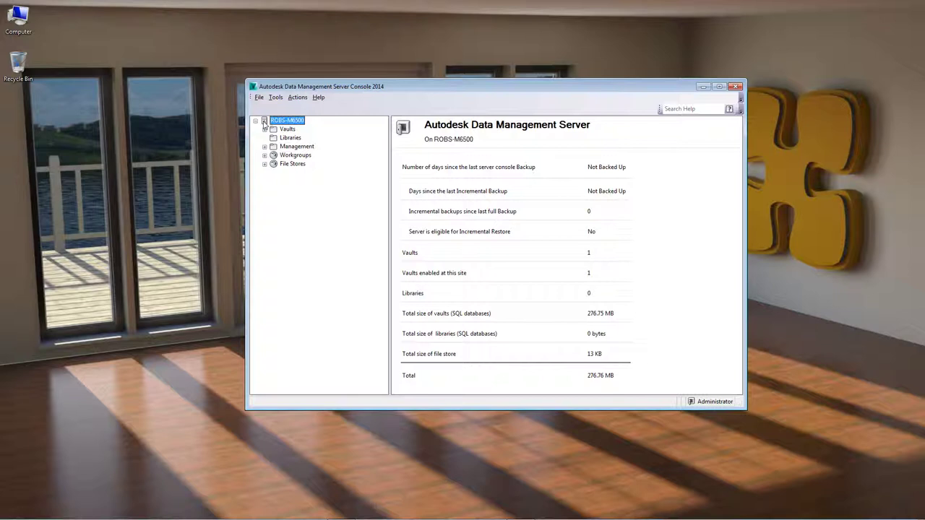
pyautogui.click(264, 129)
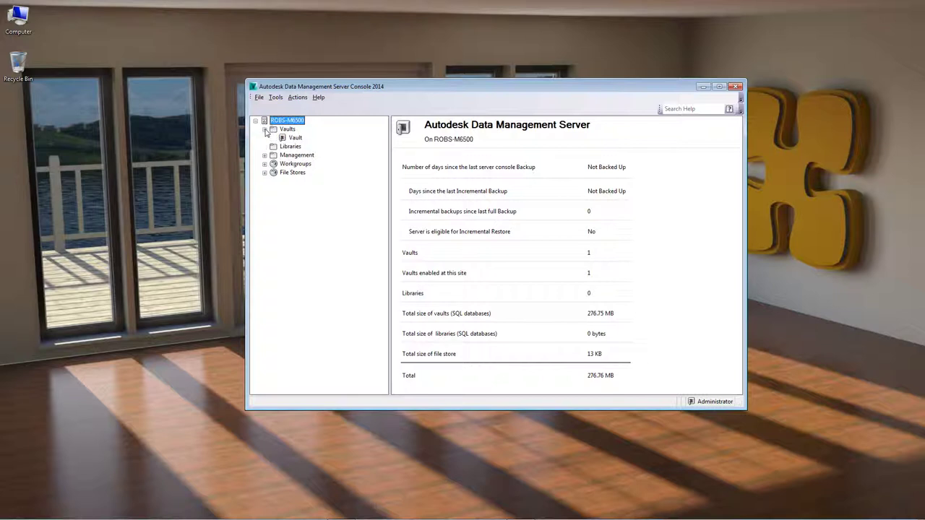
pyautogui.click(292, 137)
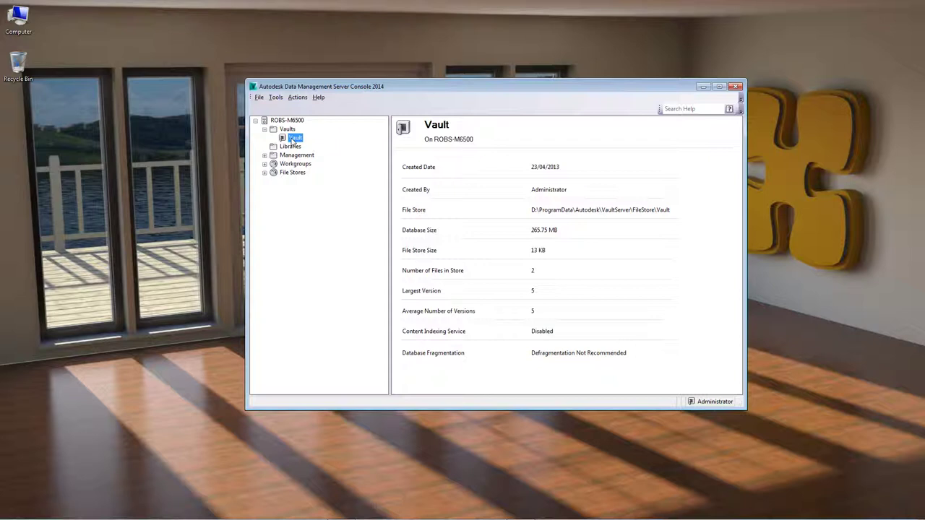
pyautogui.click(288, 147)
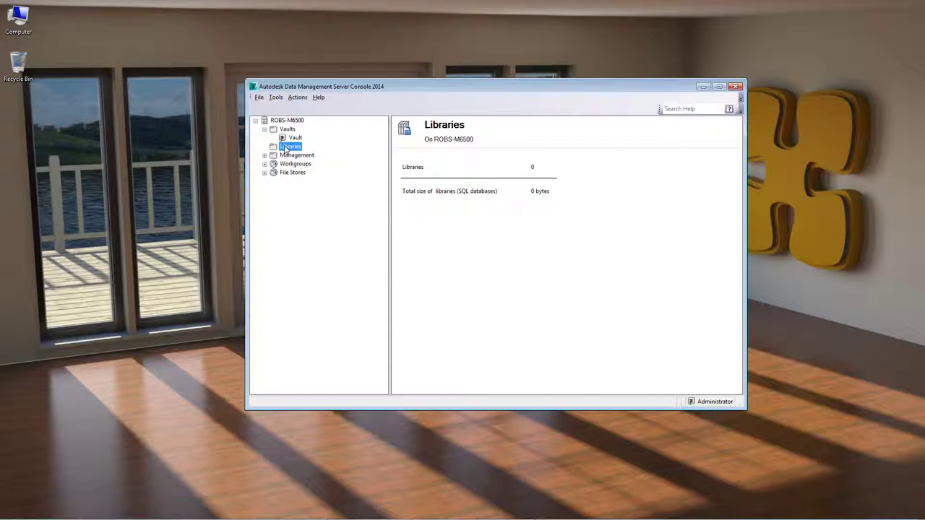
# Step: Expand the Management node's console logs and view today's log, dated 29/05/2013
pyautogui.click(289, 155)
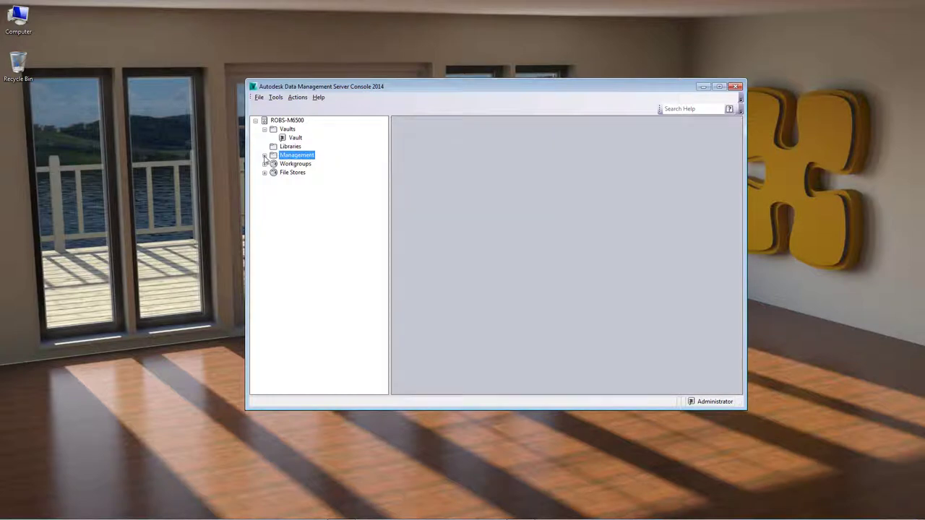
pyautogui.click(264, 155)
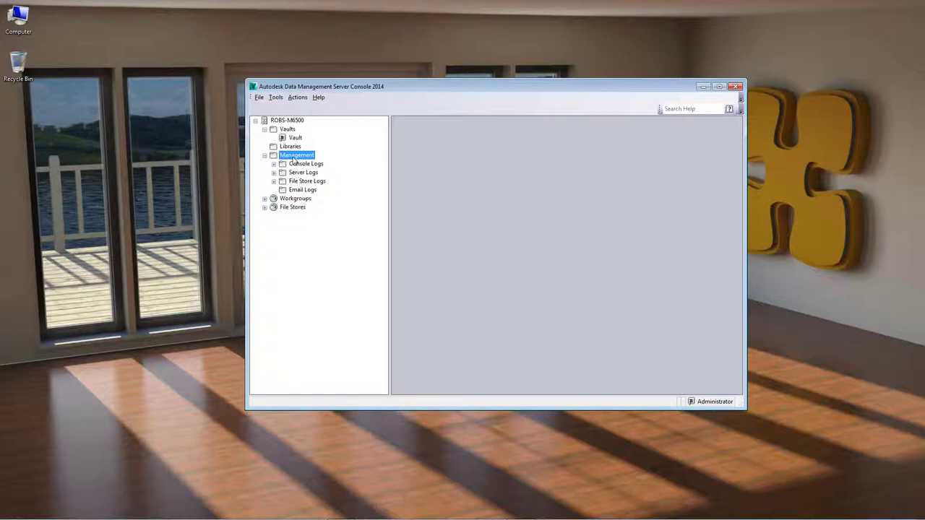
pyautogui.click(299, 165)
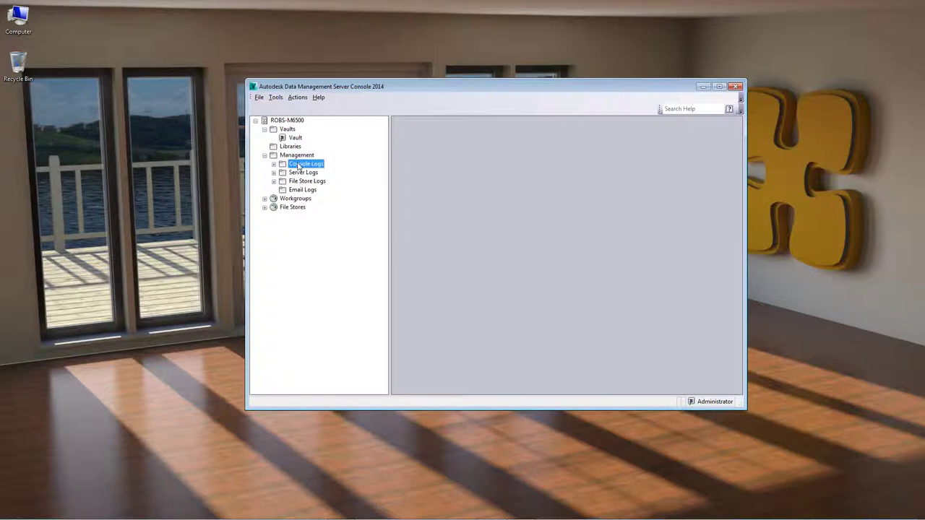
pyautogui.click(273, 164)
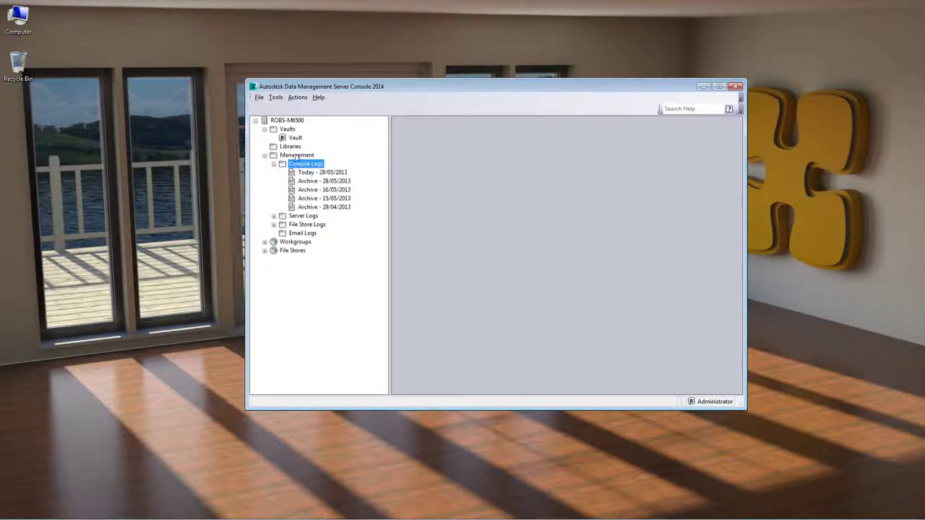
pyautogui.click(314, 174)
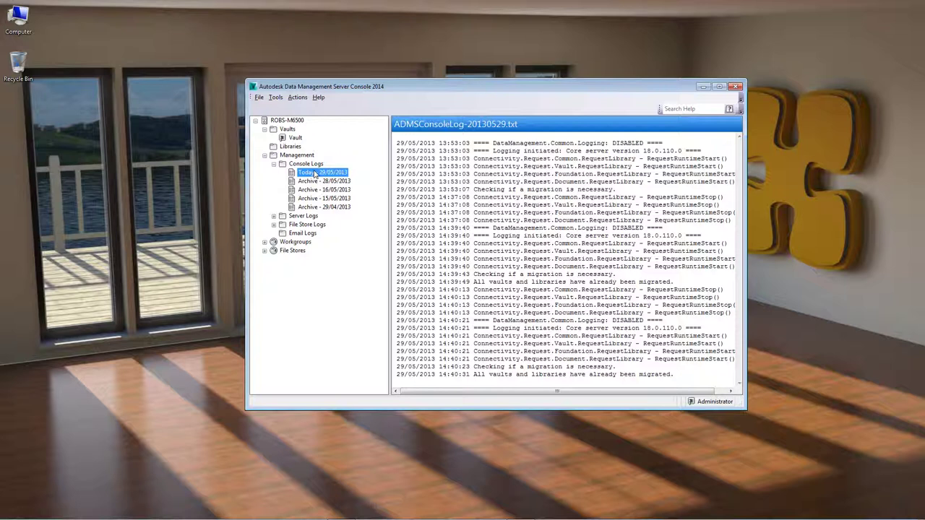
# Step: Collapse the console logs and view today's server log
pyautogui.click(274, 164)
pyautogui.click(281, 173)
pyautogui.click(275, 173)
pyautogui.click(305, 181)
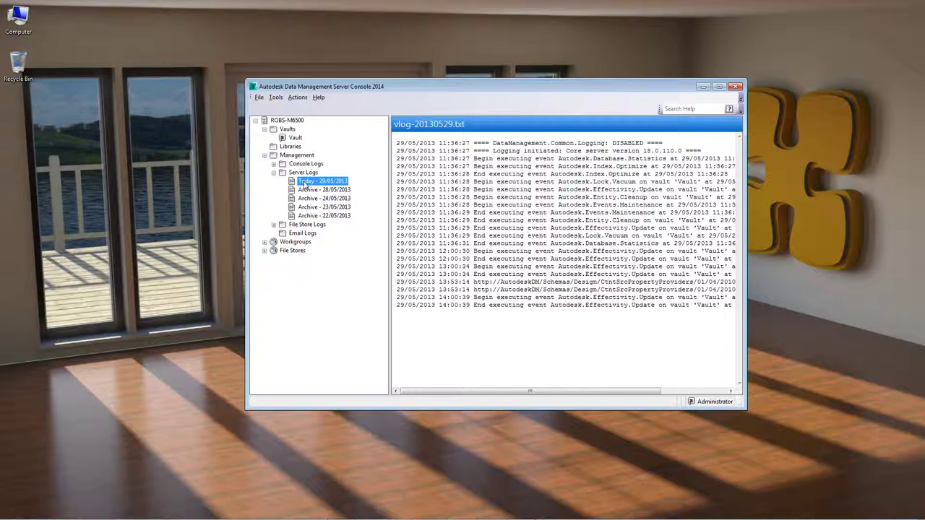
# Step: Collapse the server logs, then view today's file store log and the Email Logs folder
pyautogui.click(273, 173)
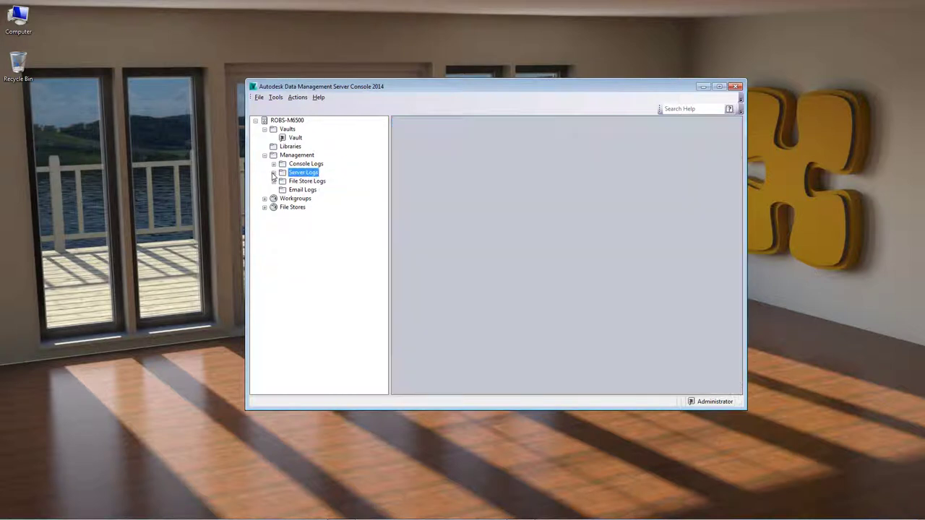
pyautogui.click(274, 181)
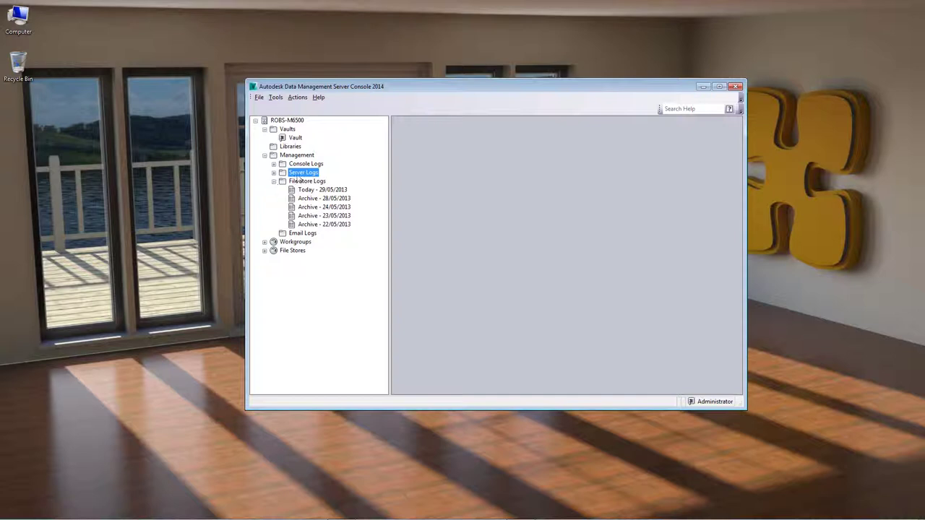
pyautogui.click(305, 190)
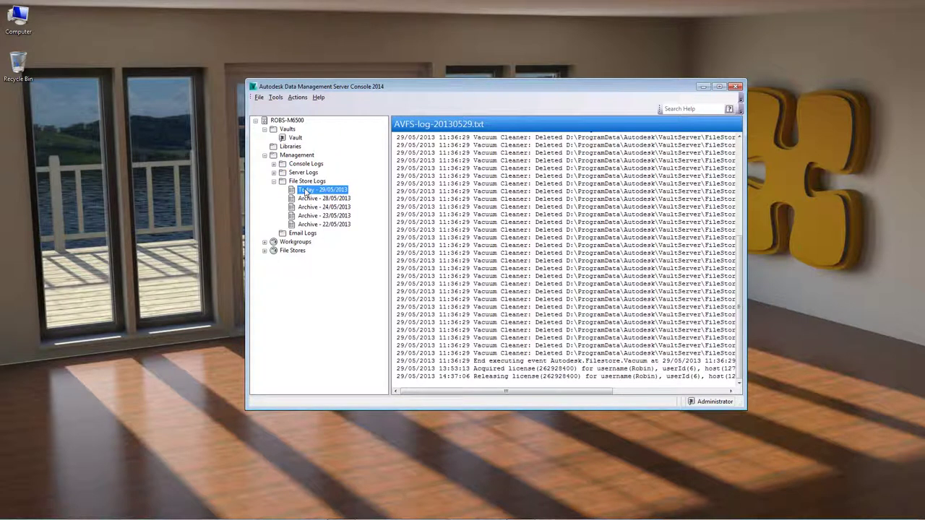
pyautogui.click(273, 182)
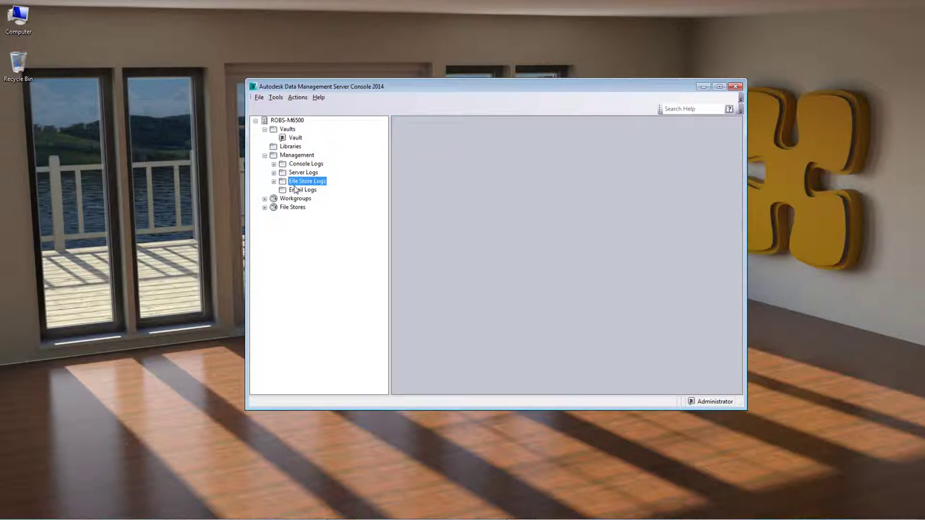
pyautogui.click(297, 190)
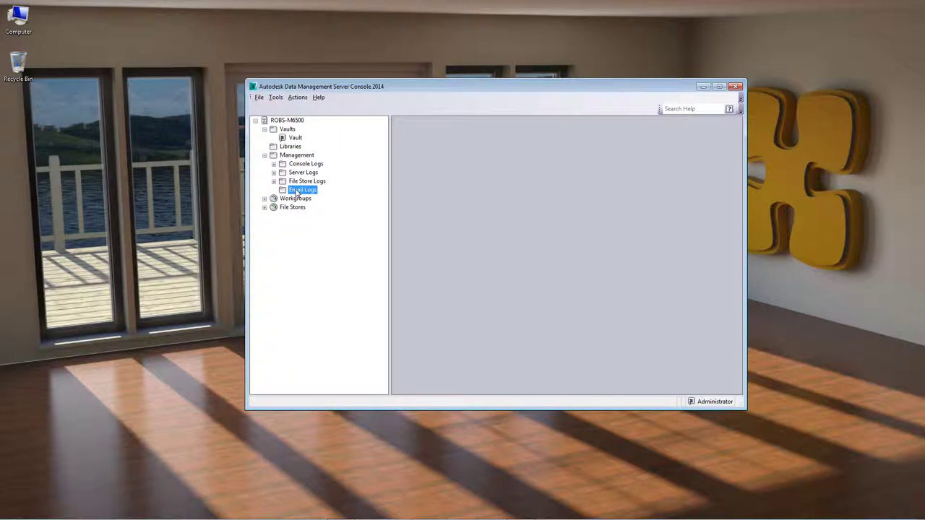
# Step: Revisit the log folders, reopen today's console log and try its Export command
pyautogui.click(298, 181)
pyautogui.click(303, 173)
pyautogui.click(305, 164)
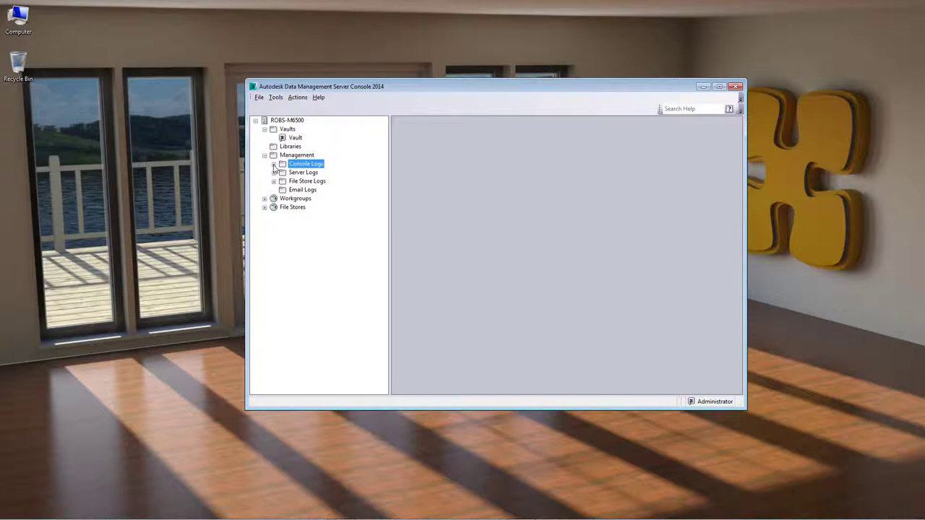
pyautogui.click(274, 164)
pyautogui.click(306, 173)
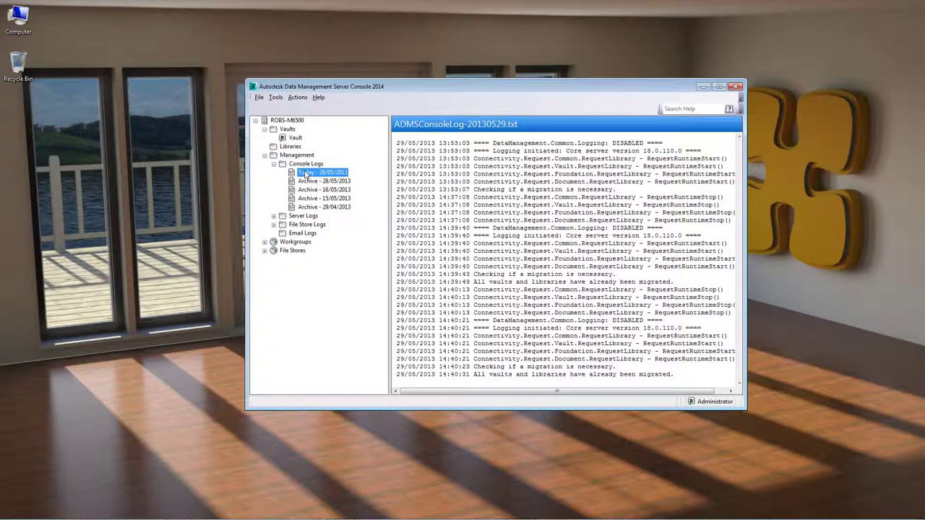
pyautogui.rightClick(307, 174)
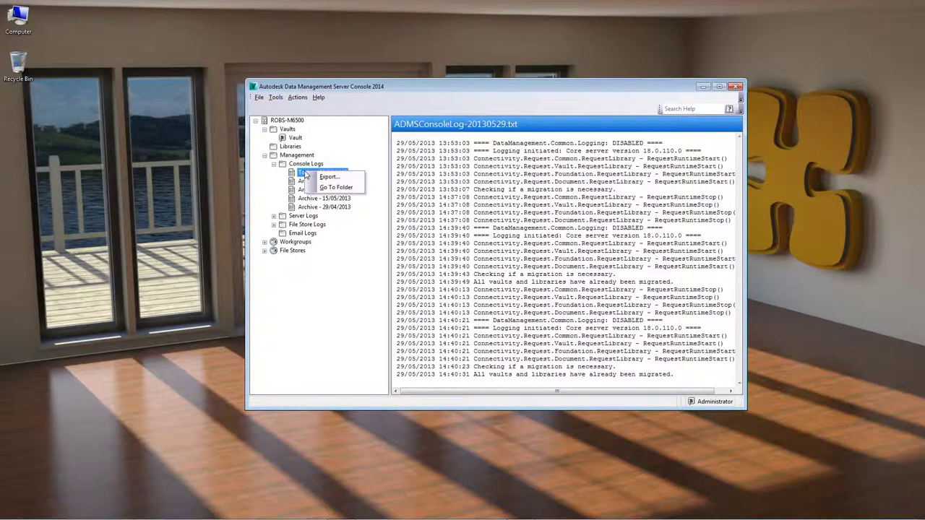
pyautogui.click(326, 178)
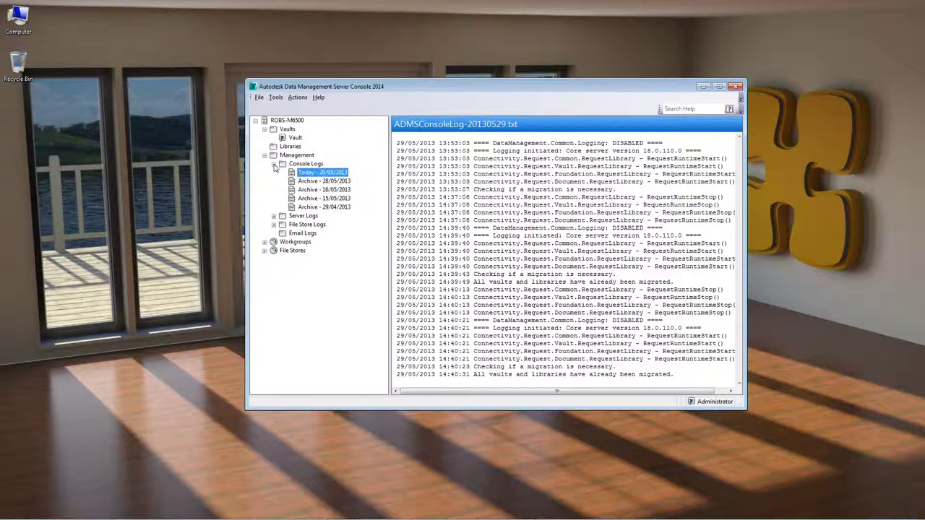
# Step: Collapse the log, Management and Vaults nodes and return to the server's summary page
pyautogui.click(273, 164)
pyautogui.click(264, 155)
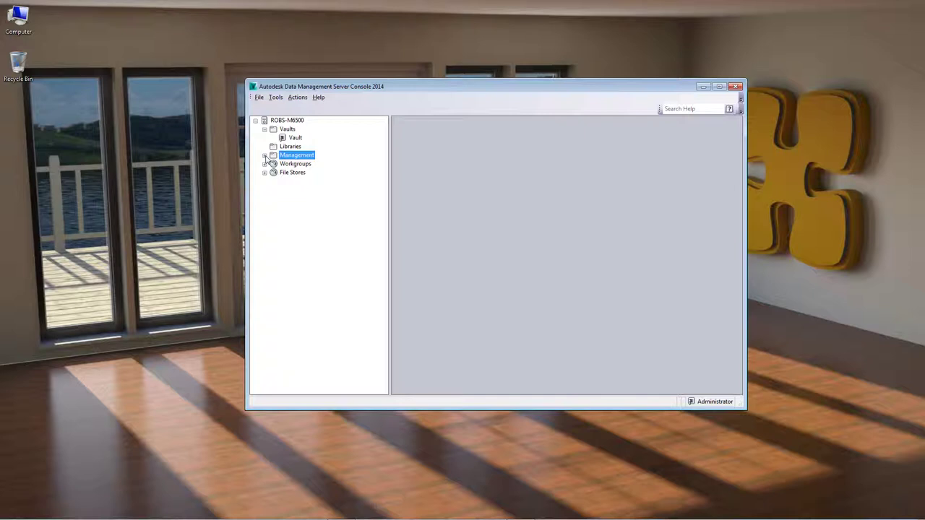
pyautogui.click(264, 128)
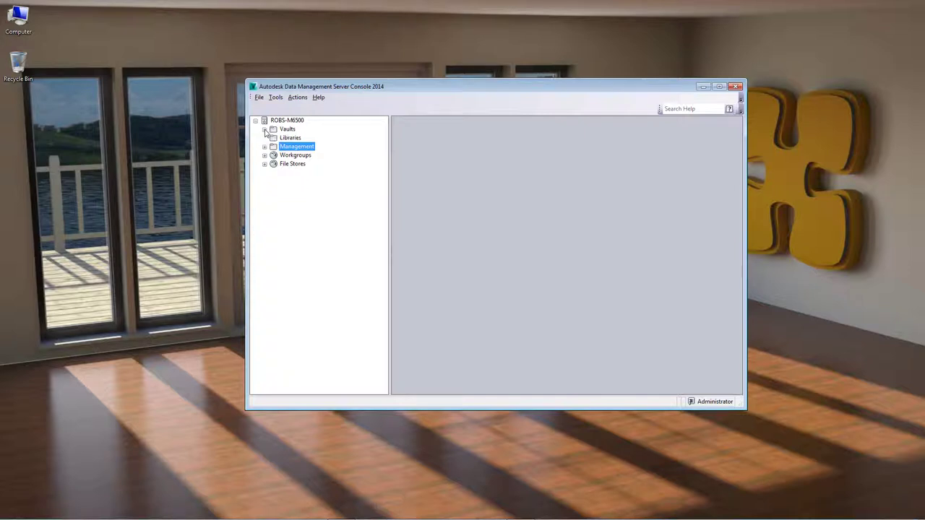
pyautogui.click(256, 121)
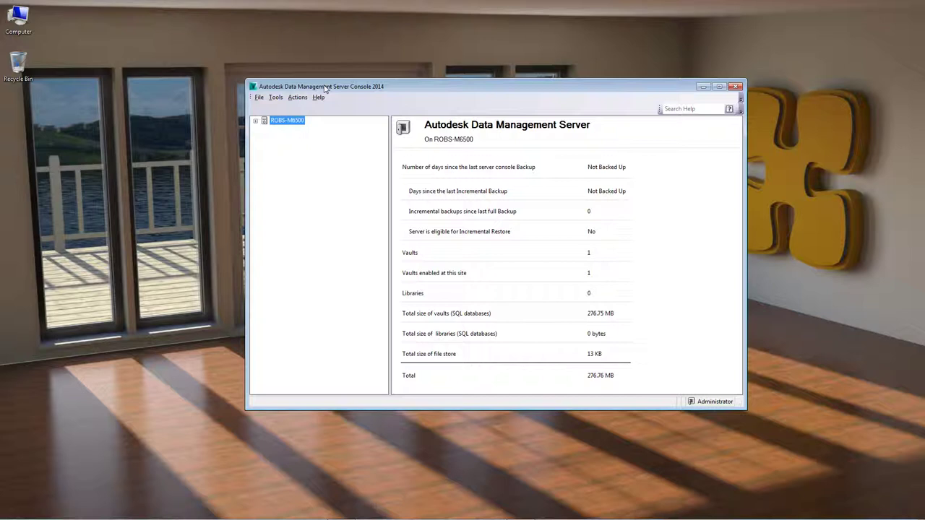
# Step: Examine the wizard's full backup settings, enabling validation of backed-up files and toggling Ignore non-replicated files on and off
pyautogui.click(276, 96)
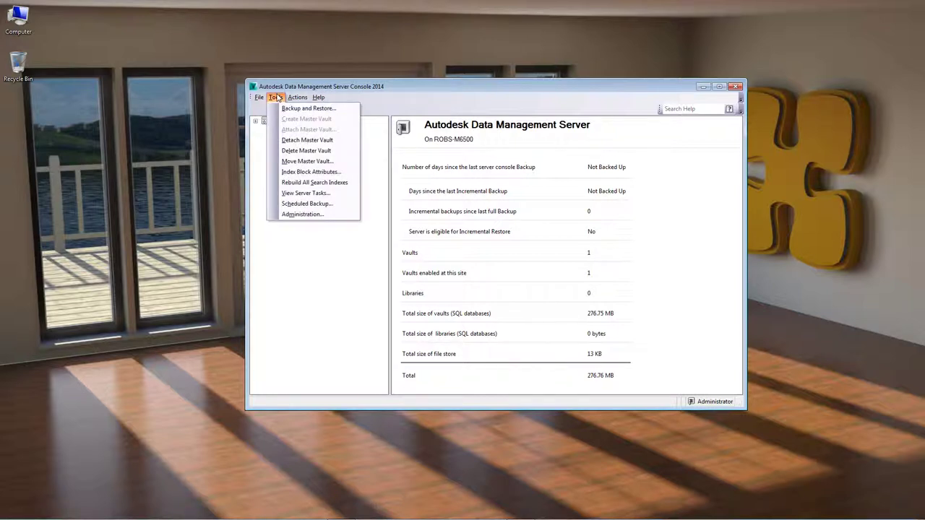
pyautogui.click(284, 109)
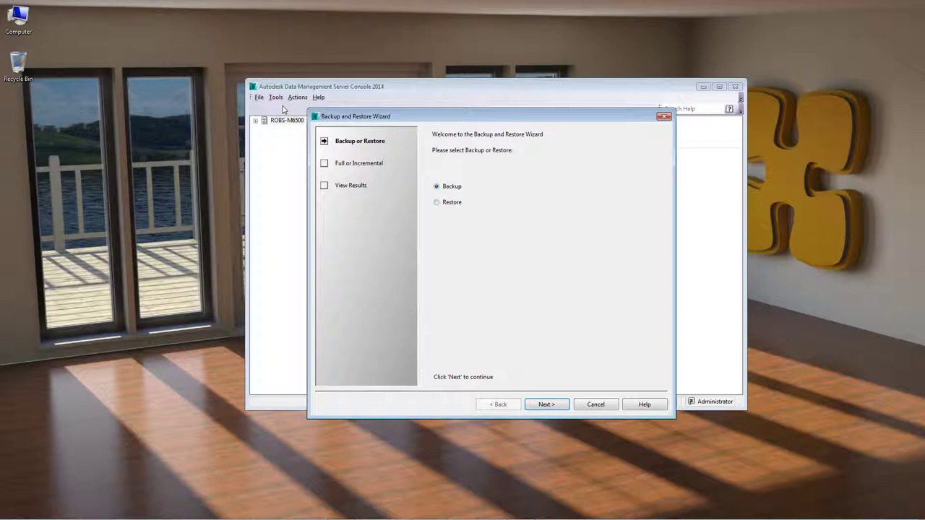
pyautogui.click(545, 406)
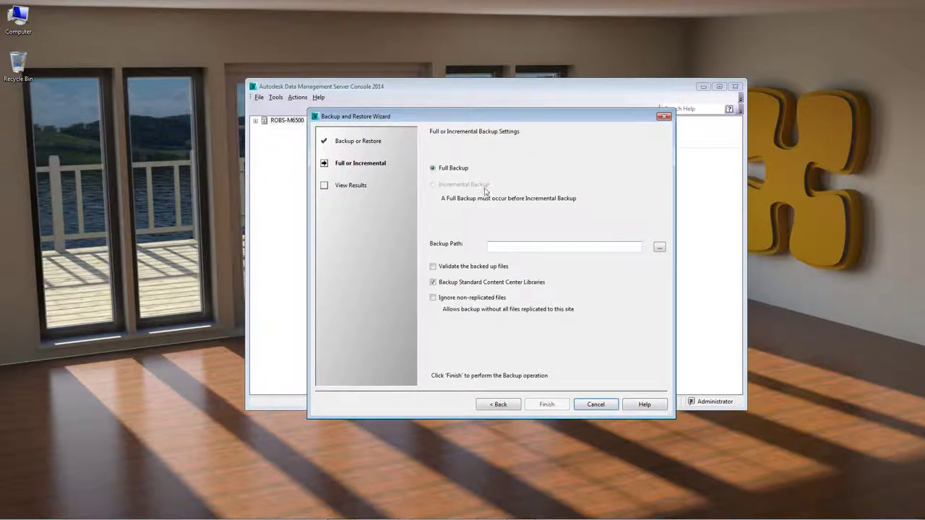
pyautogui.click(455, 169)
pyautogui.click(498, 266)
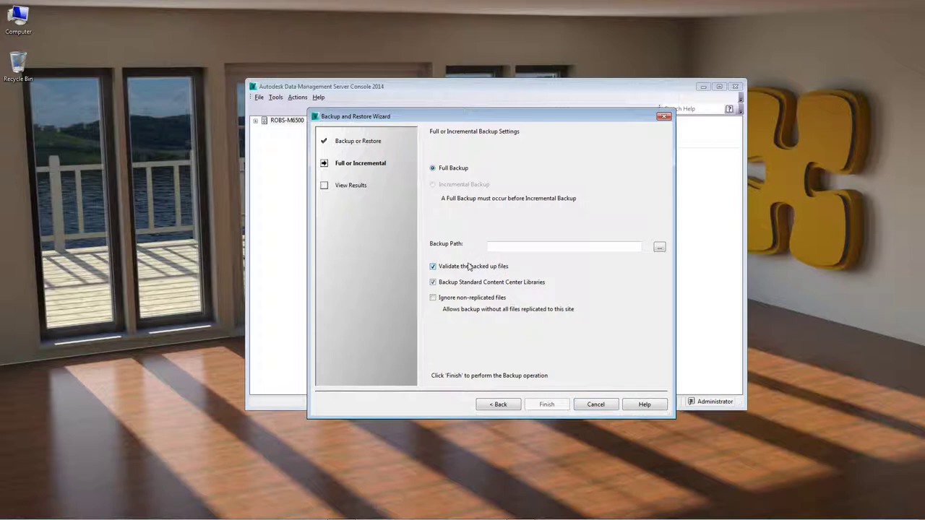
pyautogui.click(498, 298)
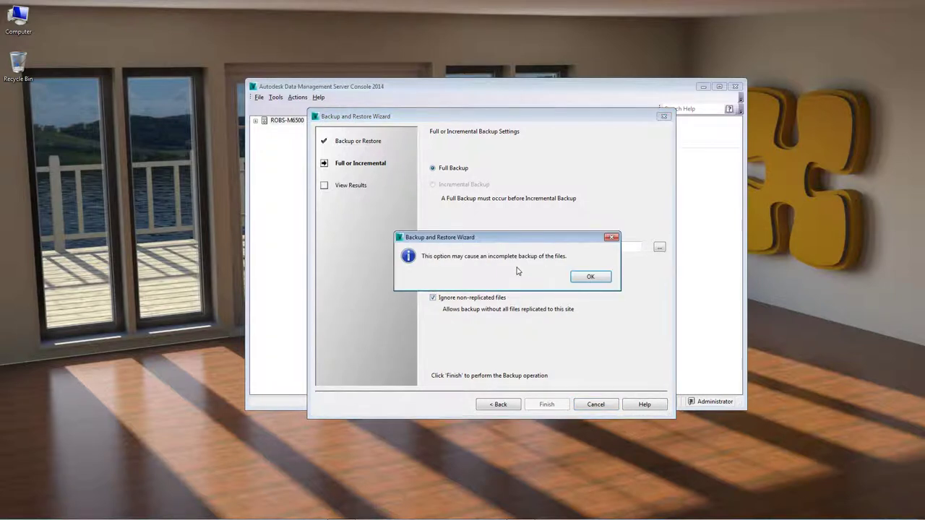
pyautogui.click(581, 277)
pyautogui.click(480, 302)
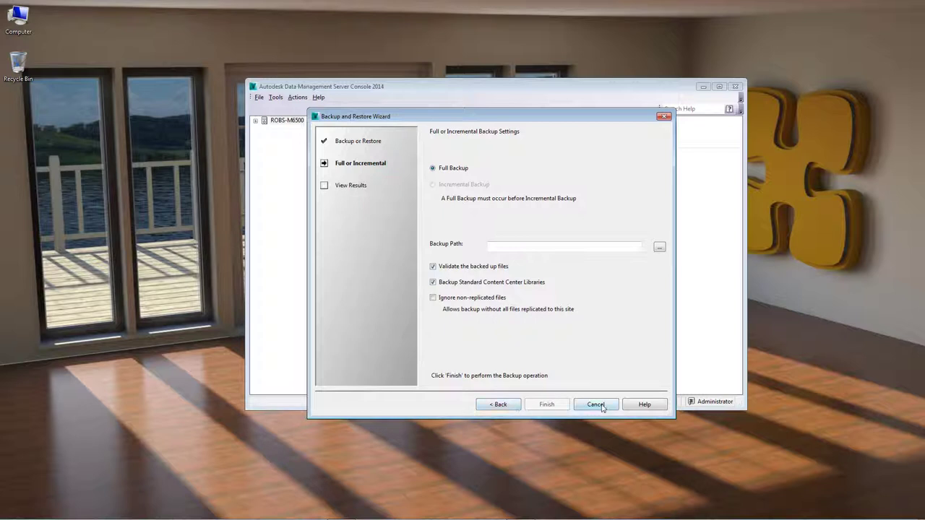
# Step: Go back in the wizard discarding the backup settings, view the full restore settings, and cancel the wizard
pyautogui.click(501, 403)
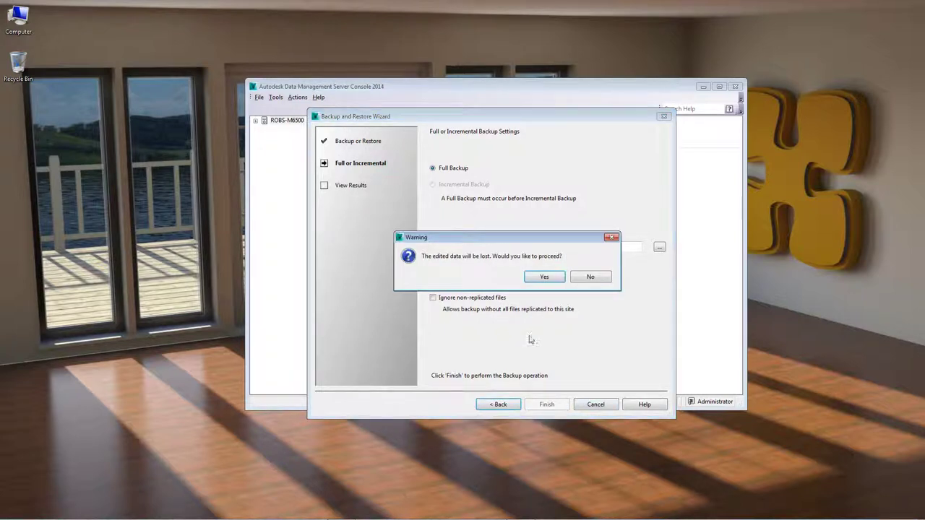
pyautogui.click(544, 278)
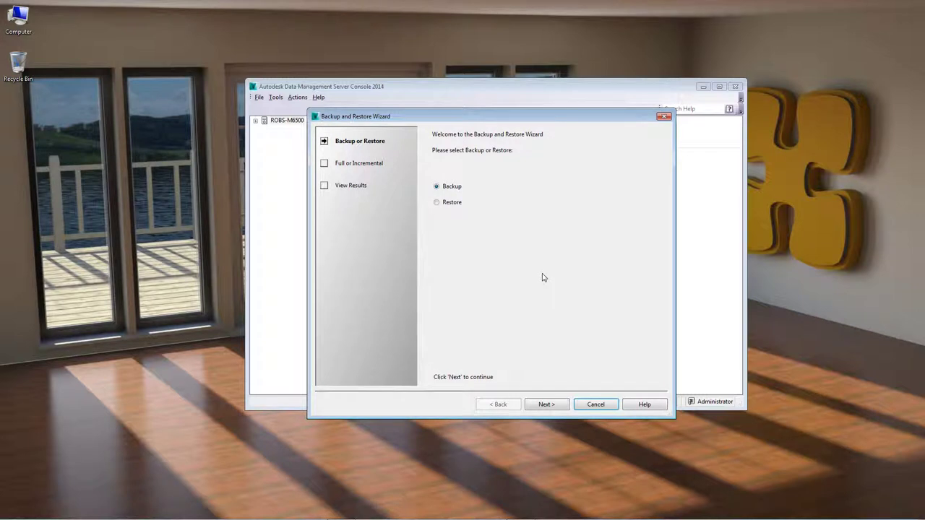
pyautogui.click(451, 204)
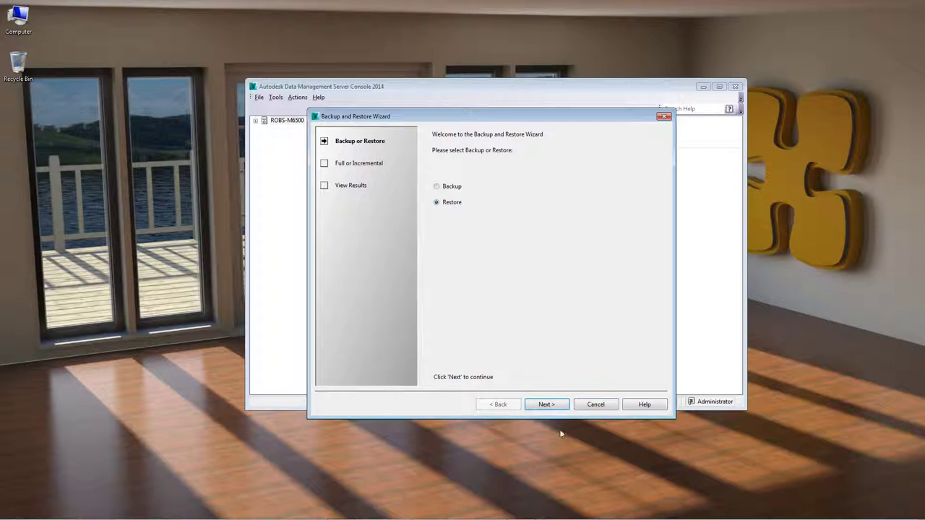
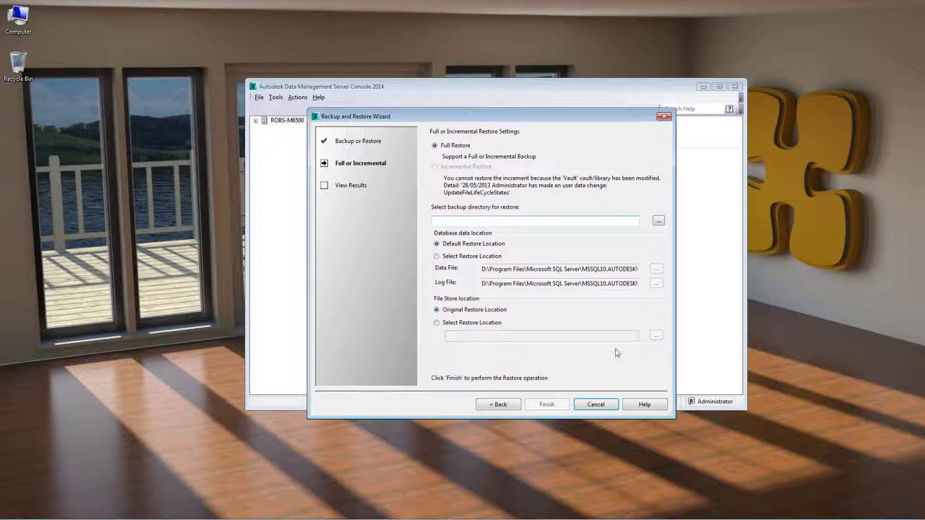
pyautogui.click(594, 407)
# Step: Open the Scheduled Backup configuration and examine its location, credentials and full backup schedule options
pyautogui.click(276, 97)
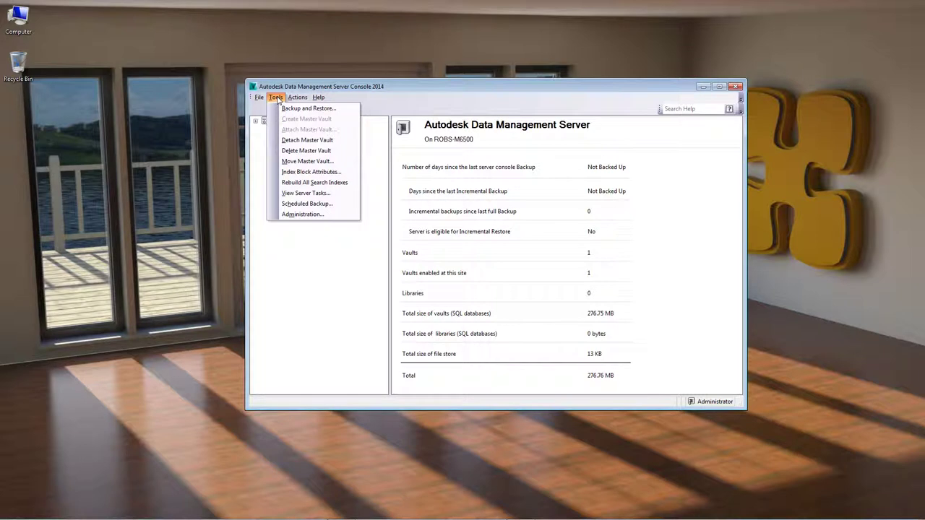
pyautogui.click(305, 203)
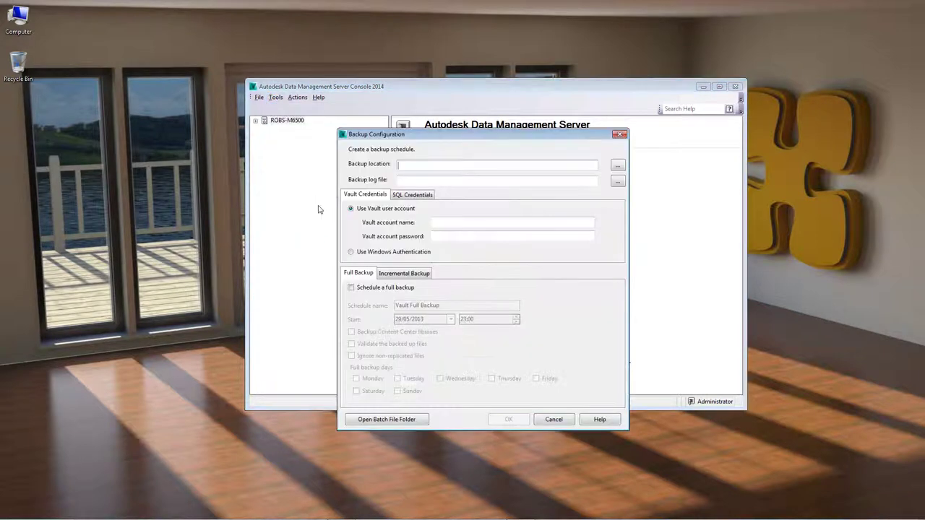
pyautogui.moveTo(398, 137); pyautogui.dragTo(424, 98)
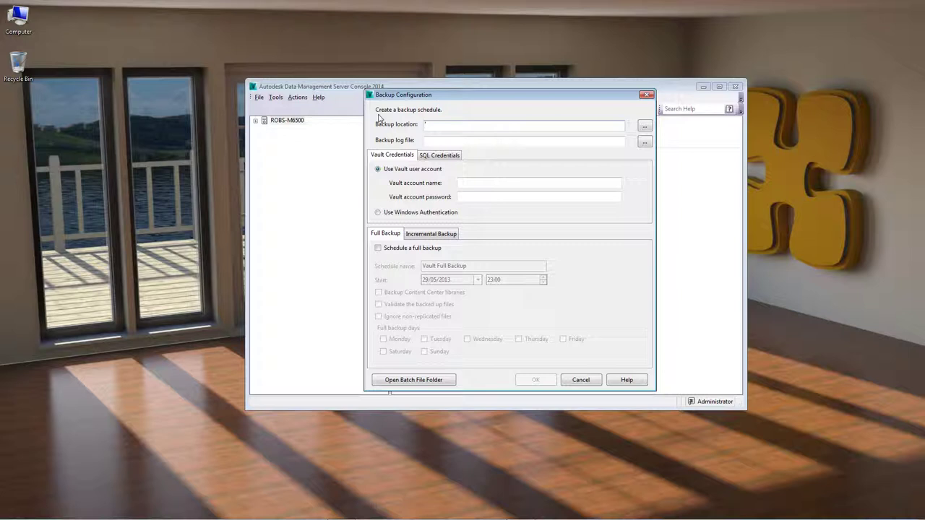
# Step: Open the batch file folder, examine its ADMS Professional 2014\ADMS Console path and files, and close the folder
pyautogui.click(403, 380)
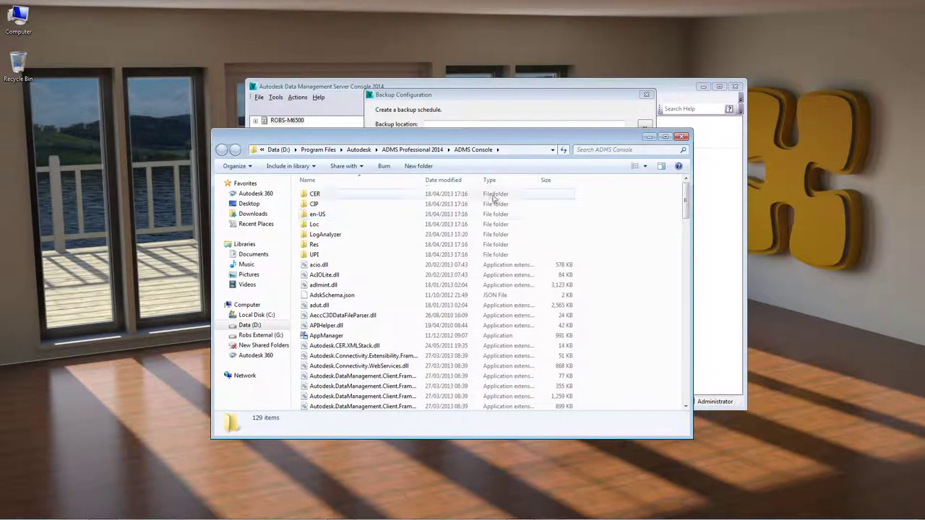
pyautogui.click(519, 153)
pyautogui.moveTo(507, 152); pyautogui.dragTo(332, 155)
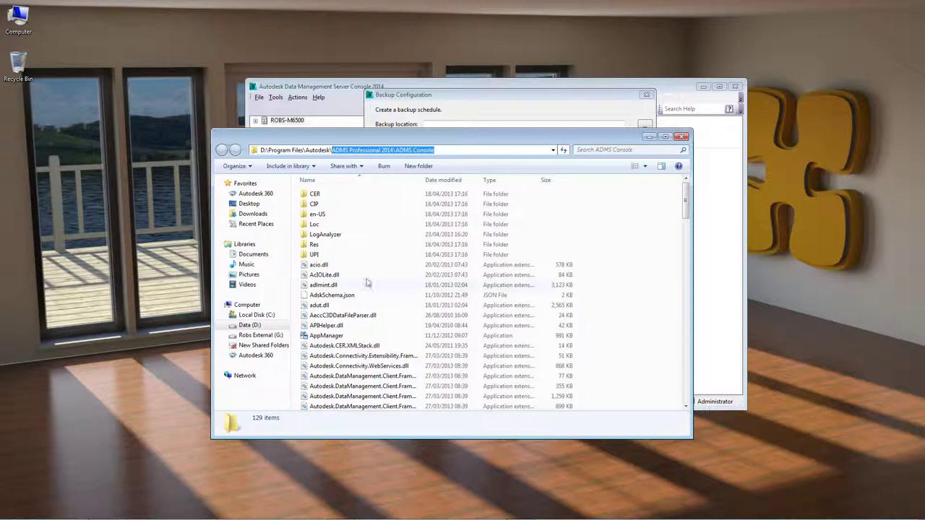
pyautogui.click(362, 346)
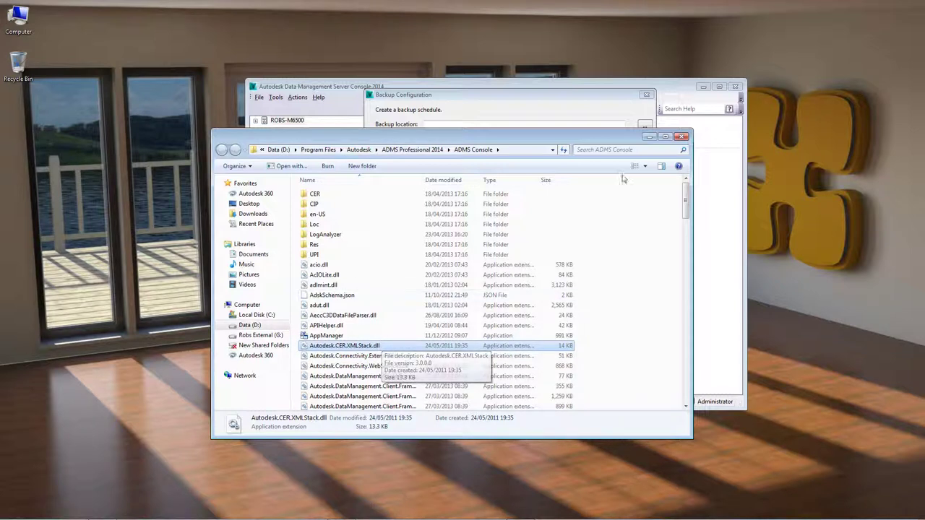
pyautogui.click(682, 138)
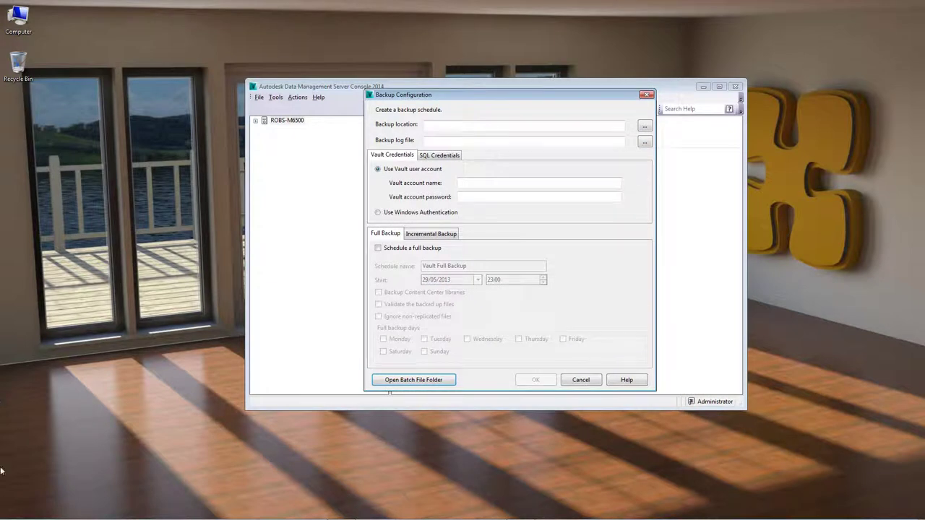
pyautogui.click(10, 511)
pyautogui.write('tasd')
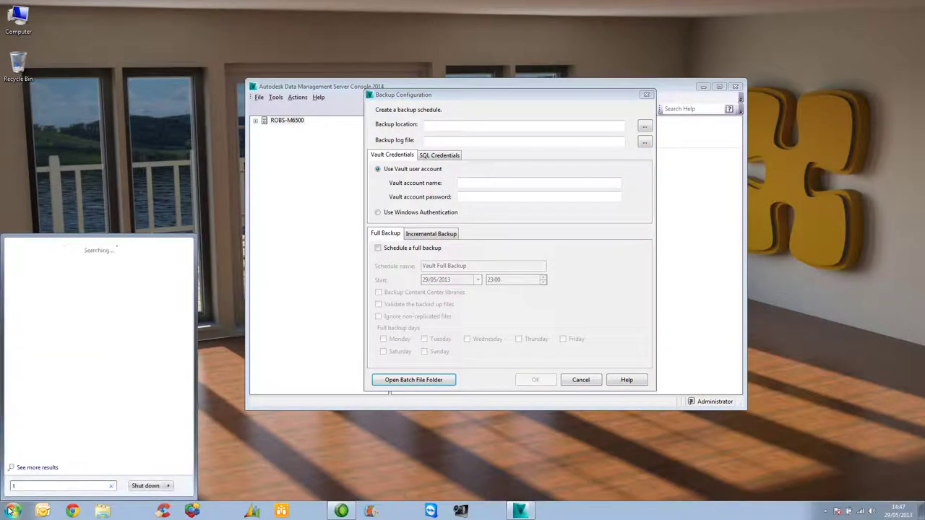
pyautogui.press('BackSpace')
pyautogui.write('k sch')
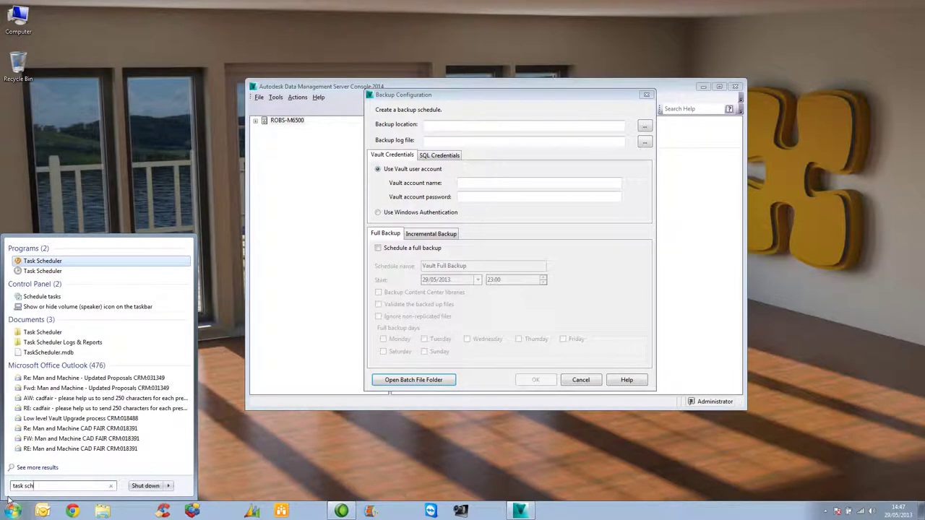
pyautogui.press('Return')
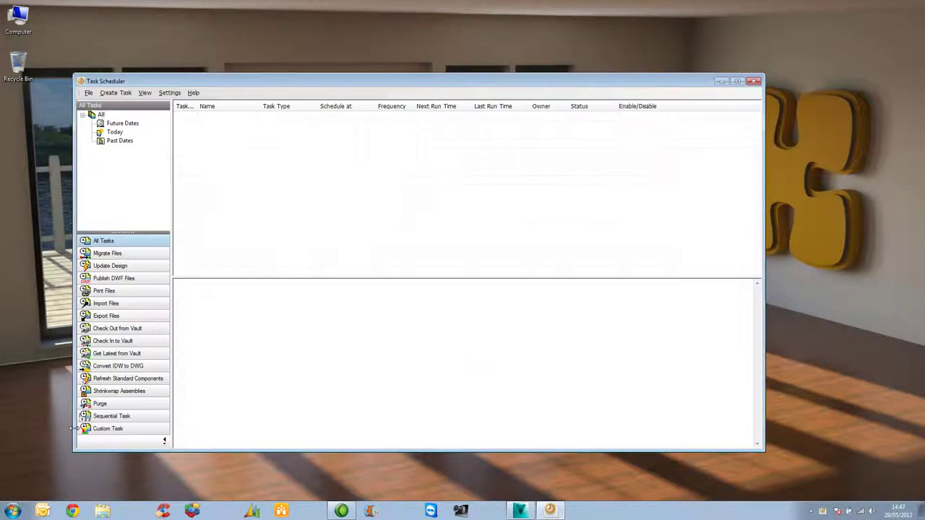
pyautogui.click(754, 81)
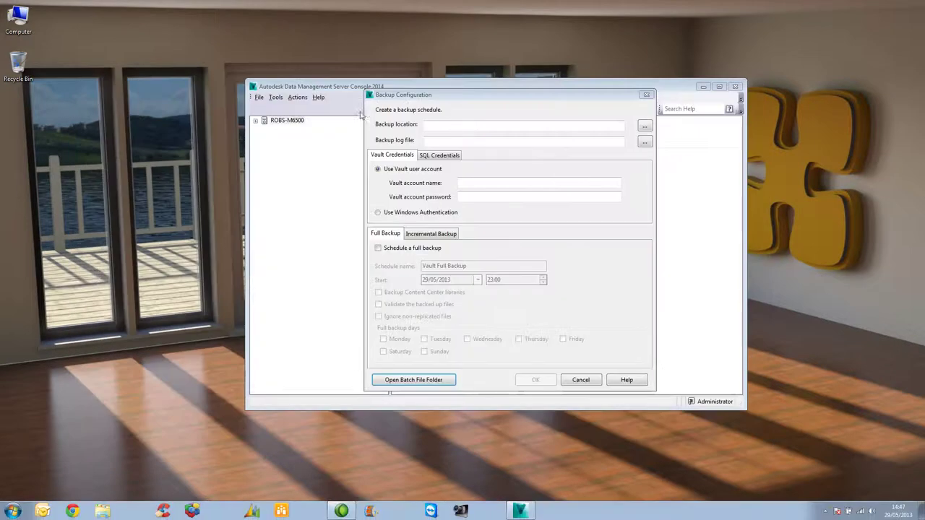
# Step: Find and view the Windows Task Scheduler using the search "task sche", and close it along with the Backup Configuration
pyautogui.click(11, 512)
pyautogui.write('task sche')
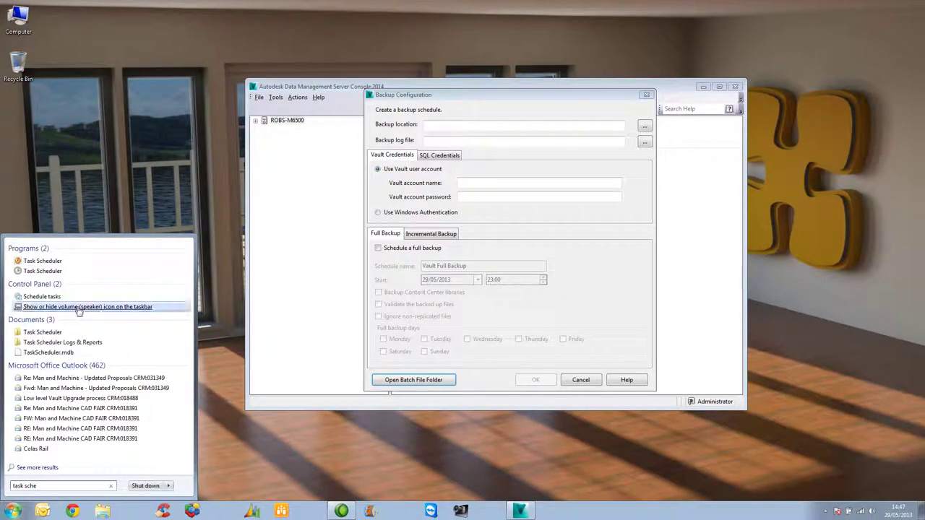
pyautogui.click(52, 272)
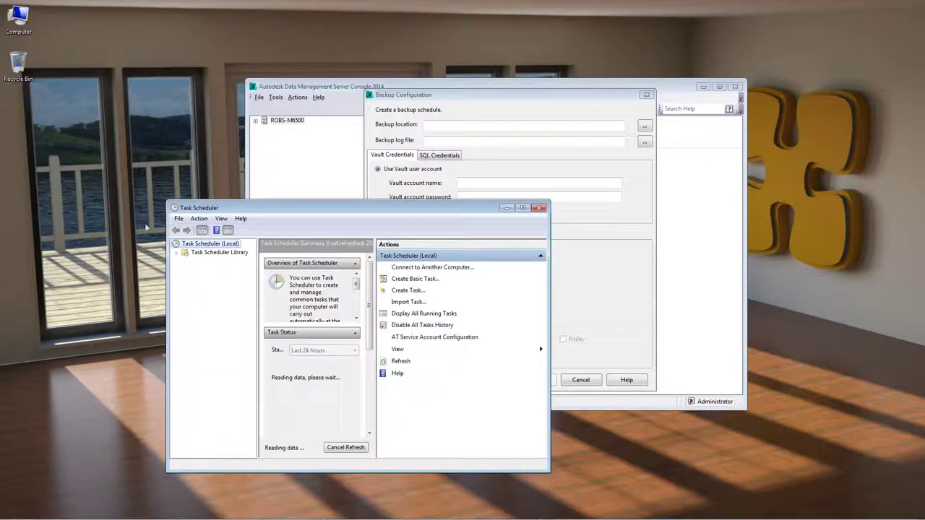
pyautogui.moveTo(201, 210); pyautogui.dragTo(294, 135)
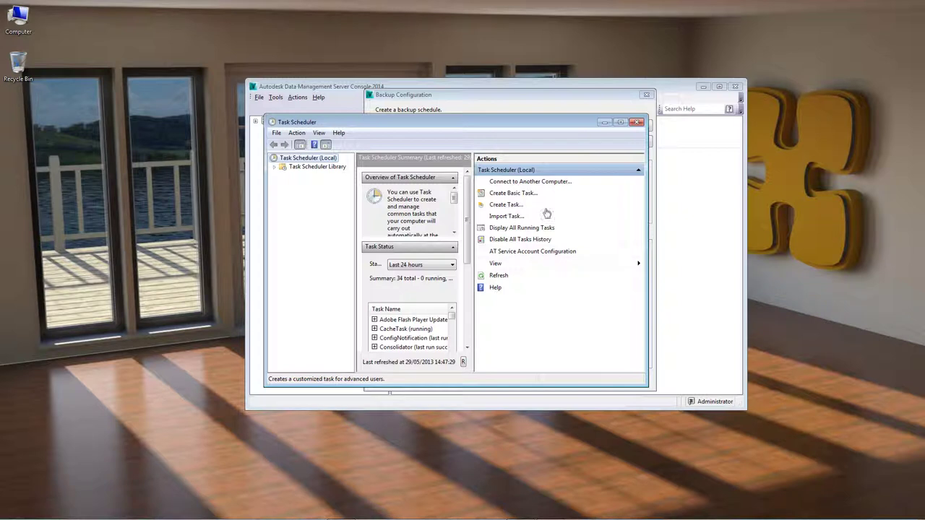
pyautogui.click(637, 121)
pyautogui.click(647, 96)
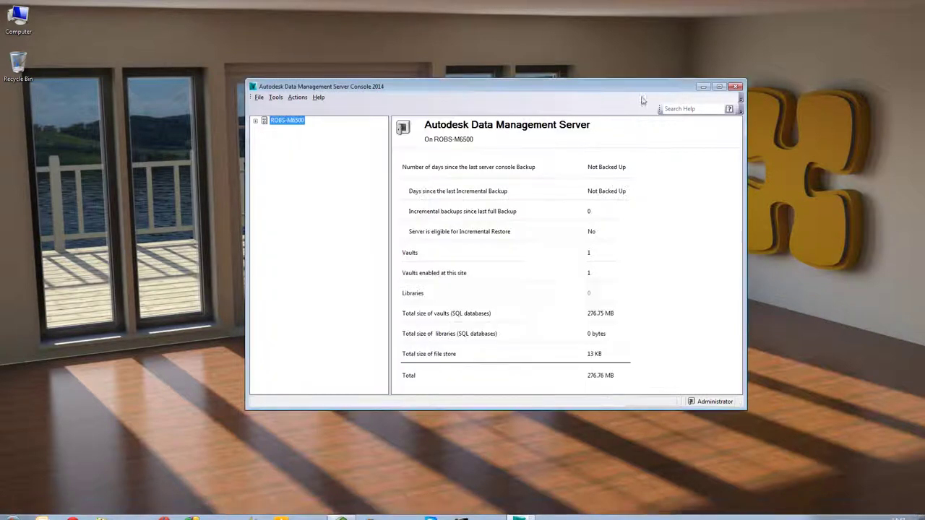
# Step: Open the server's Administration global settings and look through the existing accounts in User Management
pyautogui.click(276, 98)
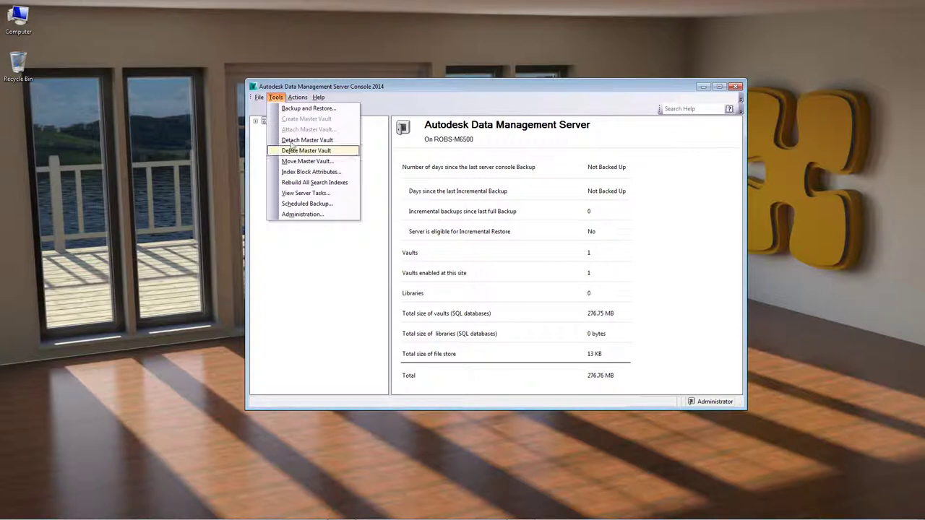
pyautogui.click(308, 216)
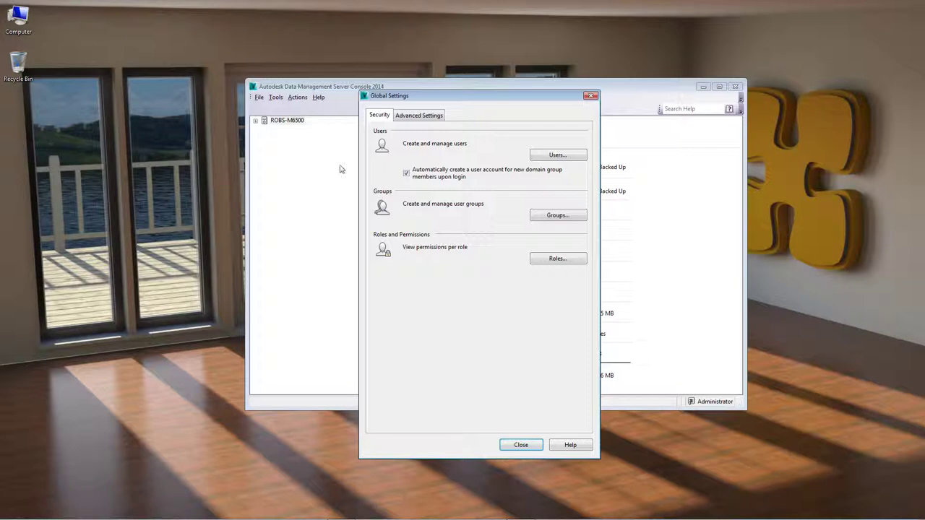
pyautogui.click(545, 154)
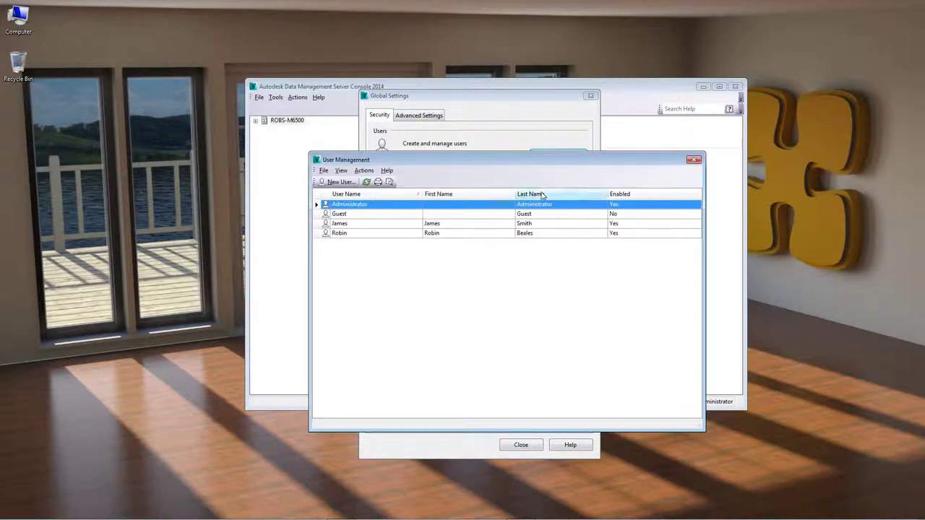
pyautogui.click(341, 215)
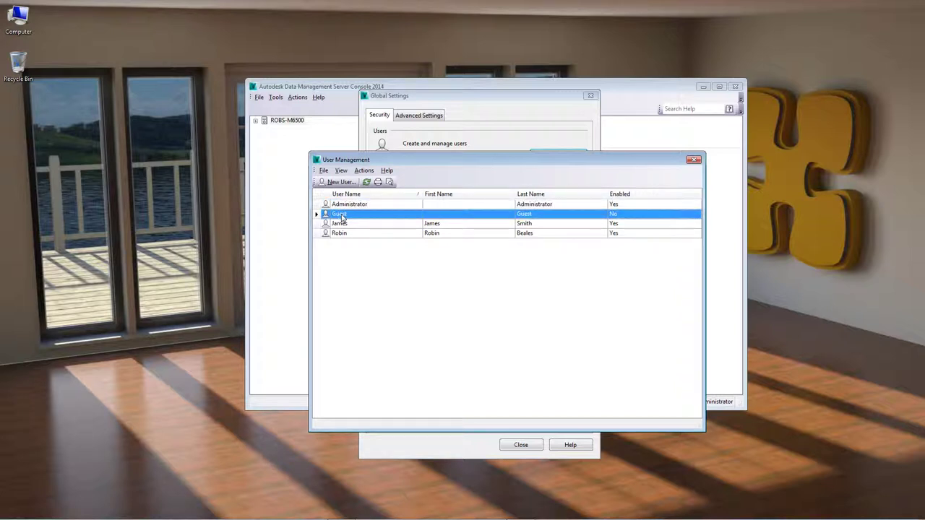
pyautogui.click(347, 225)
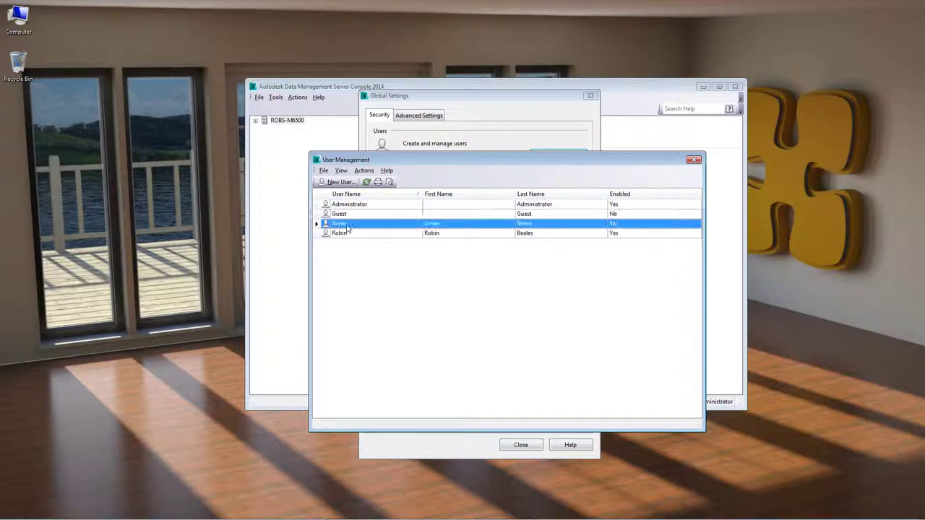
pyautogui.click(357, 235)
pyautogui.click(362, 225)
# Step: View the blank New User form without creating an account, and view the Group Management list
pyautogui.click(346, 183)
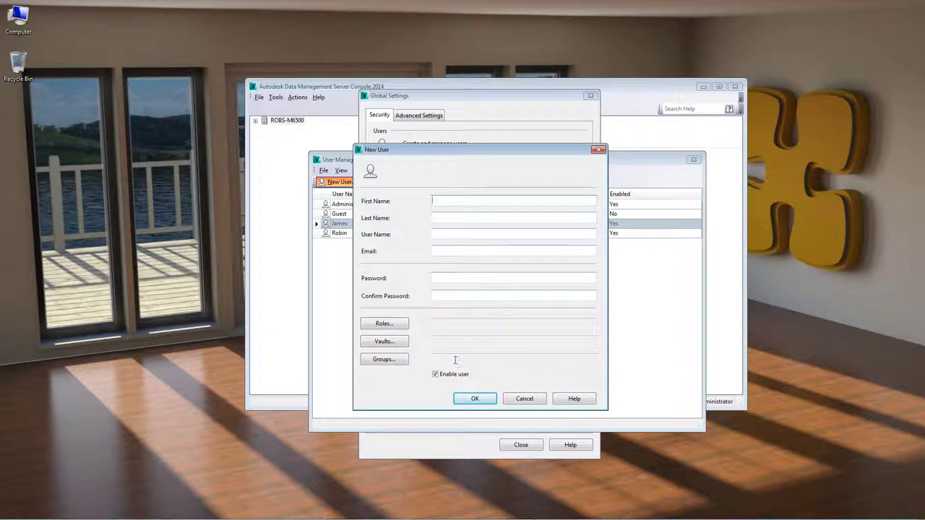
pyautogui.click(524, 398)
pyautogui.click(694, 160)
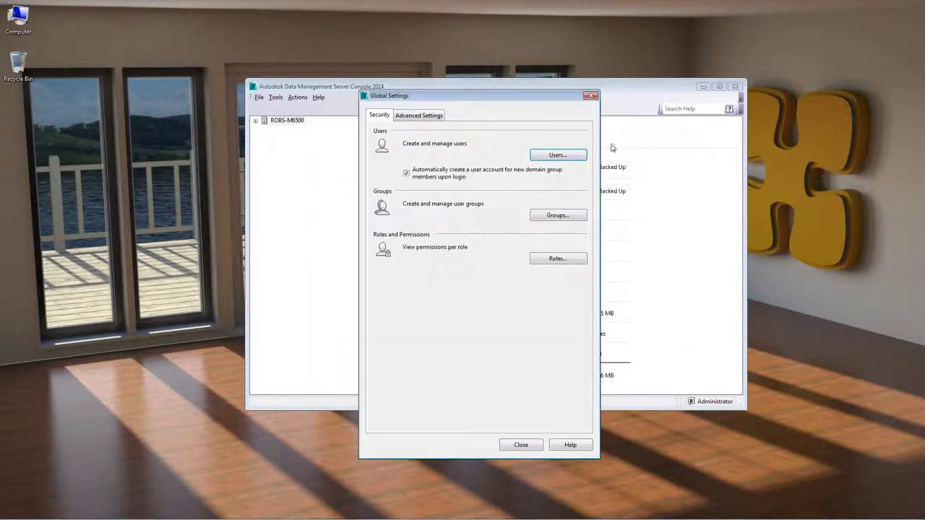
pyautogui.click(538, 218)
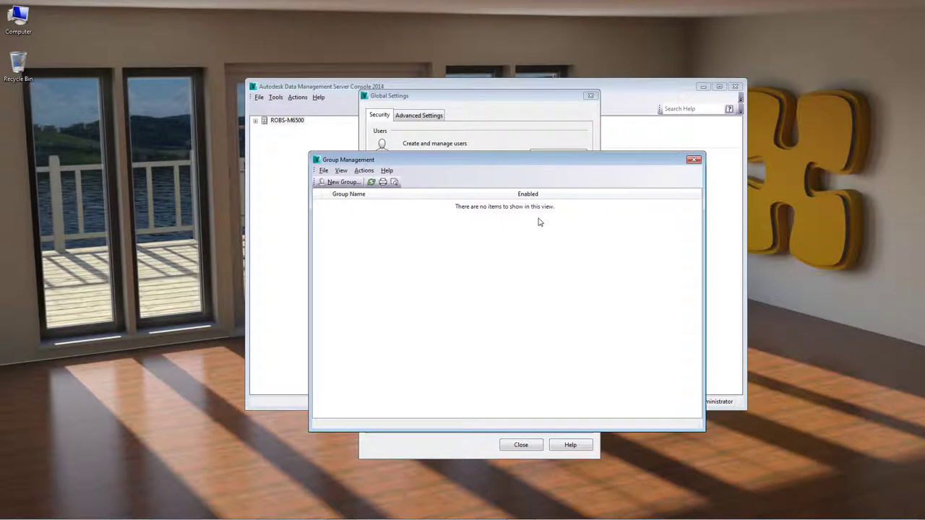
pyautogui.click(693, 160)
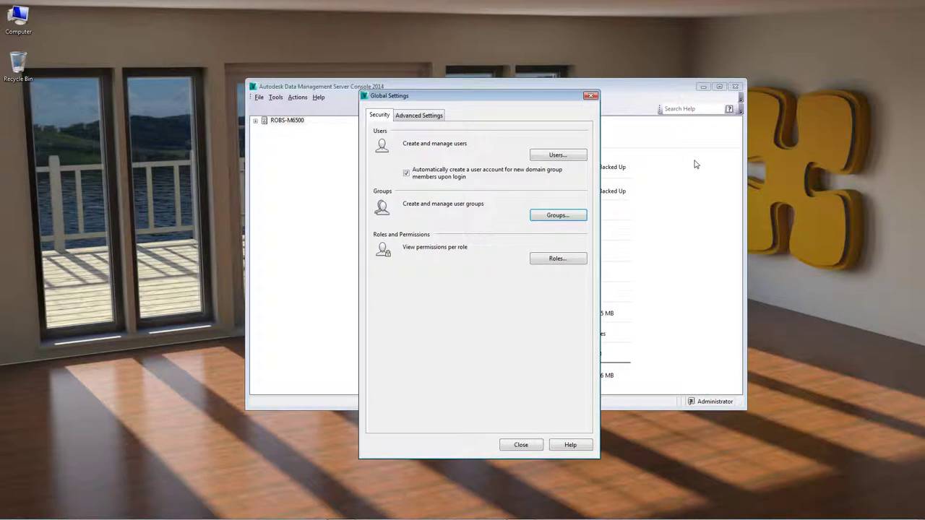
# Step: Examine the permissions of the Administrator role and close the Roles and Global Settings dialogs
pyautogui.click(565, 259)
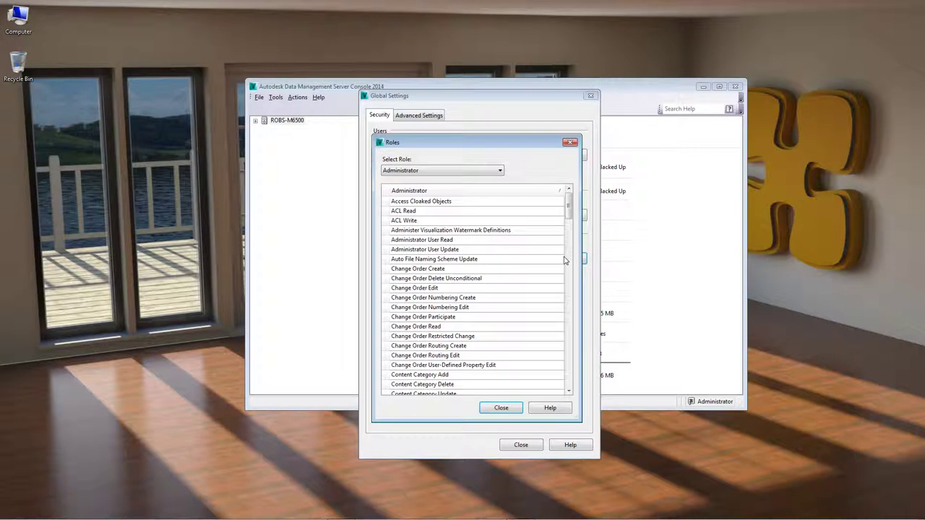
pyautogui.click(442, 201)
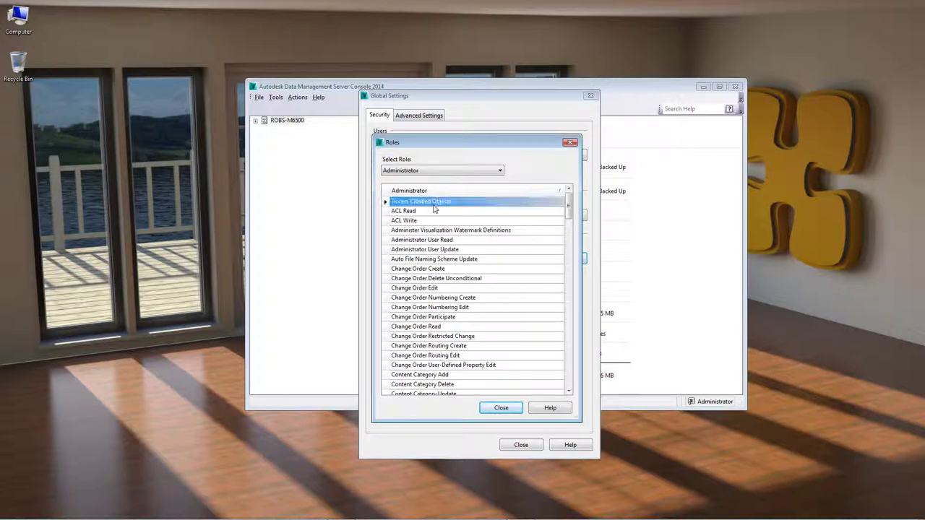
pyautogui.click(427, 221)
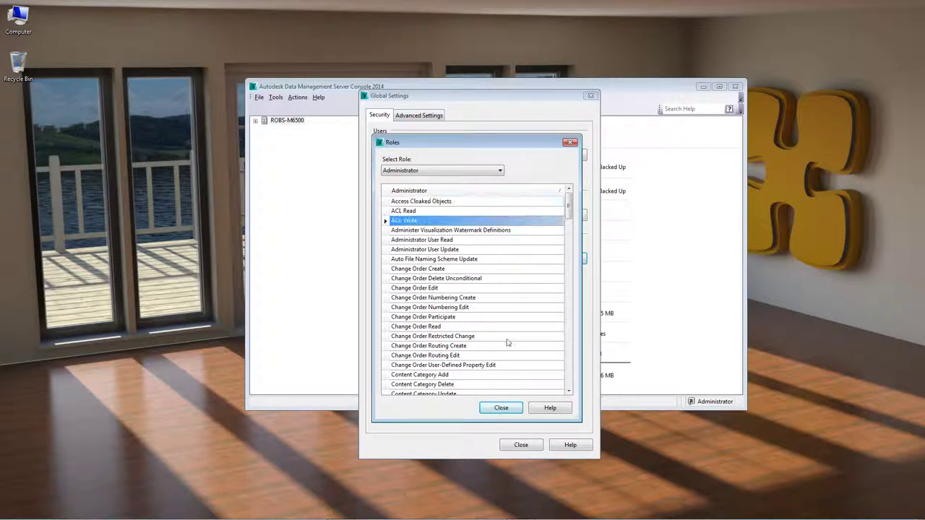
pyautogui.click(445, 260)
pyautogui.click(457, 318)
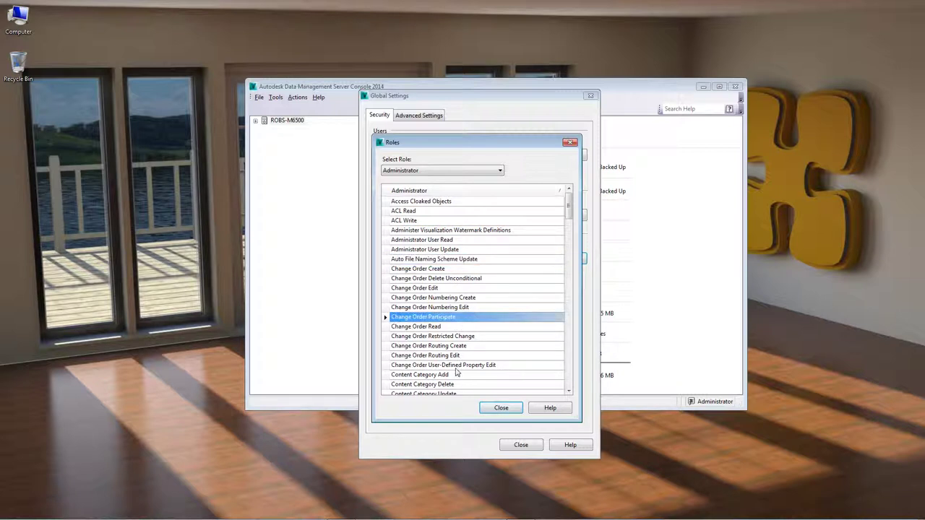
pyautogui.click(454, 366)
pyautogui.scroll(-15, 478, 325)
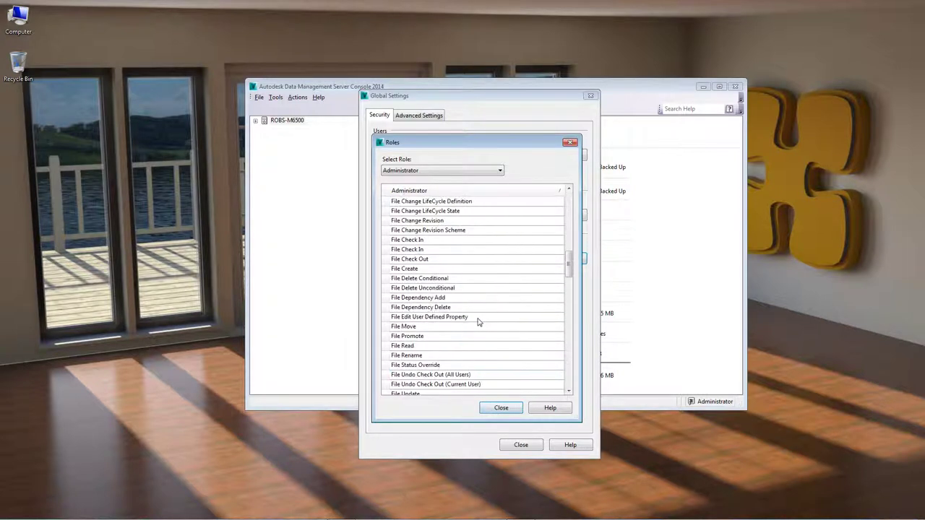
pyautogui.click(508, 411)
pyautogui.click(520, 444)
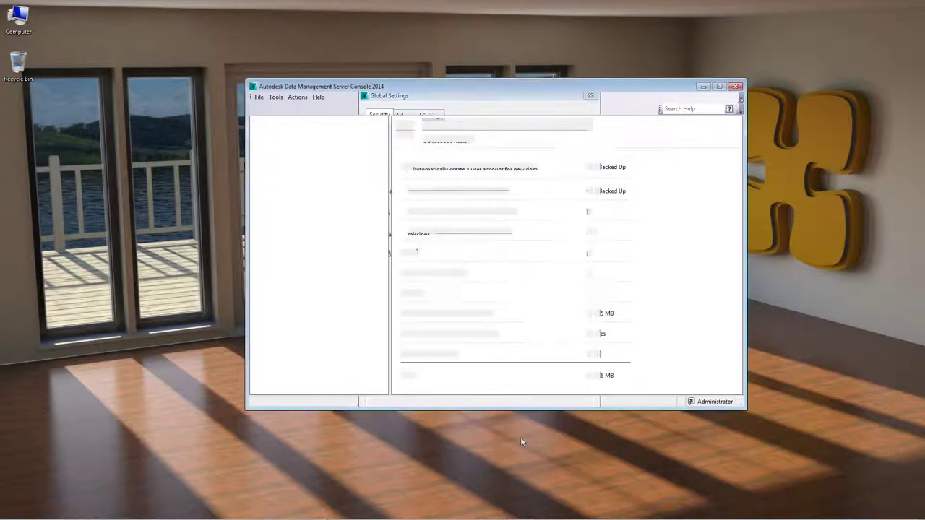
# Step: Check the available server actions and close the Data Management Server Console
pyautogui.click(298, 97)
pyautogui.click(300, 97)
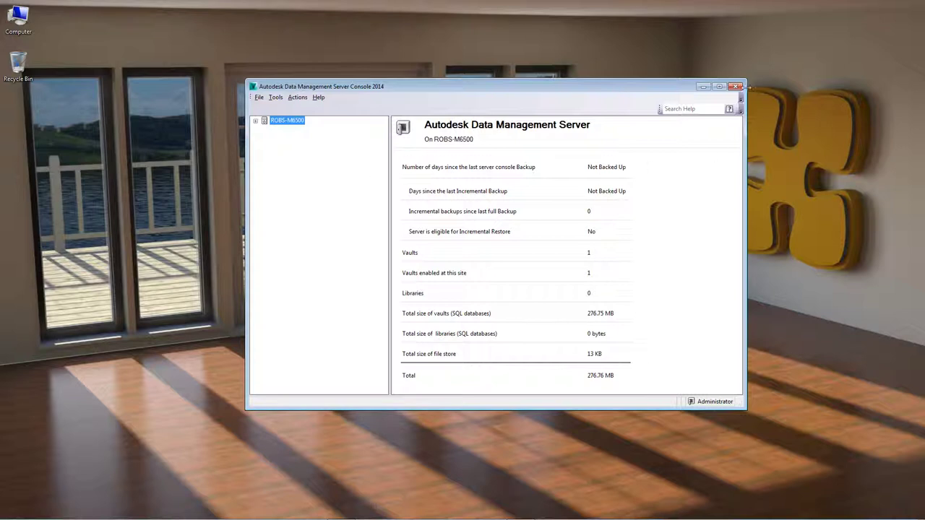
pyautogui.click(737, 86)
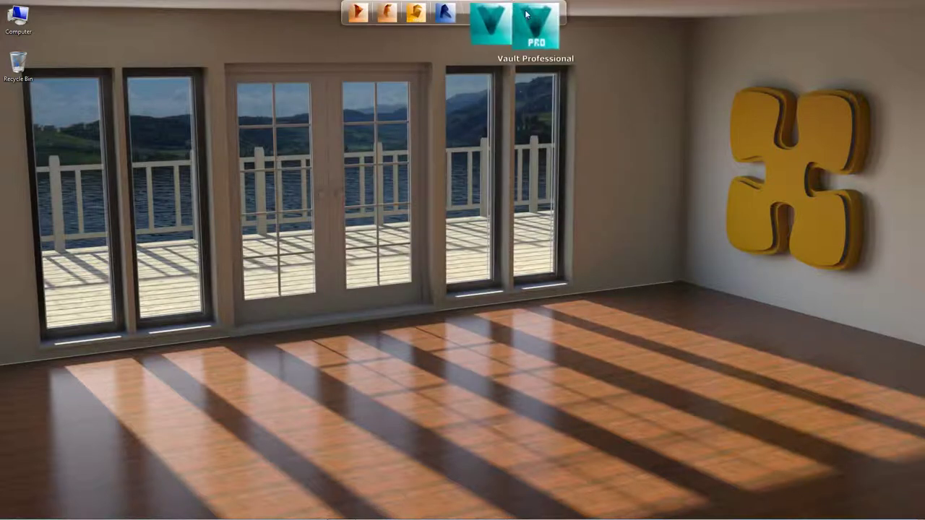
# Step: Launch Autodesk Vault Professional, log in to Vault on localhost with the Vault account, and expand the vault's tree
pyautogui.click(531, 22)
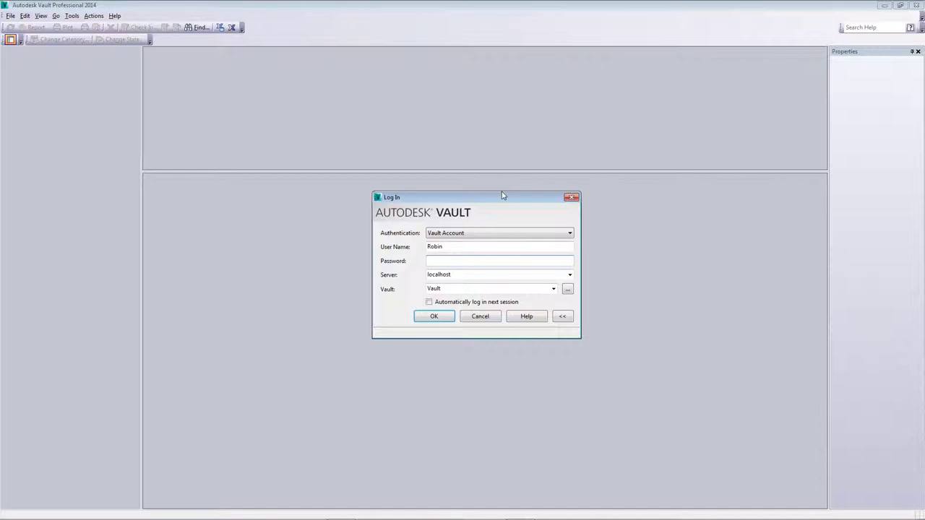
pyautogui.press('Return')
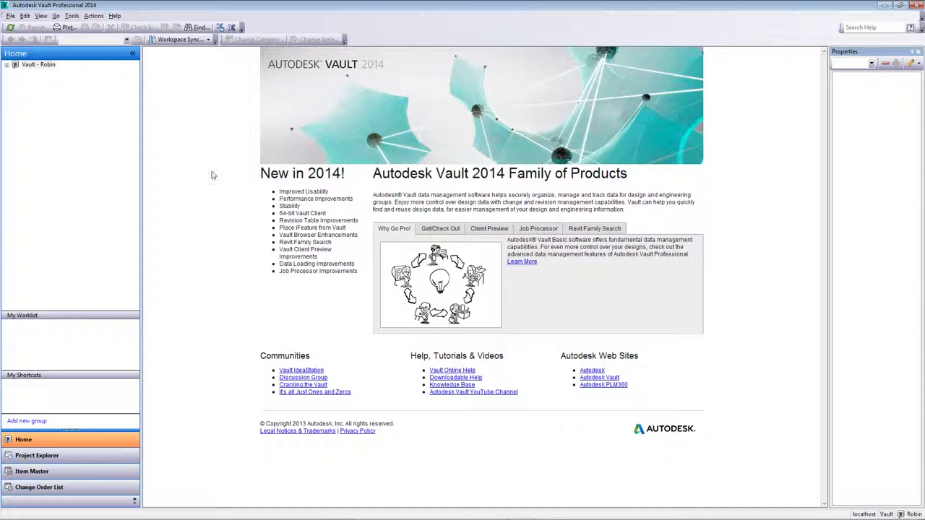
pyautogui.click(7, 64)
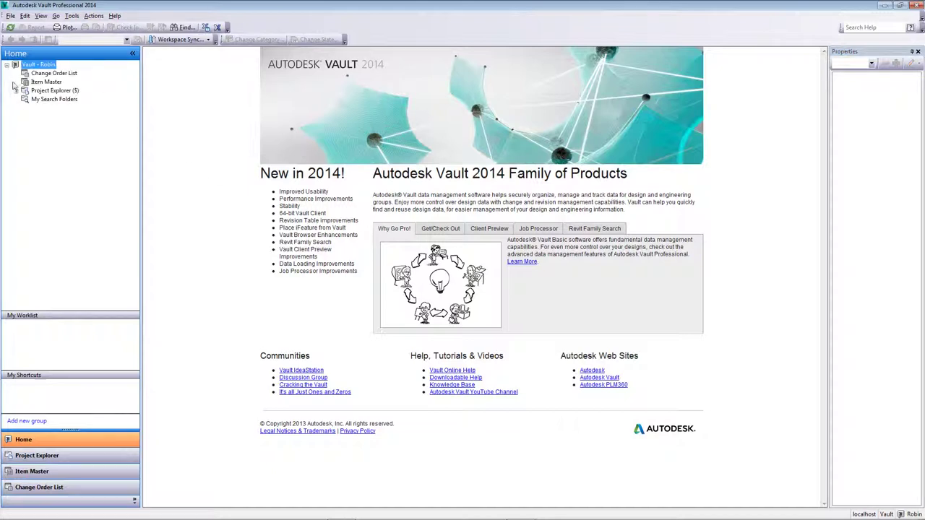
# Step: Expand Project Explorer ($) and view the vault's root contents and its Content Center Files, Designs and Libraries folders
pyautogui.click(16, 90)
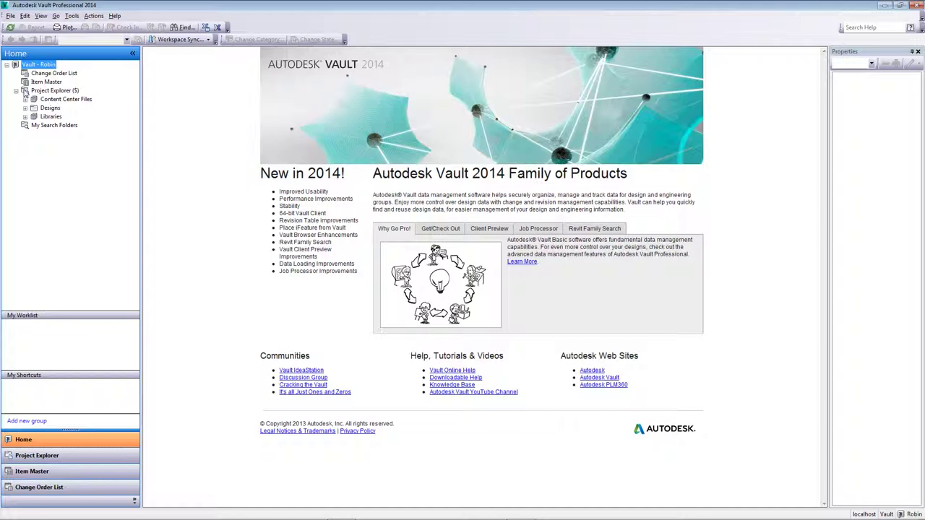
pyautogui.click(58, 91)
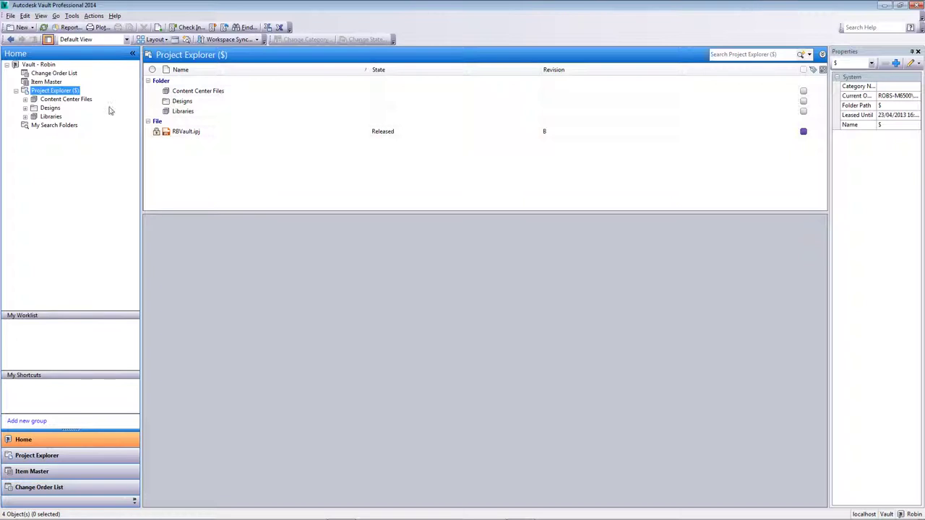
pyautogui.click(43, 108)
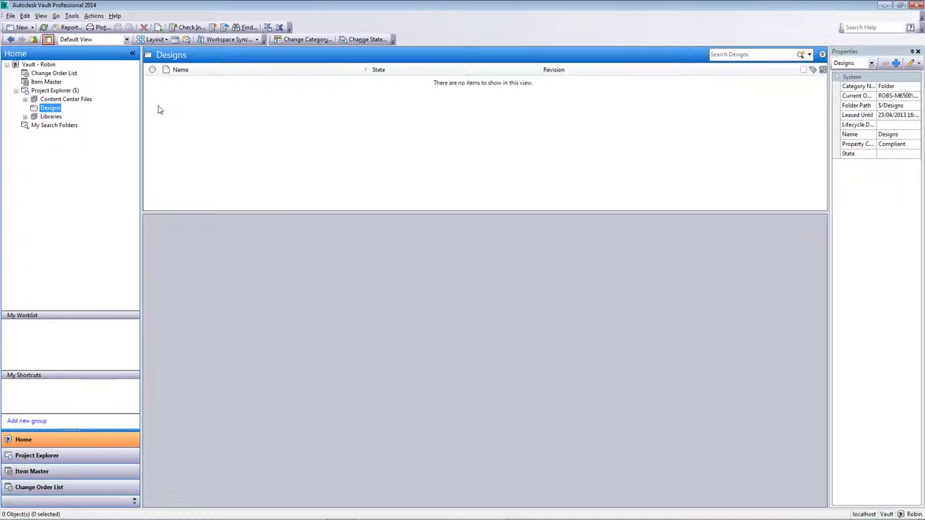
pyautogui.click(55, 100)
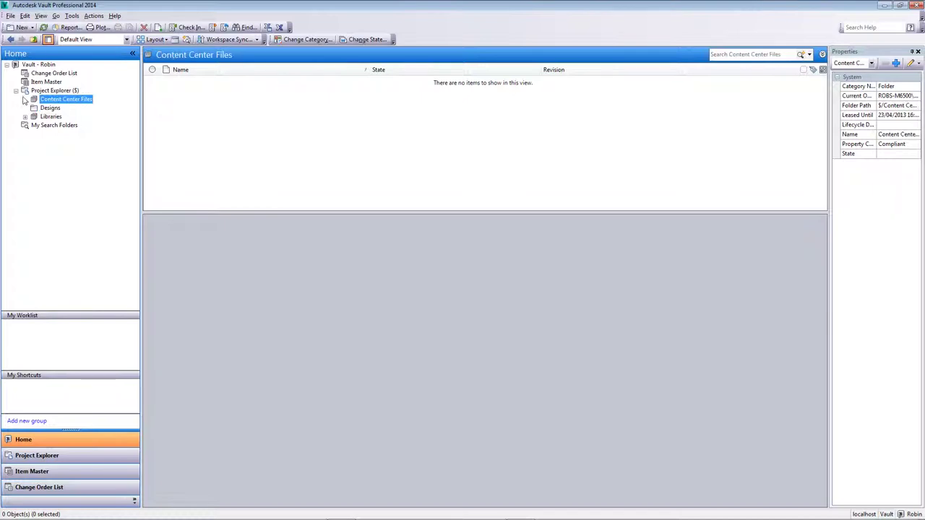
pyautogui.click(50, 117)
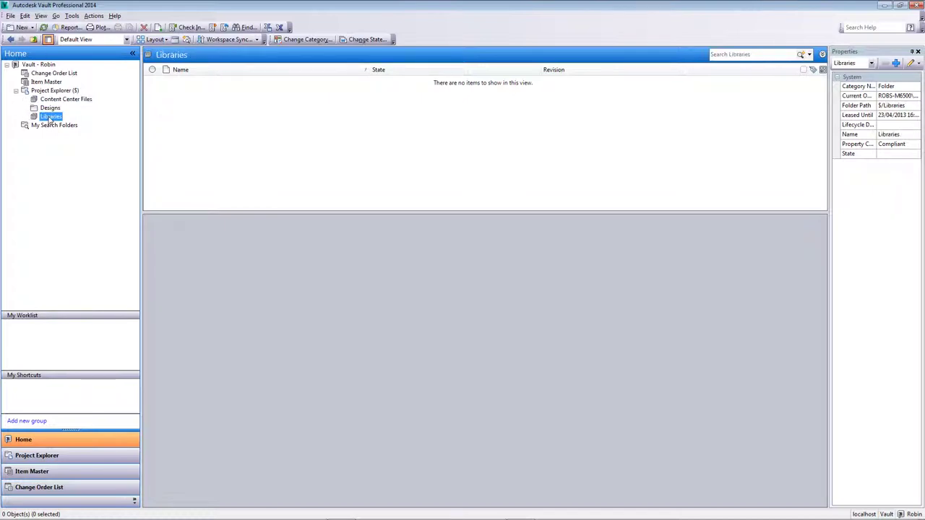
pyautogui.click(49, 108)
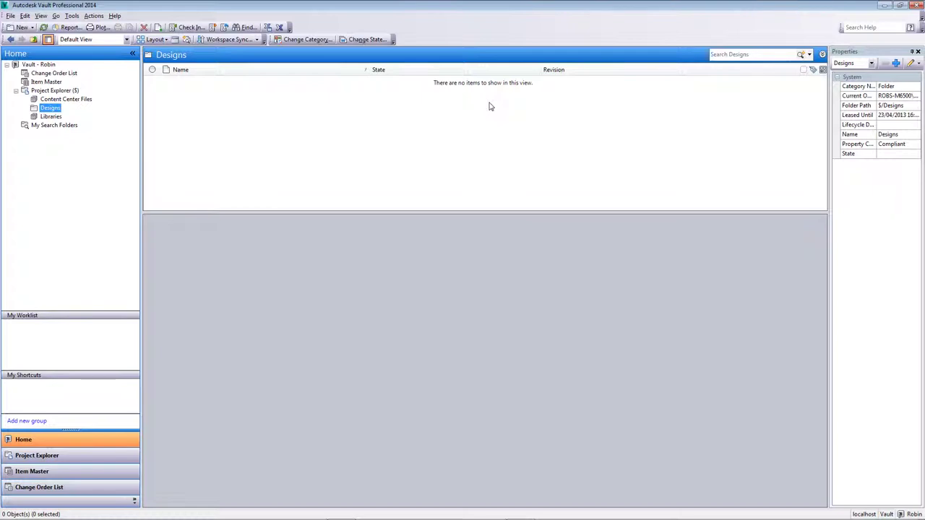
pyautogui.click(66, 99)
pyautogui.click(58, 109)
pyautogui.click(60, 117)
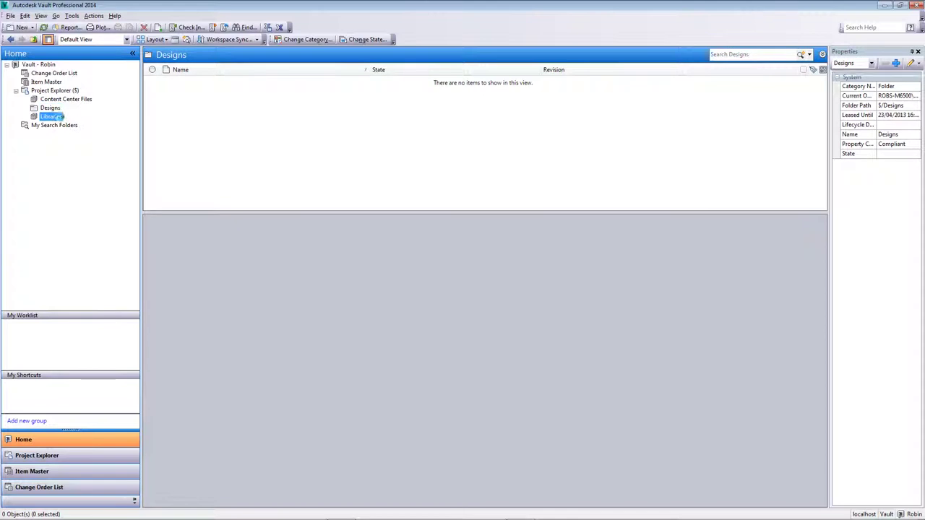
# Step: Check the working folder setting for the vault root and close the folder browser without changing it
pyautogui.click(11, 16)
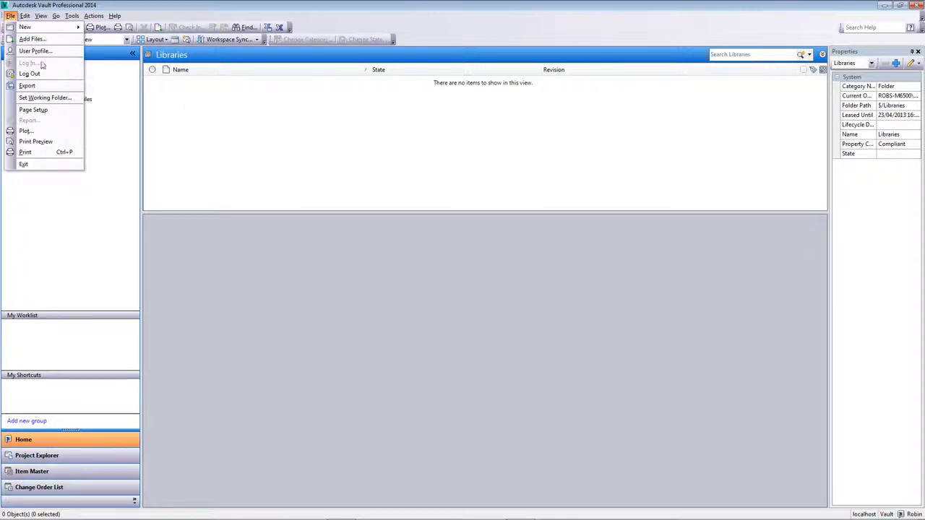
pyautogui.click(49, 98)
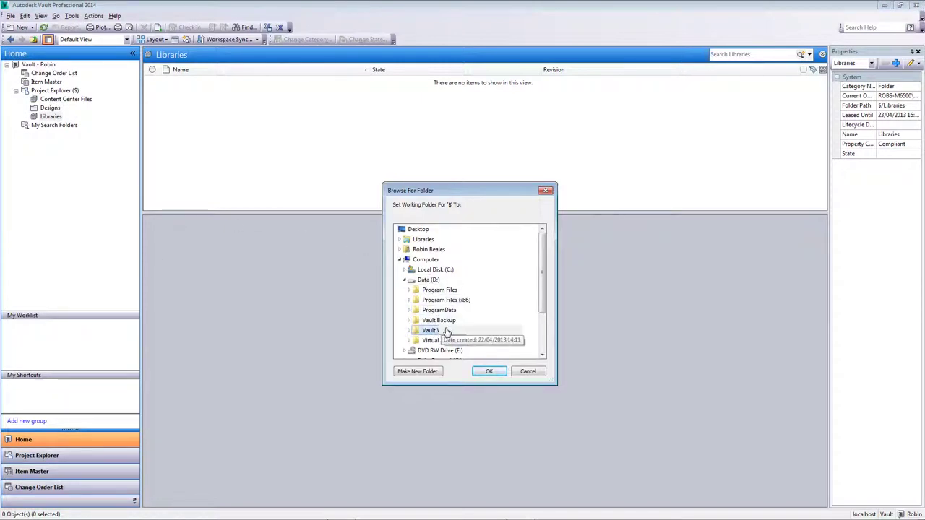
pyautogui.click(529, 372)
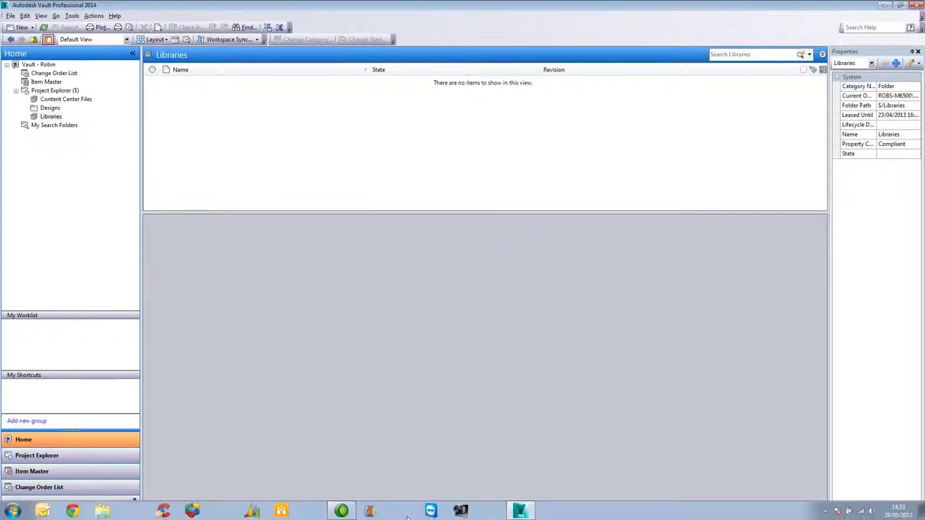
# Step: Switch to Windows Explorer and open the Vault Workspace folder on the Data (D:) drive
pyautogui.click(102, 511)
pyautogui.click(250, 326)
pyautogui.doubleClick(336, 235)
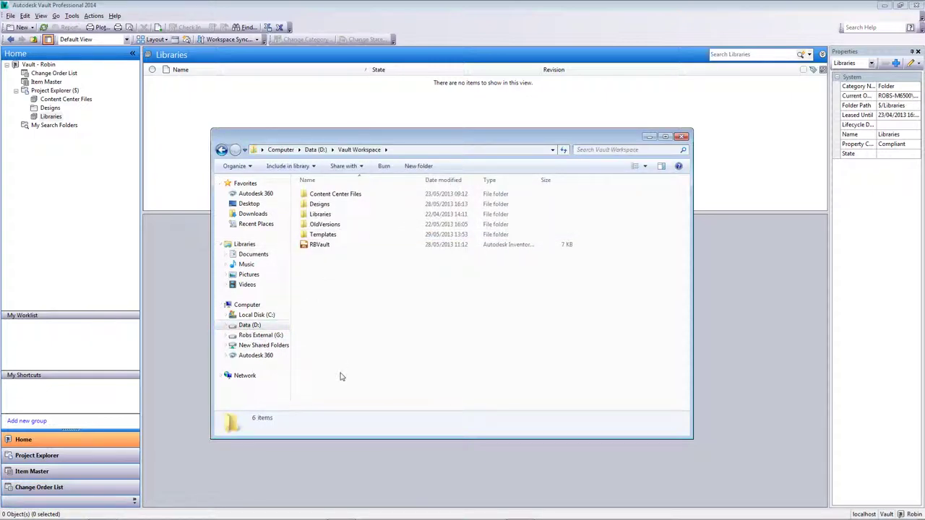
# Step: Examine the Vault Workspace subfolders against the vault's folder structure, including OldVersions and Templates, and the RBVault project file
pyautogui.click(346, 196)
pyautogui.click(347, 205)
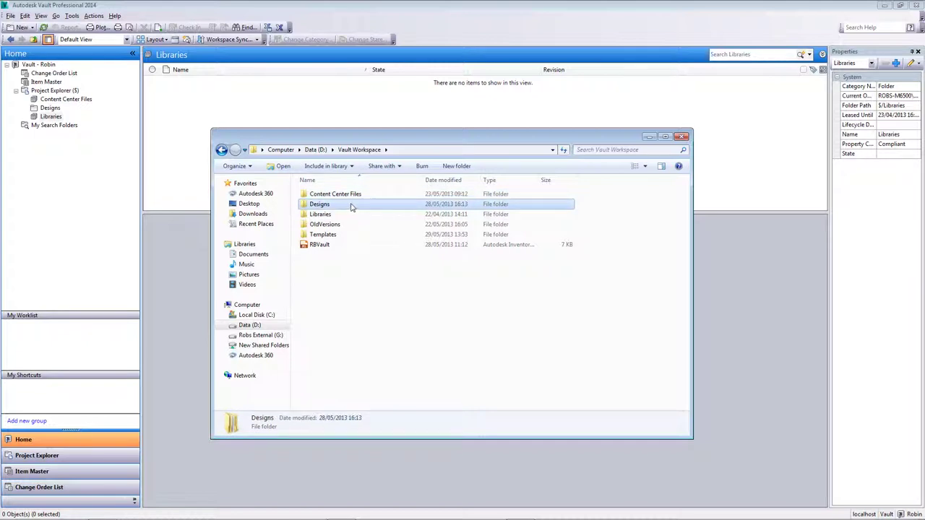
pyautogui.click(364, 215)
pyautogui.click(347, 225)
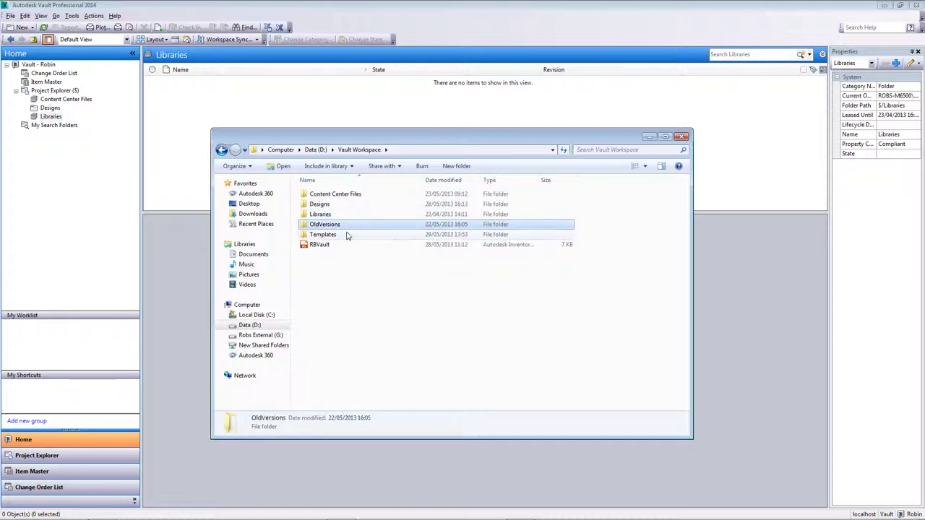
pyautogui.keyDown('ctrl'); pyautogui.click(345, 236); pyautogui.keyUp('ctrl')
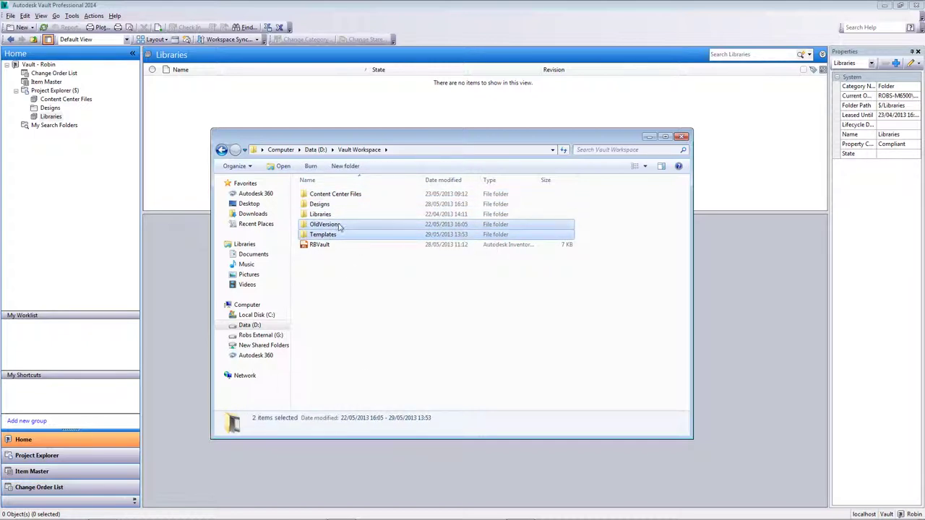
pyautogui.click(340, 225)
pyautogui.click(337, 195)
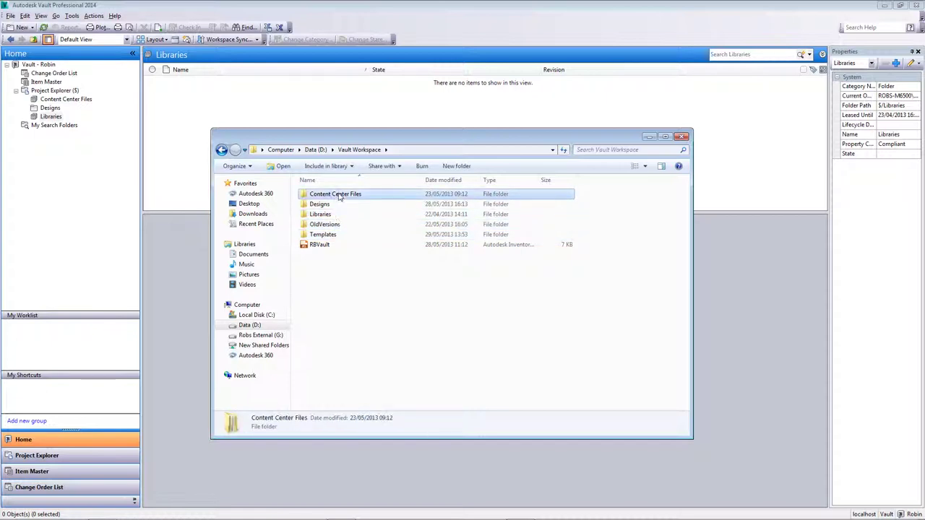
pyautogui.click(349, 206)
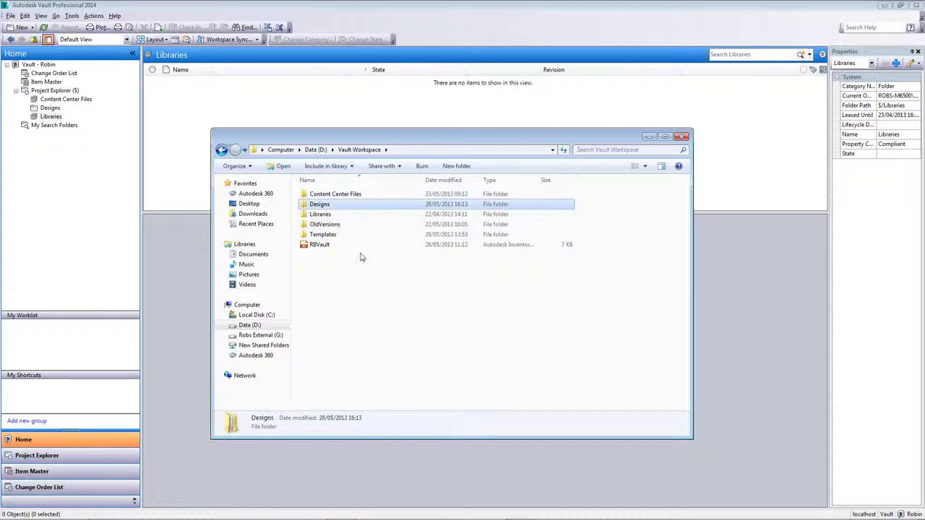
pyautogui.click(324, 214)
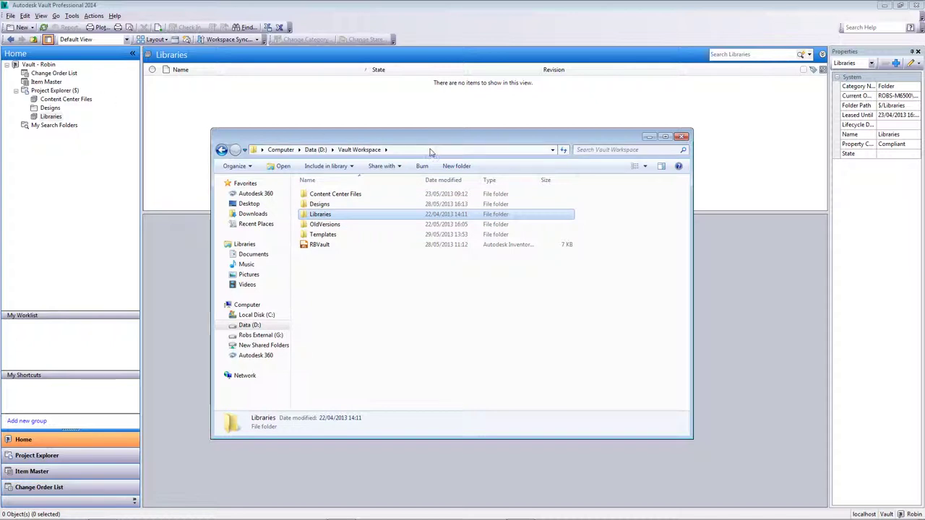
pyautogui.click(342, 295)
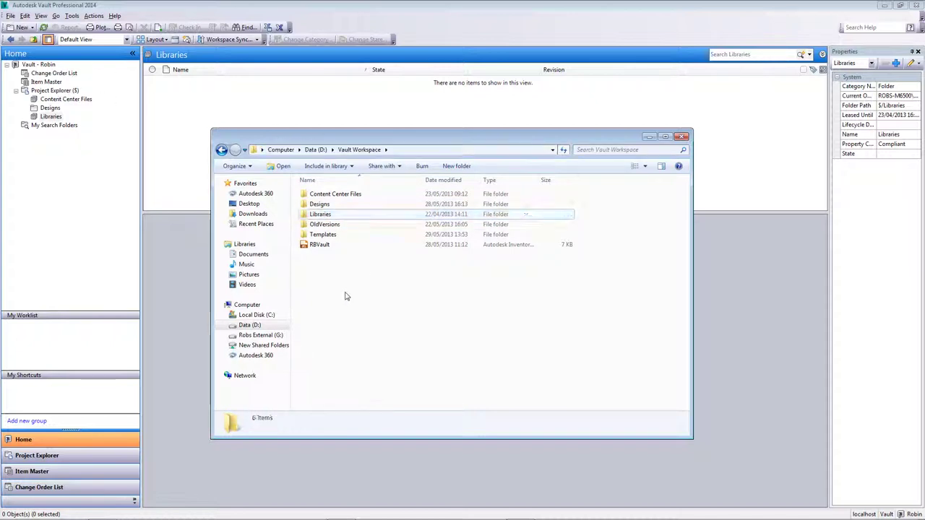
pyautogui.click(325, 247)
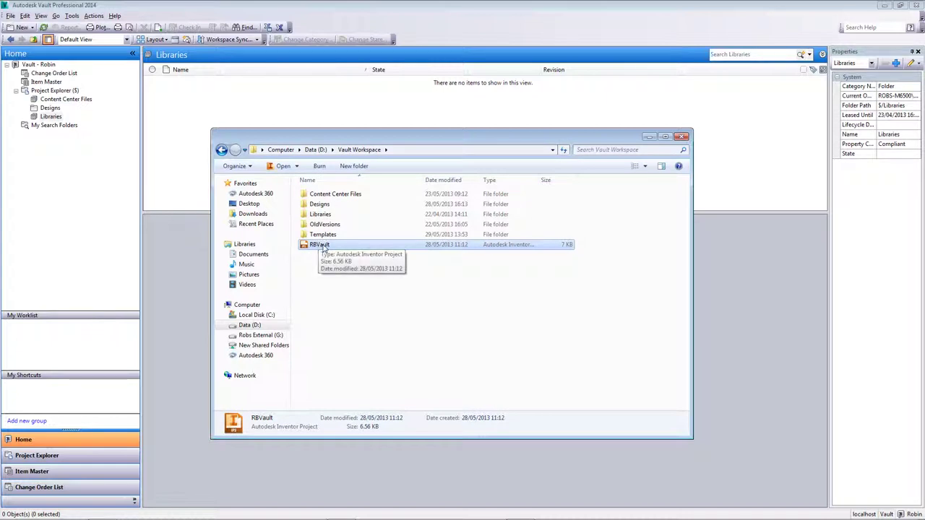
# Step: Open the Designs folder in the workspace and look over its design project folders
pyautogui.doubleClick(325, 205)
pyautogui.moveTo(371, 311); pyautogui.dragTo(303, 197)
pyautogui.click(344, 288)
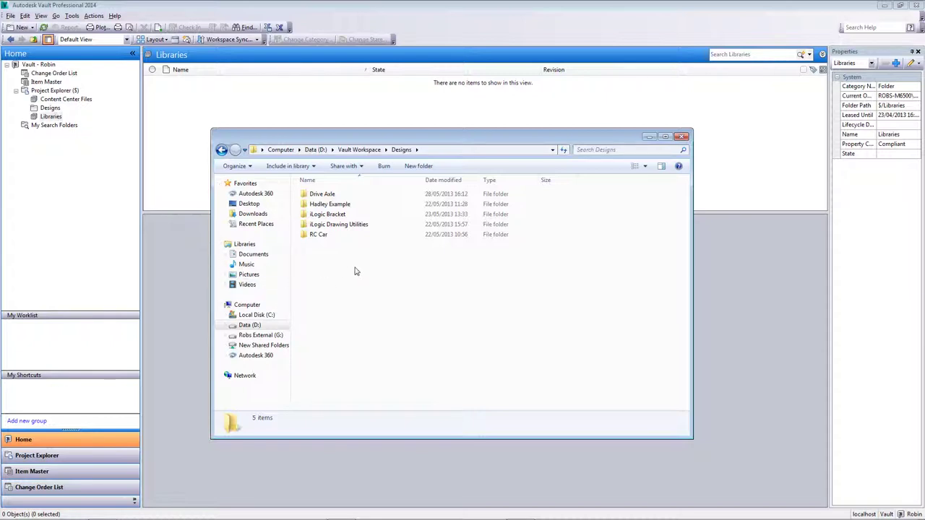
# Step: Launch Autodesk Inventor Professional 2014 from the Autodesk Product Design Suite's application list
pyautogui.click(397, 14)
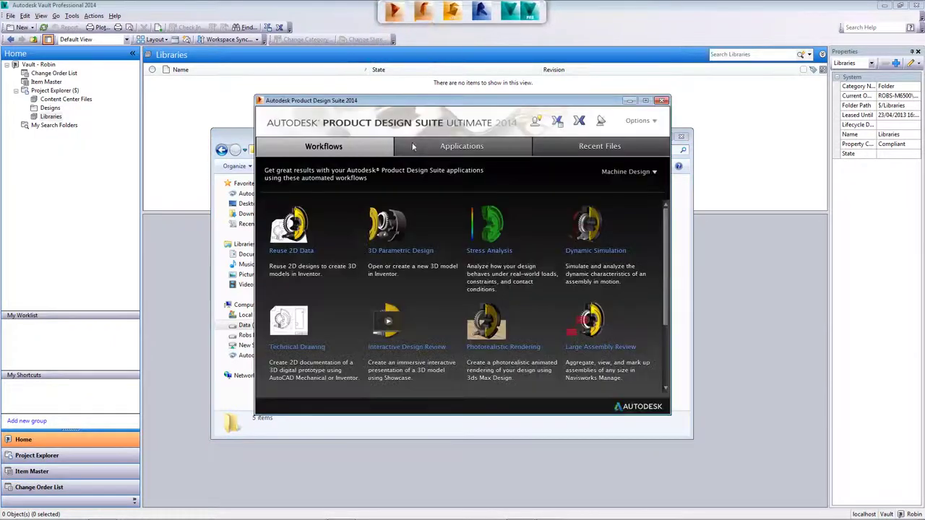
pyautogui.click(445, 148)
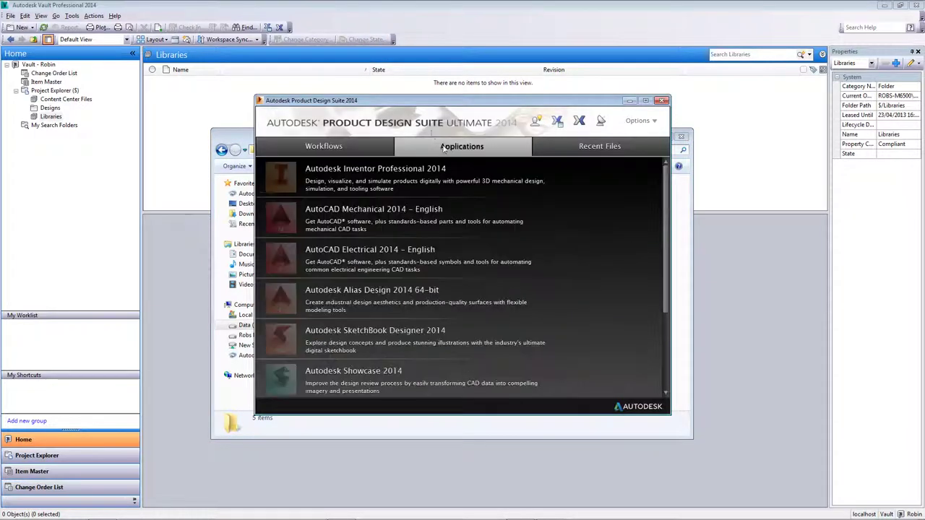
pyautogui.click(357, 168)
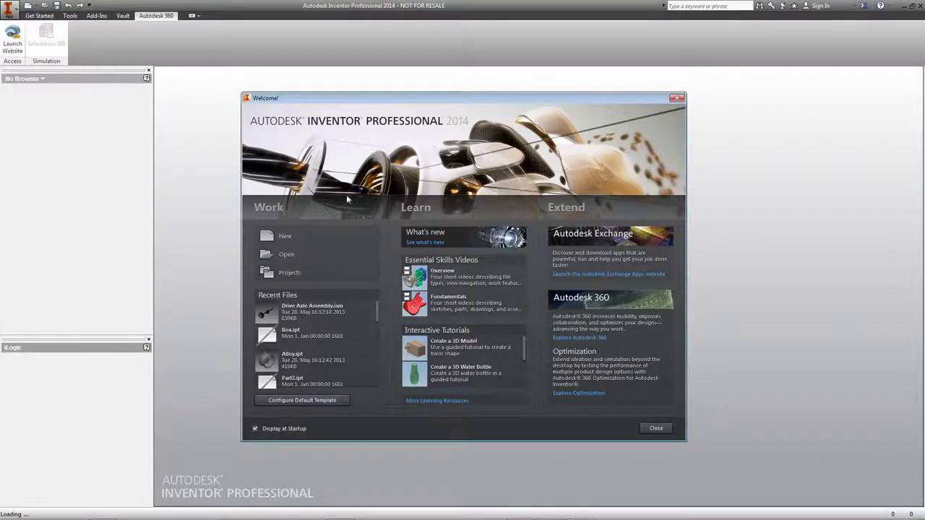
# Step: Review the RBVault project's type and location in Inventor's project list, and close the Projects and Welcome dialogs
pyautogui.click(311, 273)
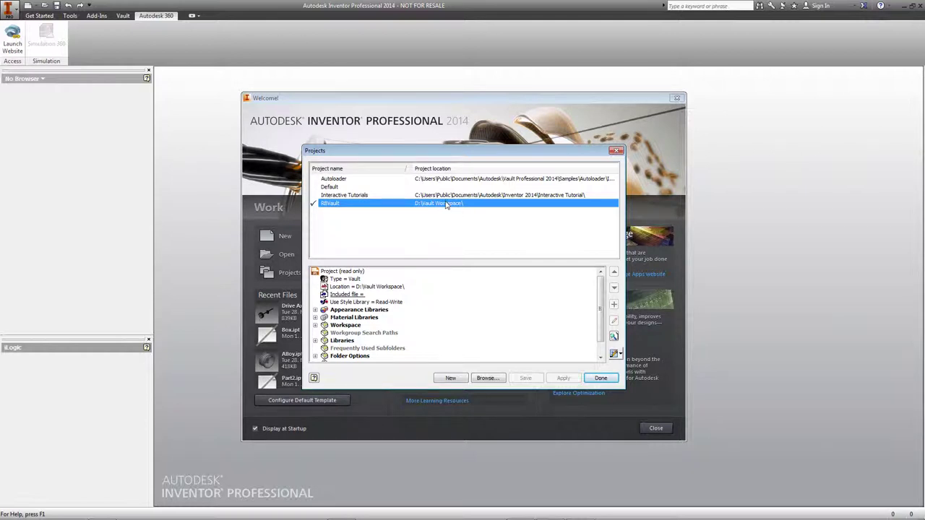
pyautogui.click(345, 279)
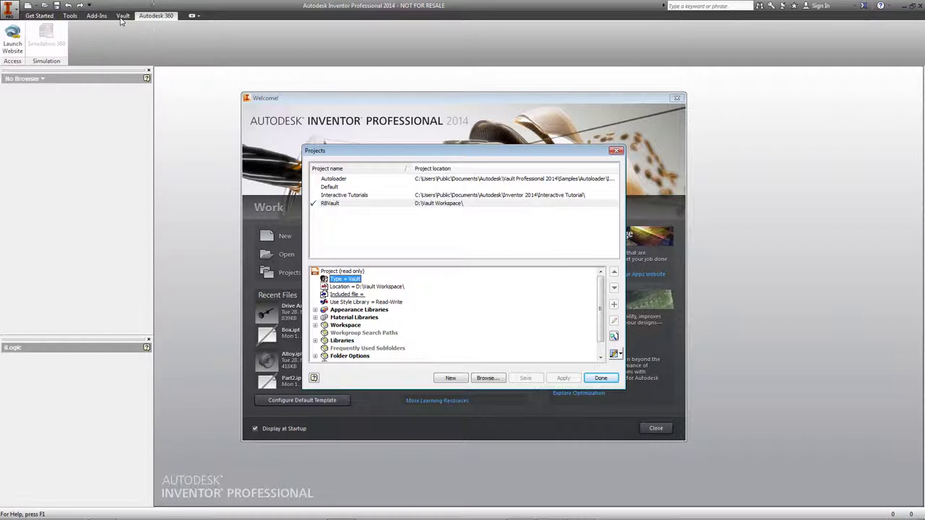
pyautogui.click(600, 378)
pyautogui.click(651, 429)
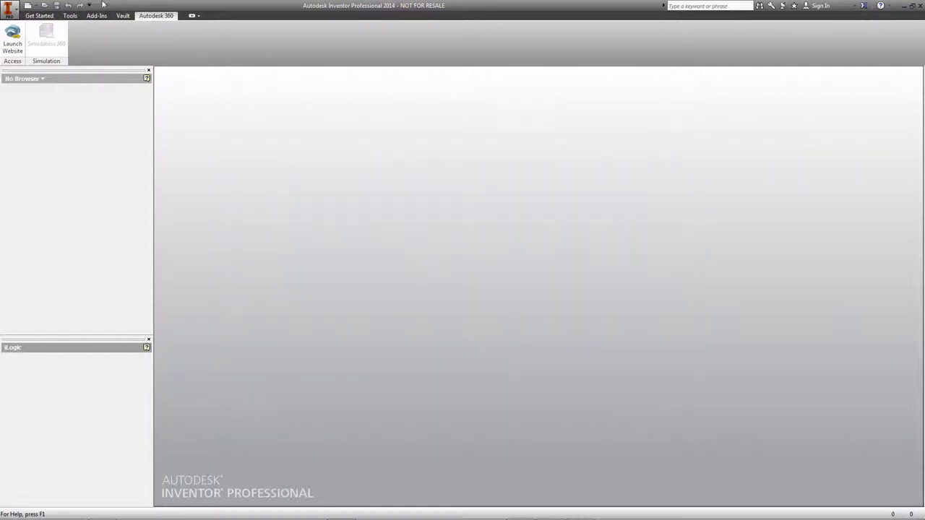
# Step: Open Drive Axle Assembly from the Drive Axle folder
pyautogui.click(44, 5)
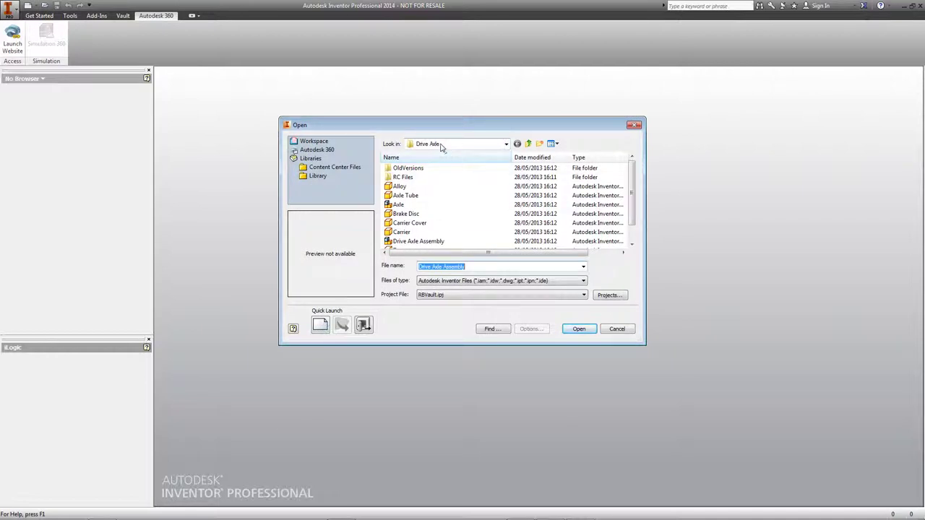
pyautogui.click(425, 242)
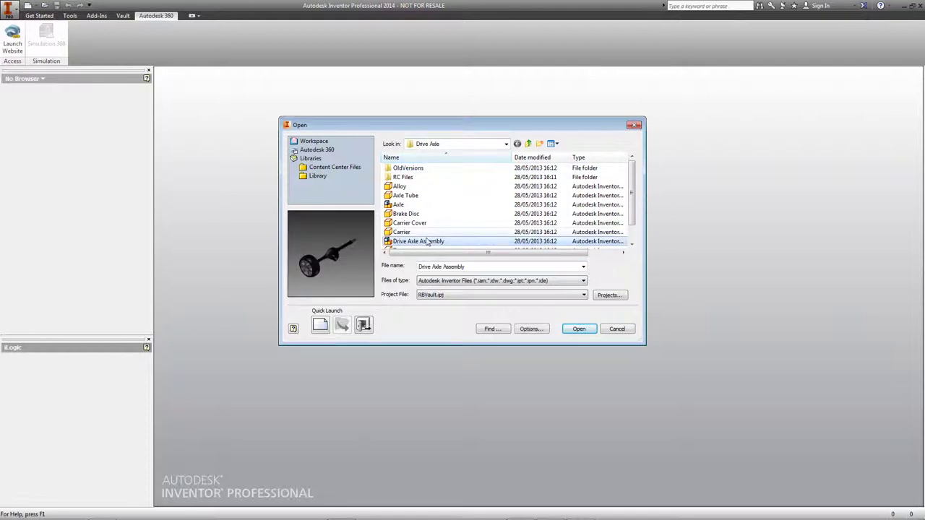
pyautogui.click(579, 330)
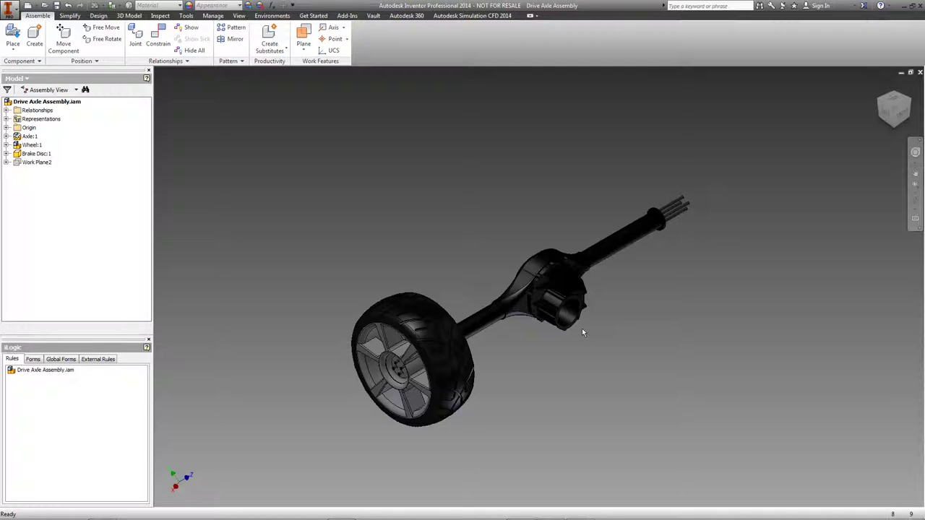
# Step: Log in to Vault on localhost from within Inventor using the Vault account
pyautogui.click(374, 15)
pyautogui.click(42, 34)
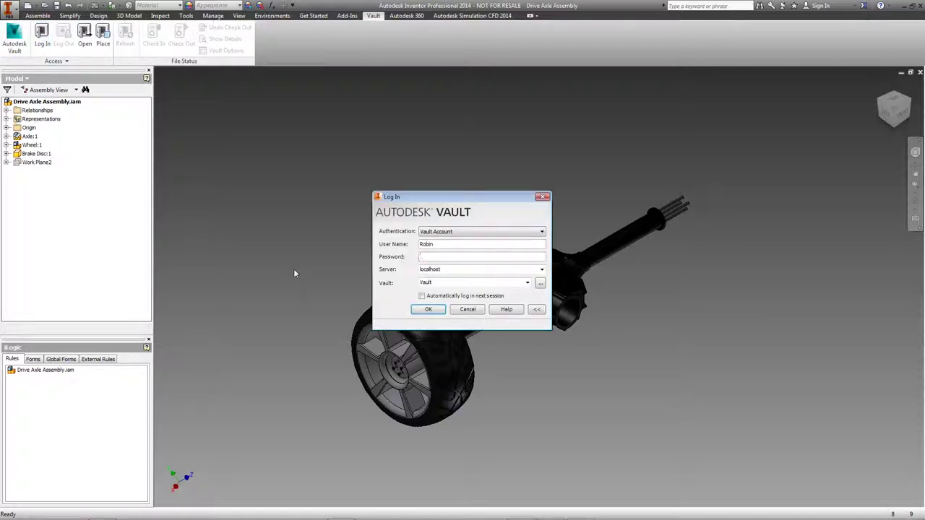
pyautogui.press('Return')
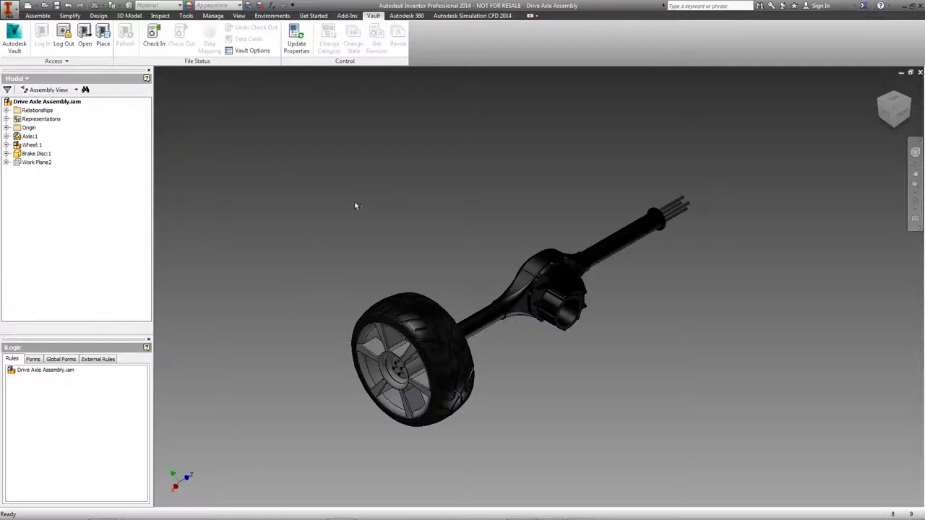
# Step: Check in Drive Axle Assembly.iam with its component files, closing files and deleting working copies, with the comment "Initial Check In."
pyautogui.click(153, 34)
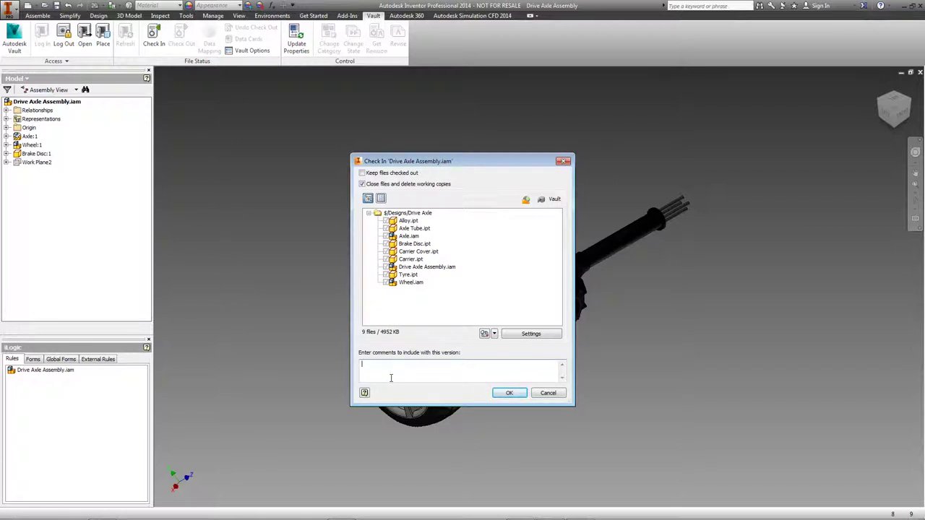
pyautogui.write('Initial Check In.')
pyautogui.click(510, 393)
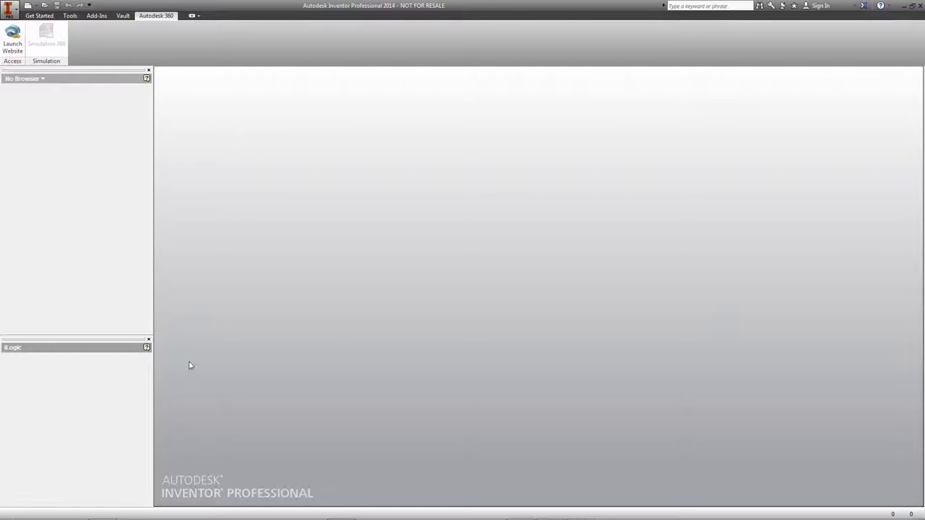
# Step: Switch back to Windows Explorer and inspect the local Drive Axle folder inside Designs for remaining working copies
pyautogui.hotkey('alt', 'Tab')
pyautogui.hotkey('alt', 'Tab')
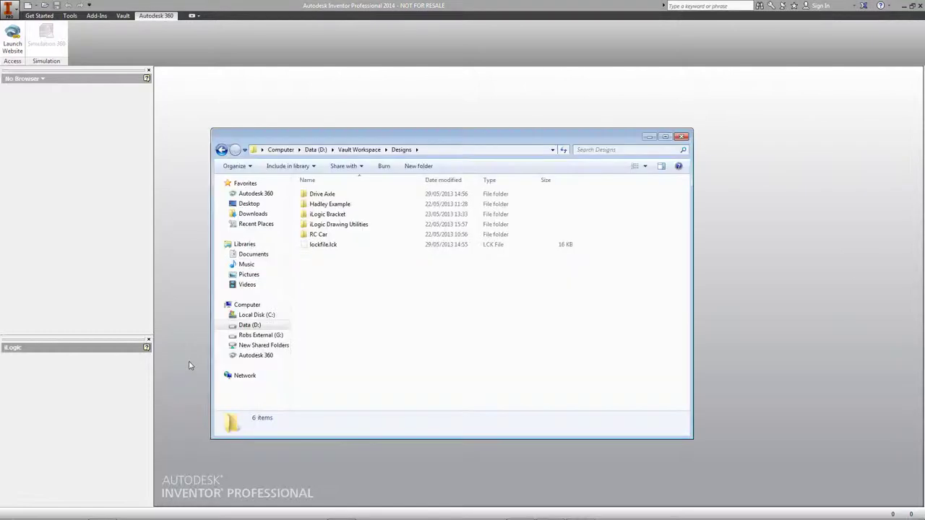
pyautogui.doubleClick(330, 195)
pyautogui.moveTo(384, 401); pyautogui.dragTo(295, 215)
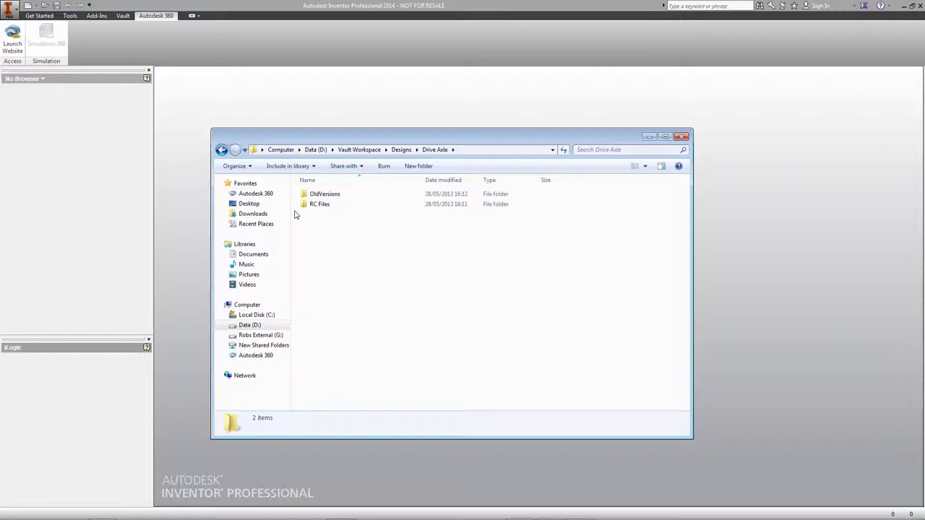
# Step: Leave the local Drive Axle folder, switch to Autodesk Vault Professional, and open the vault's Drive Axle folder under Designs
pyautogui.click(222, 150)
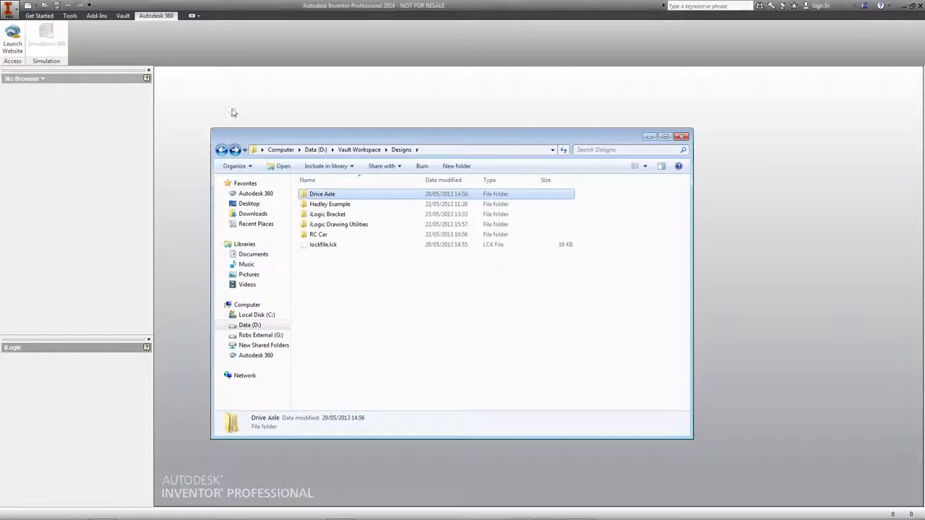
pyautogui.click(233, 114)
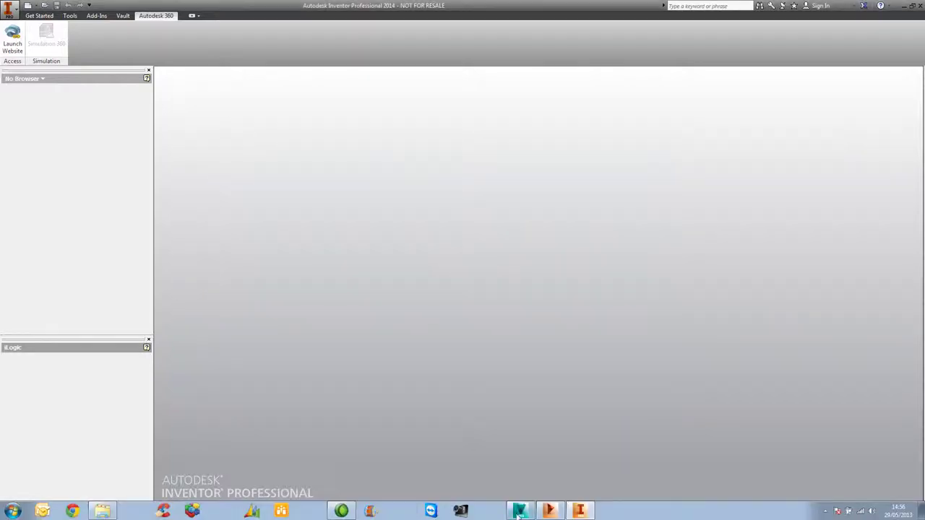
pyautogui.click(516, 513)
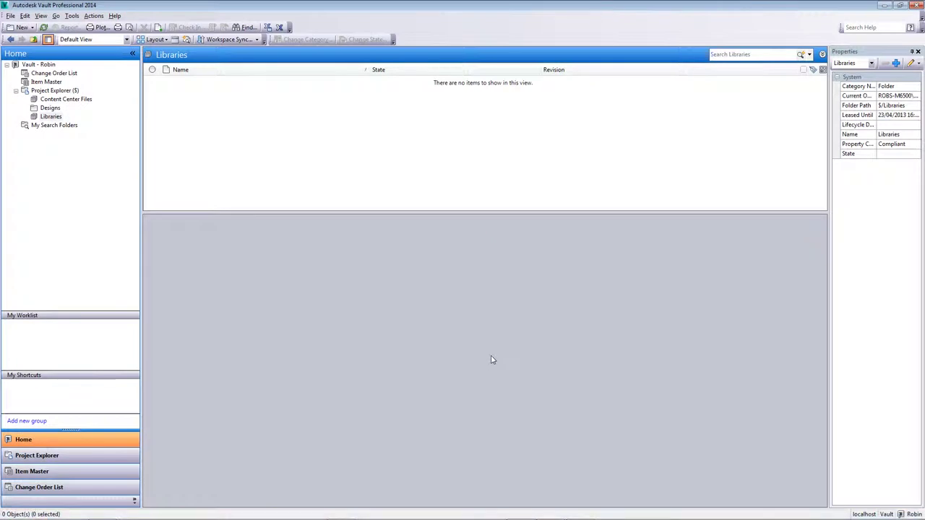
pyautogui.click(49, 108)
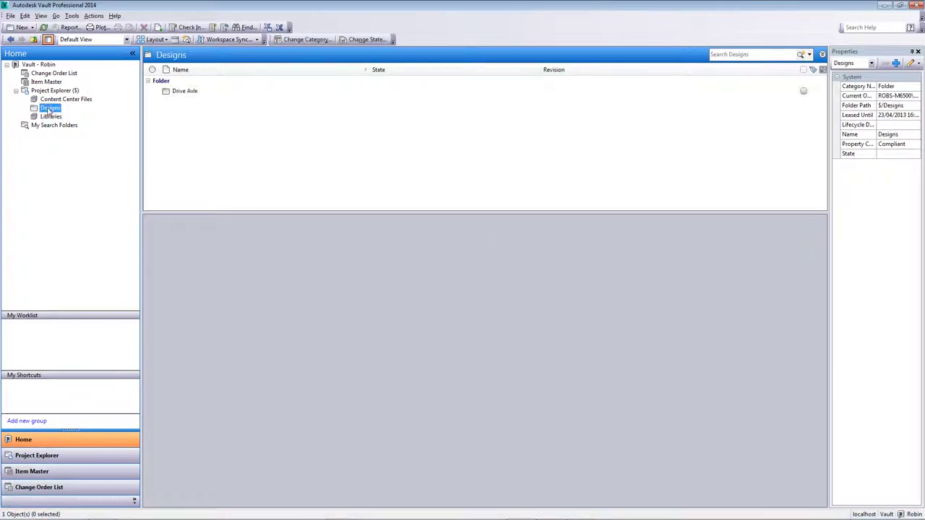
pyautogui.doubleClick(197, 91)
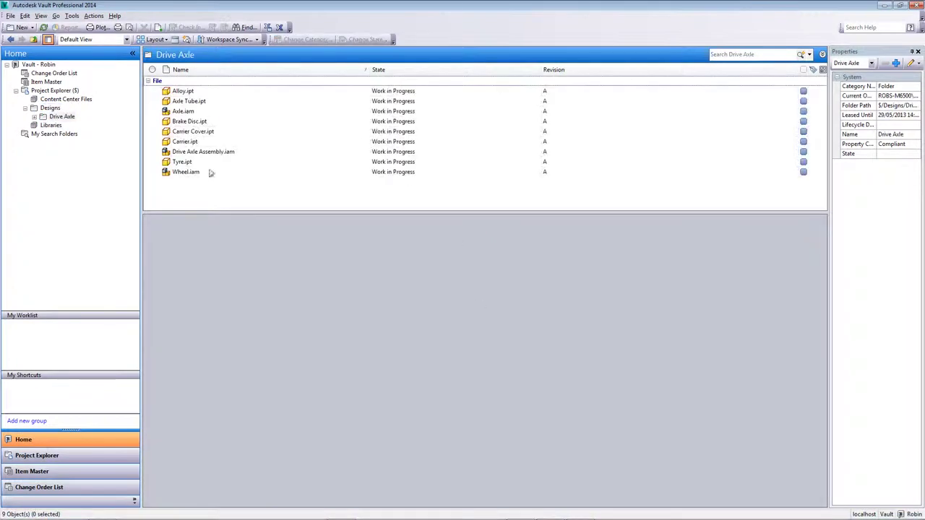
pyautogui.click(171, 83)
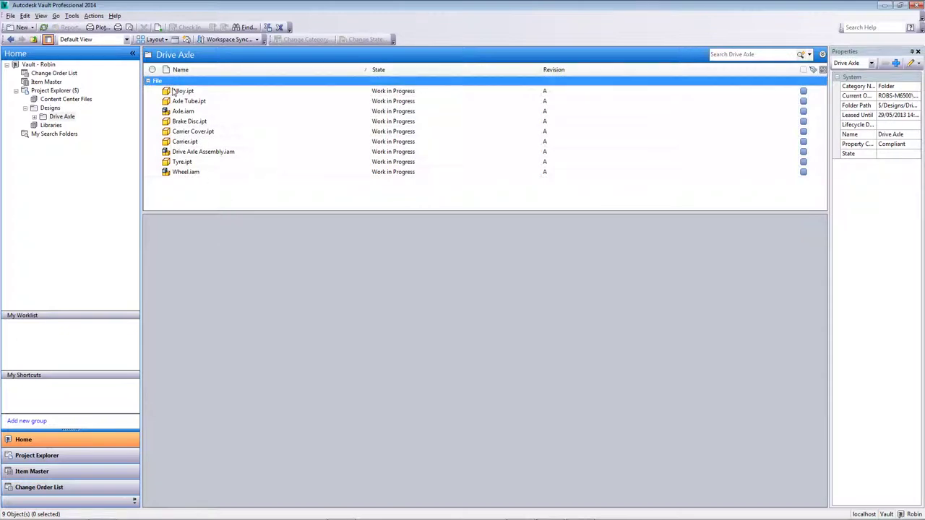
# Step: Review the history and uses of Alloy.ipt, and trace where it is used up through its parent assemblies
pyautogui.click(177, 94)
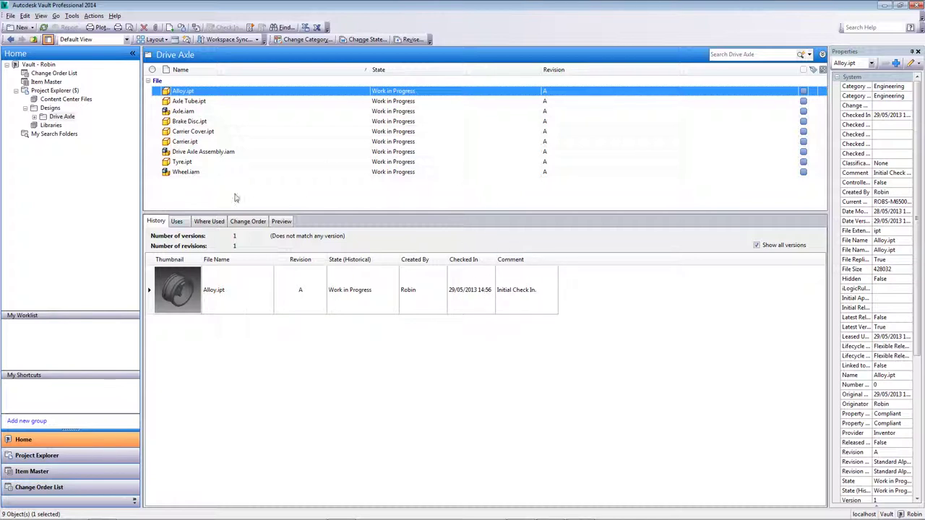
pyautogui.click(177, 224)
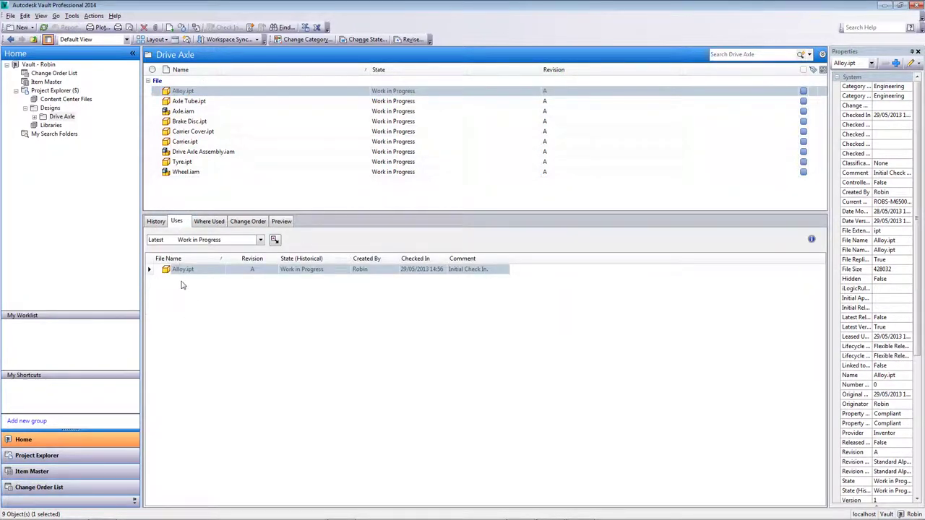
pyautogui.click(209, 222)
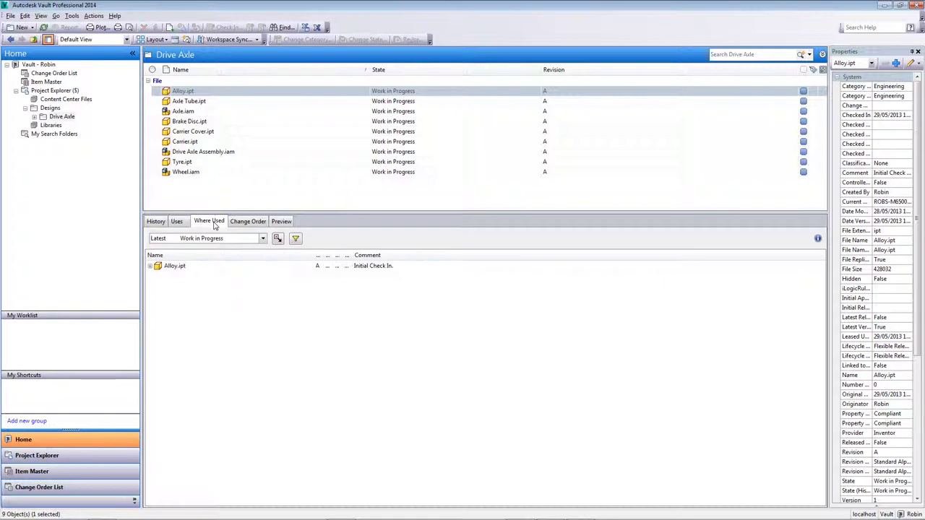
pyautogui.click(149, 266)
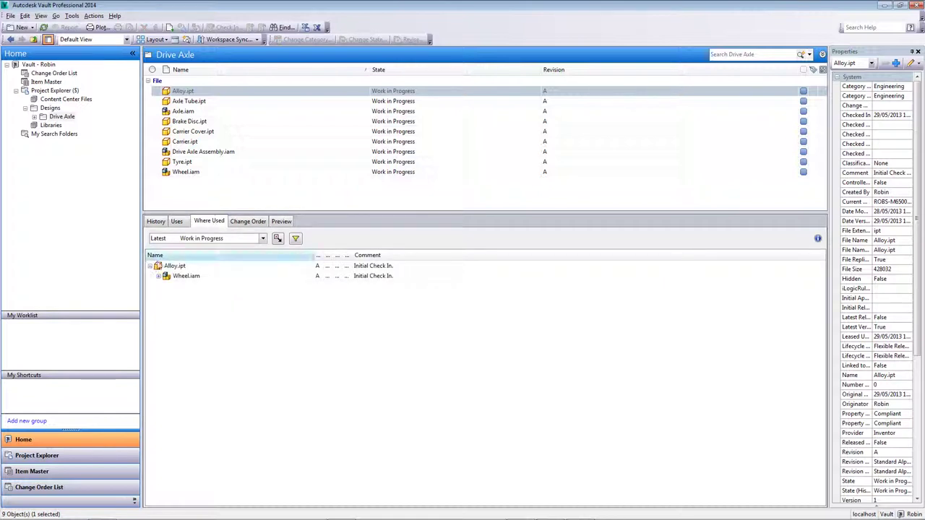
pyautogui.click(184, 277)
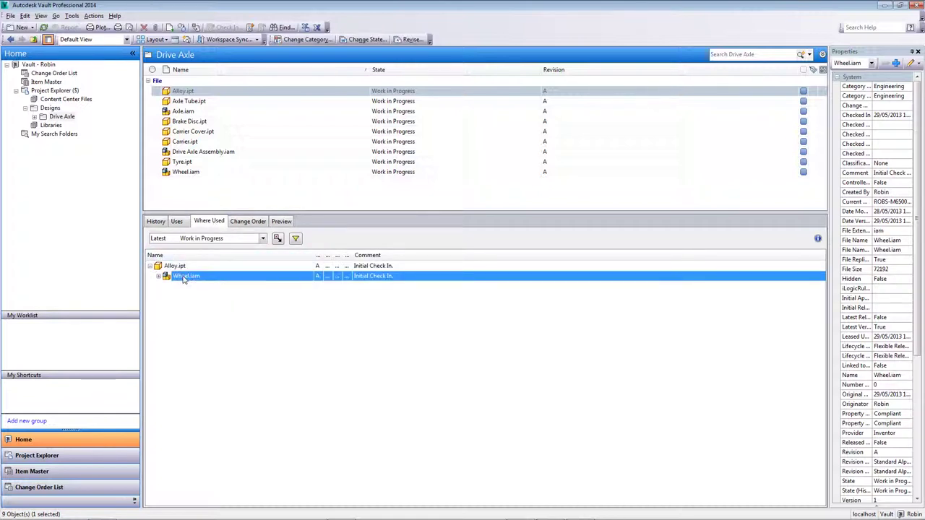
pyautogui.click(158, 276)
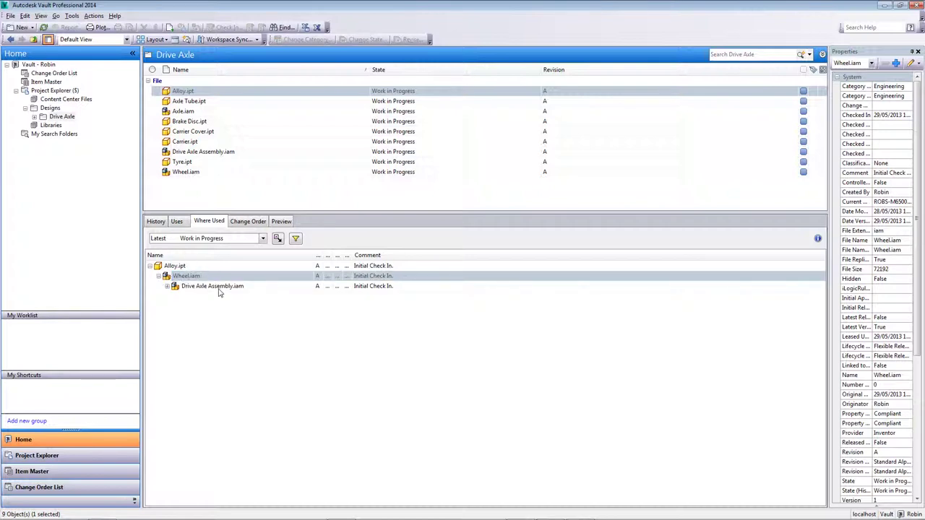
# Step: Preview Alloy.ipt as a 3D visualization and examine the wheel from several angles
pyautogui.click(282, 222)
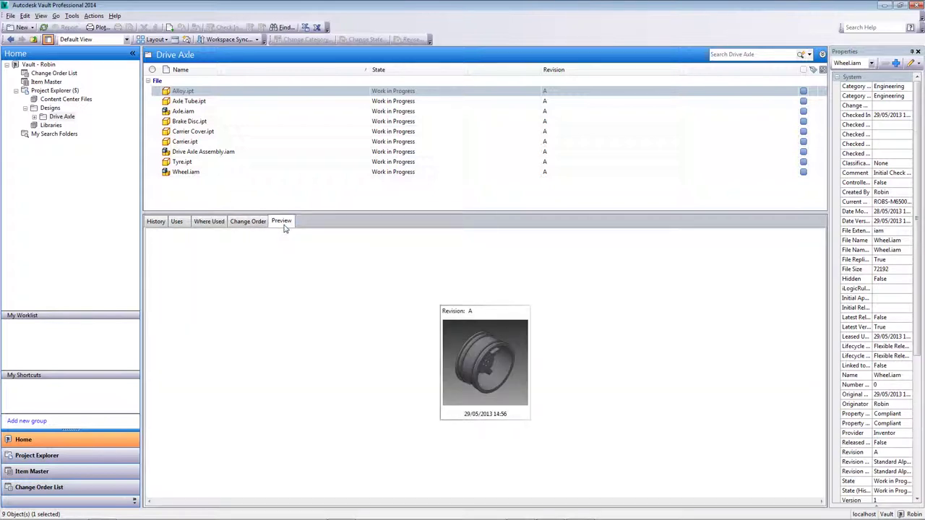
pyautogui.click(485, 370)
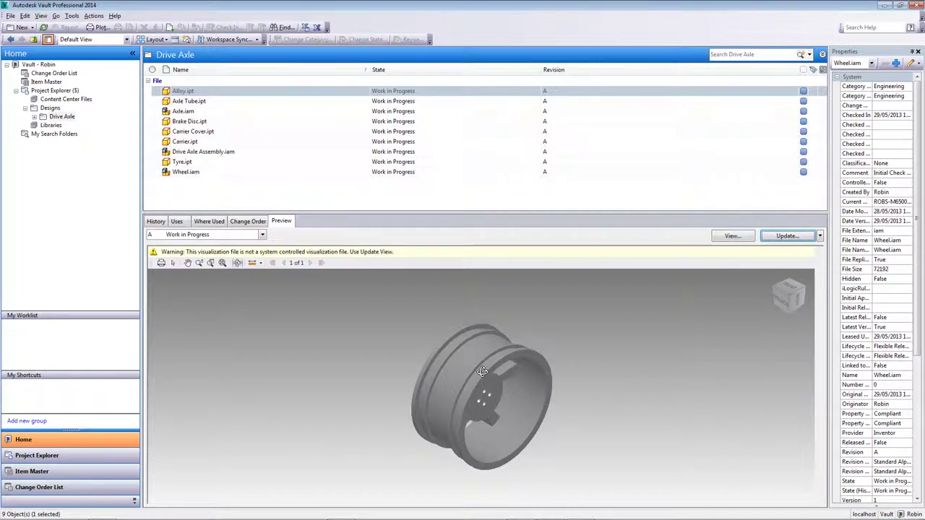
pyautogui.moveTo(528, 377); pyautogui.dragTo(391, 381)
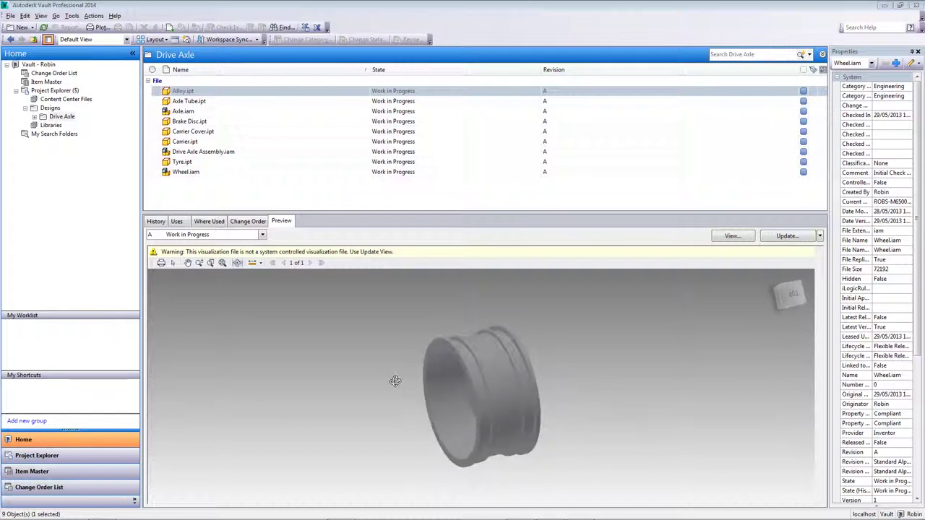
pyautogui.moveTo(561, 418); pyautogui.dragTo(361, 354)
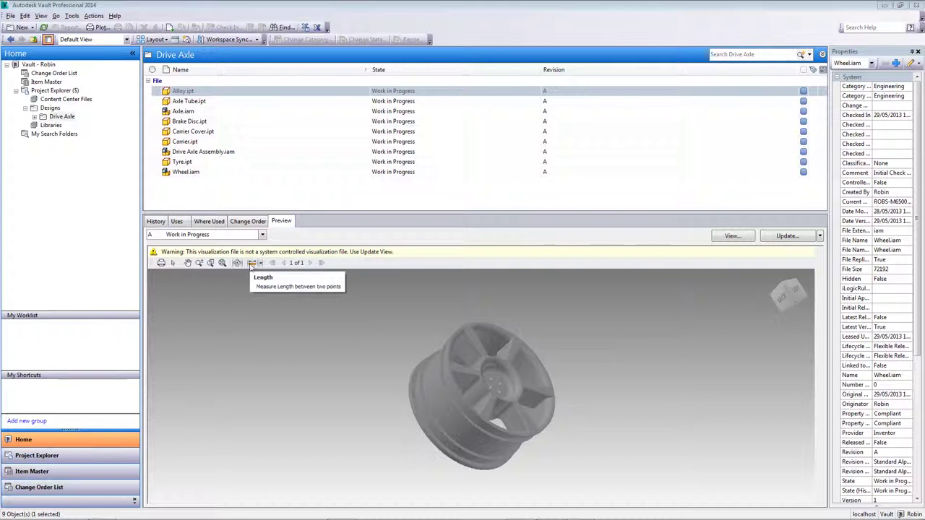
pyautogui.moveTo(501, 385); pyautogui.dragTo(453, 417)
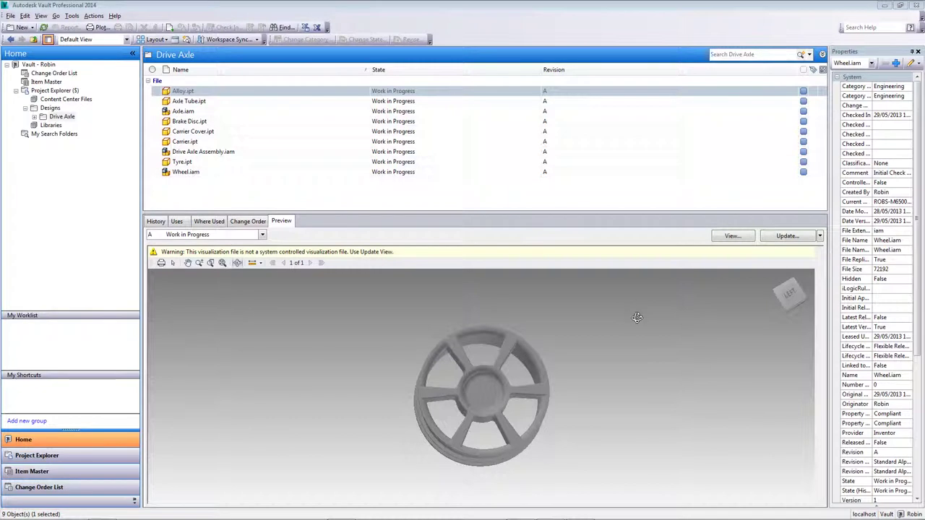
# Step: Review where Axle.iam is used, which component files it uses, and its version history
pyautogui.click(189, 112)
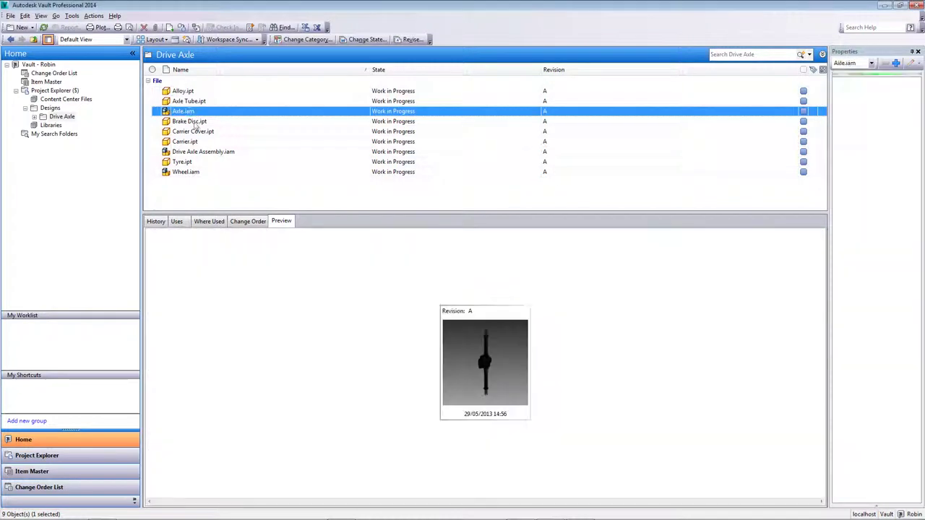
pyautogui.click(216, 223)
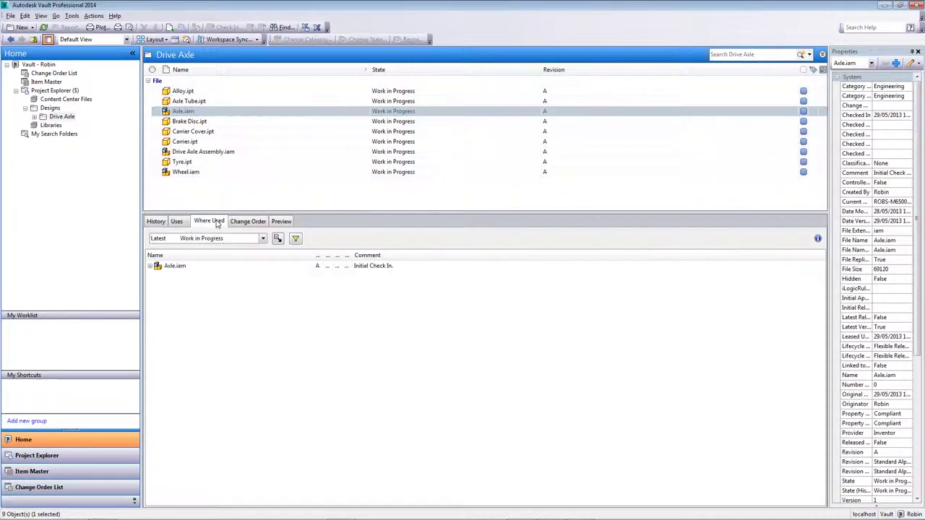
pyautogui.click(176, 221)
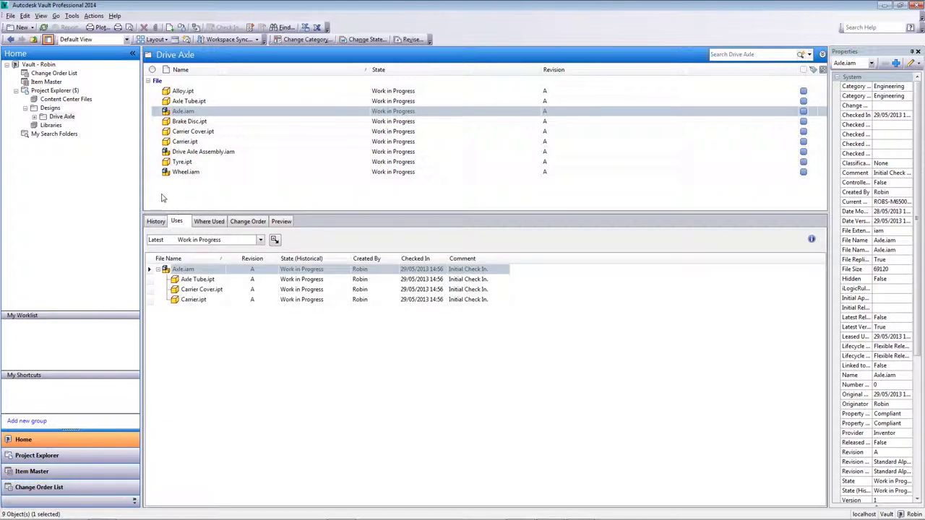
pyautogui.click(155, 222)
pyautogui.click(178, 221)
pyautogui.click(157, 222)
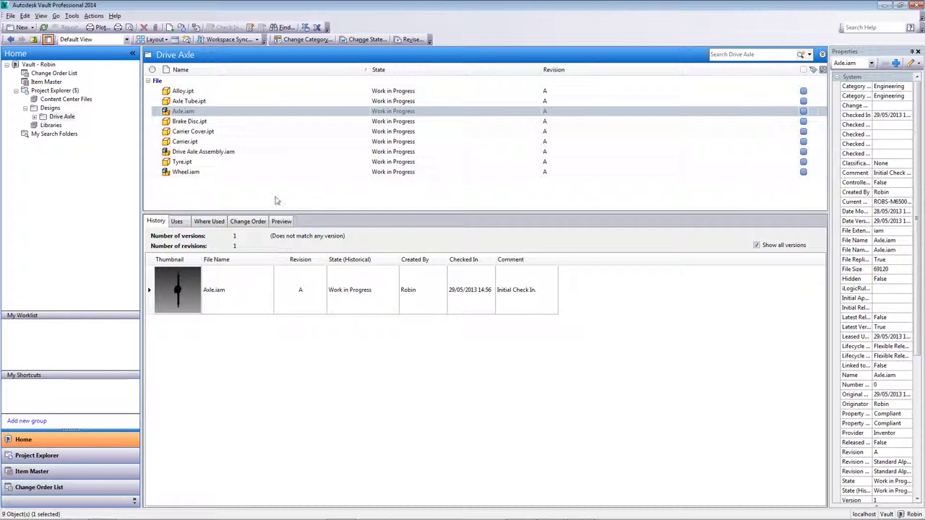
# Step: Select Alloy.ipt, then open the category configuration in the Vault Settings behaviors and list the File Categories
pyautogui.click(395, 92)
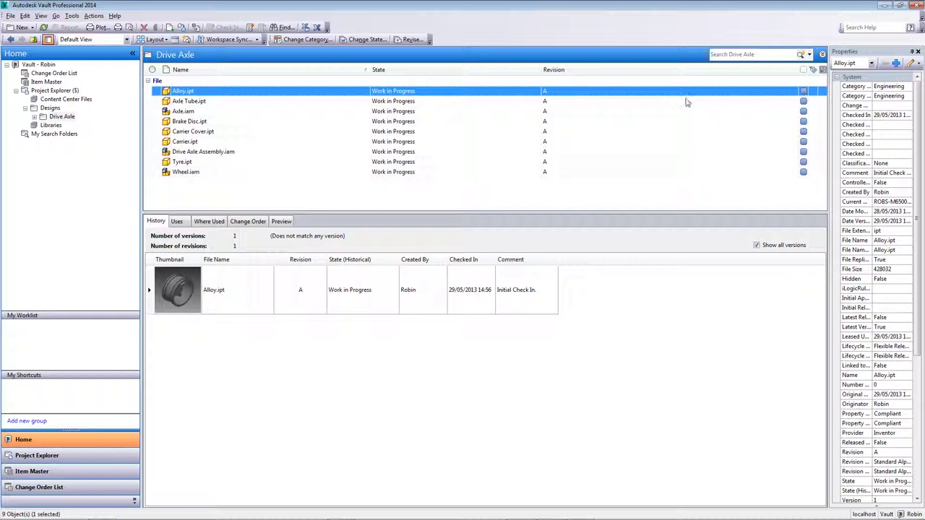
pyautogui.click(70, 16)
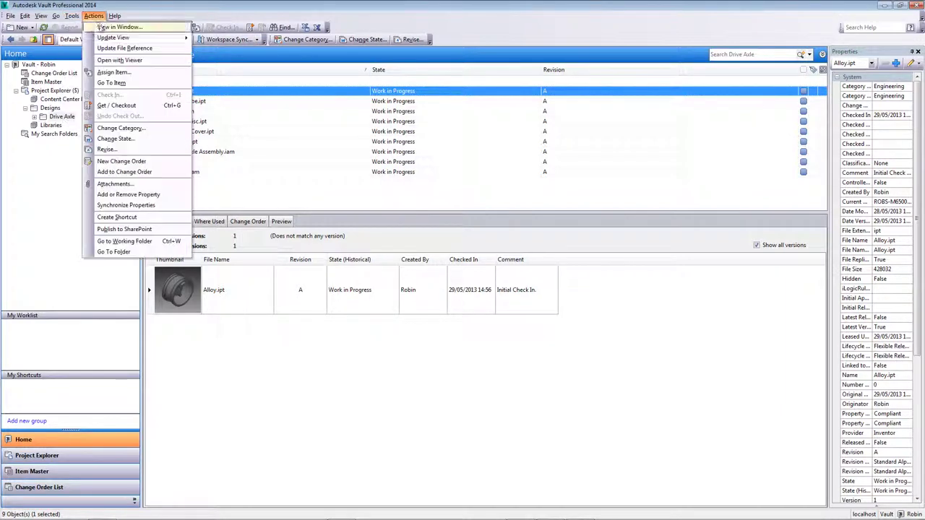
pyautogui.moveTo(126, 88)
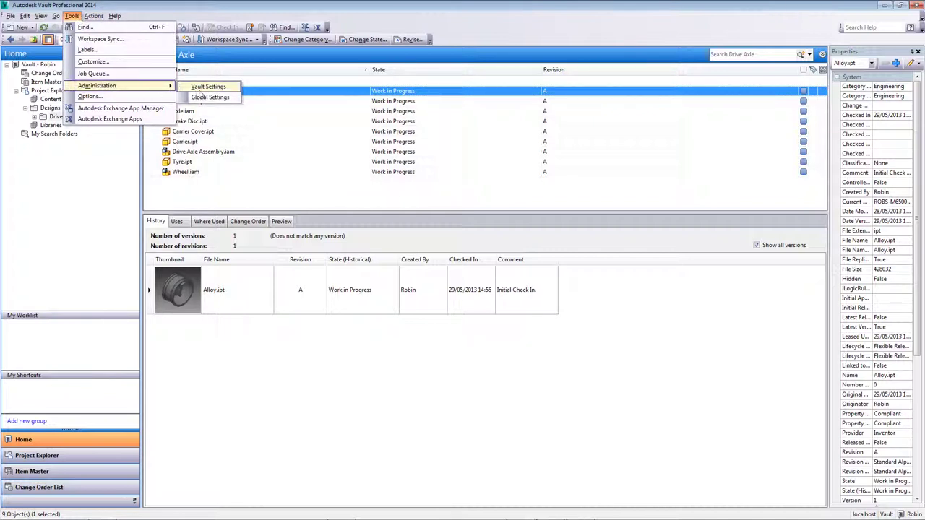
pyautogui.click(206, 87)
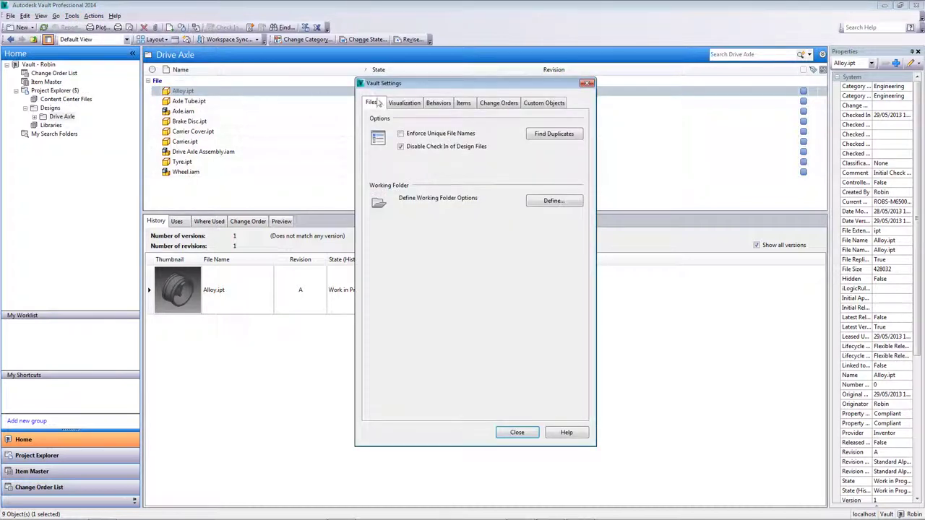
pyautogui.click(436, 104)
pyautogui.click(574, 180)
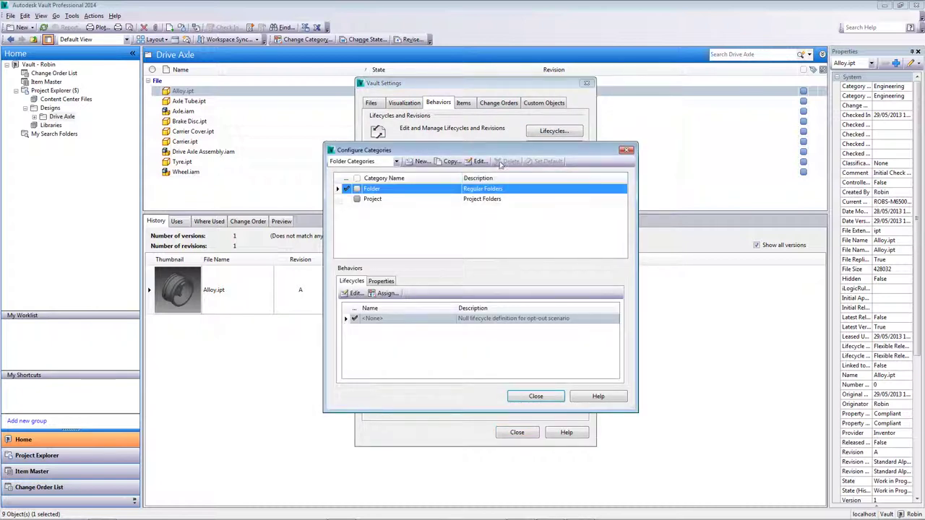
pyautogui.click(383, 161)
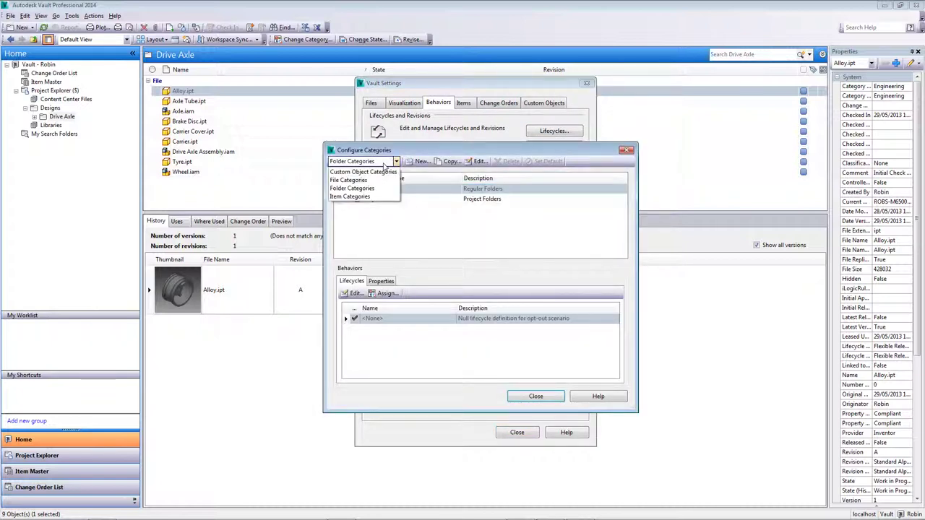
pyautogui.click(350, 180)
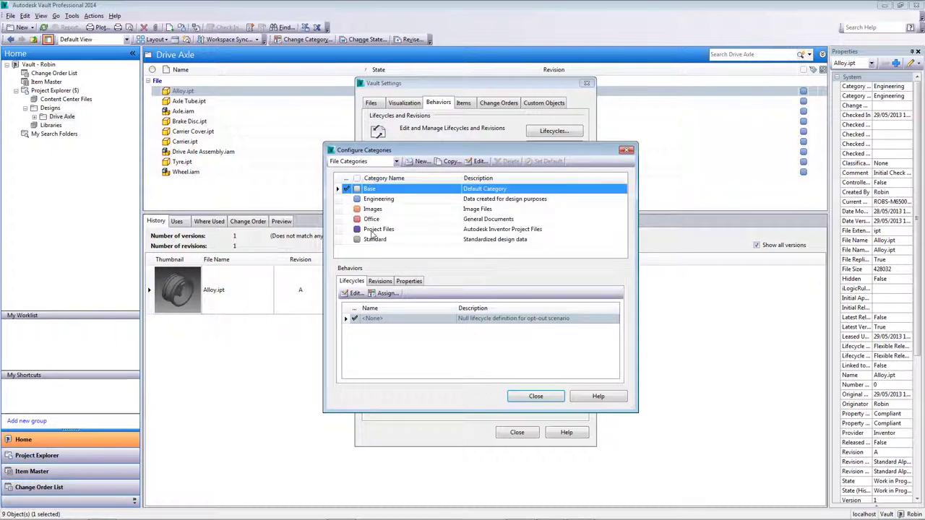
# Step: Compare the lifecycle definitions assigned to the Engineering, Images and Office file categories
pyautogui.click(390, 201)
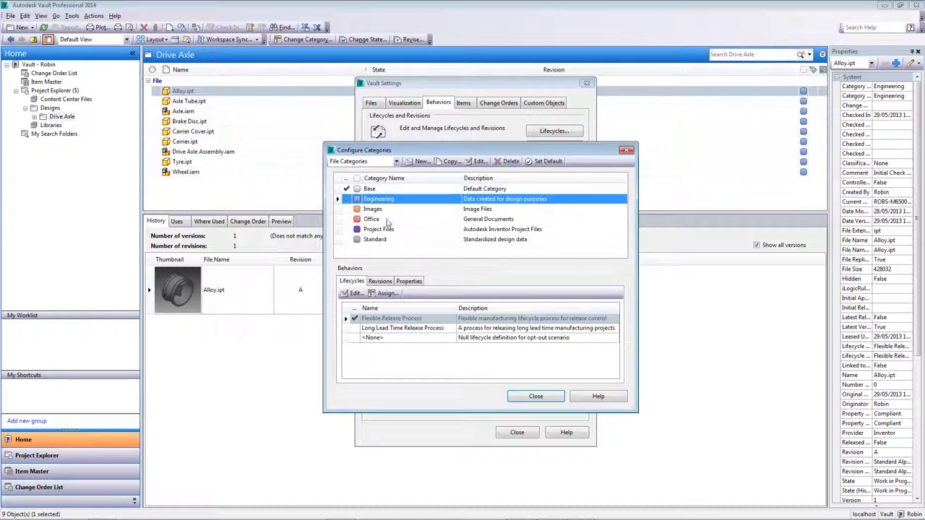
pyautogui.click(384, 210)
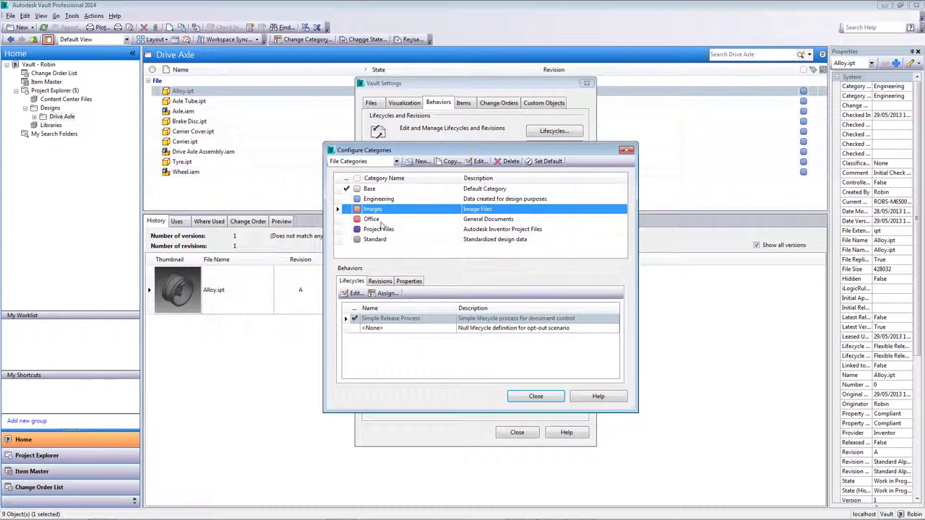
pyautogui.click(381, 220)
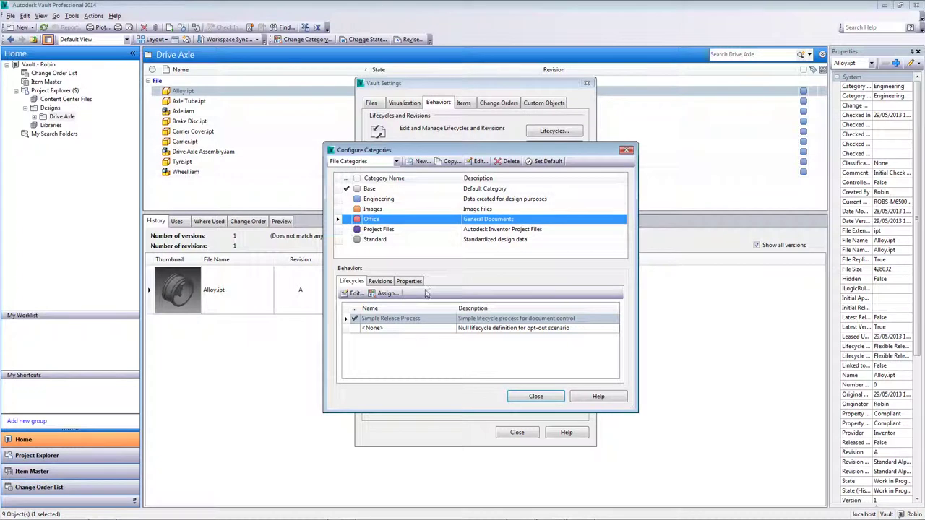
# Step: Examine the lifecycle definitions and revision schemes available to the Engineering file category
pyautogui.click(379, 201)
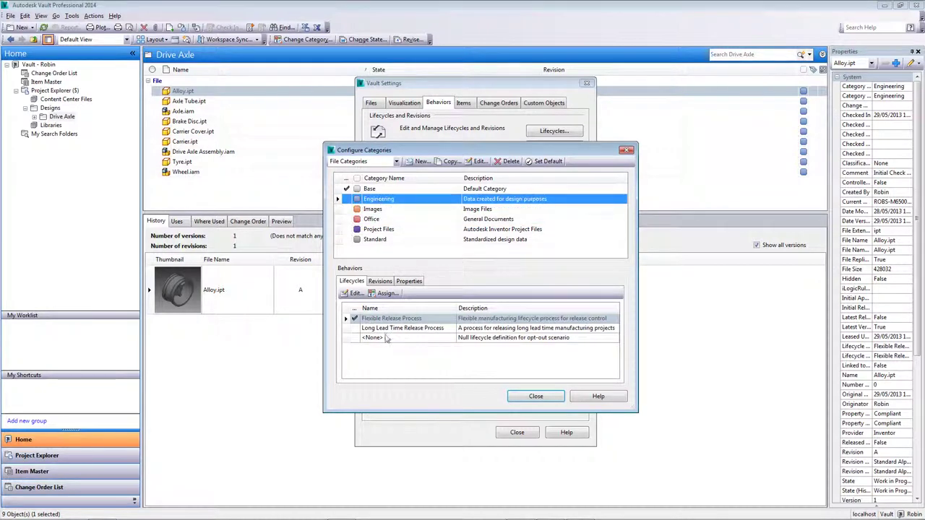
pyautogui.click(382, 281)
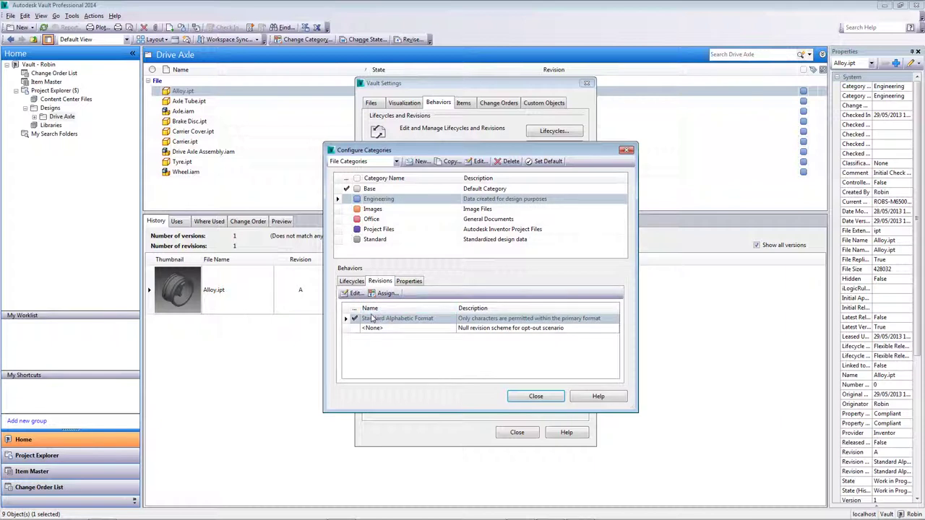
pyautogui.click(358, 282)
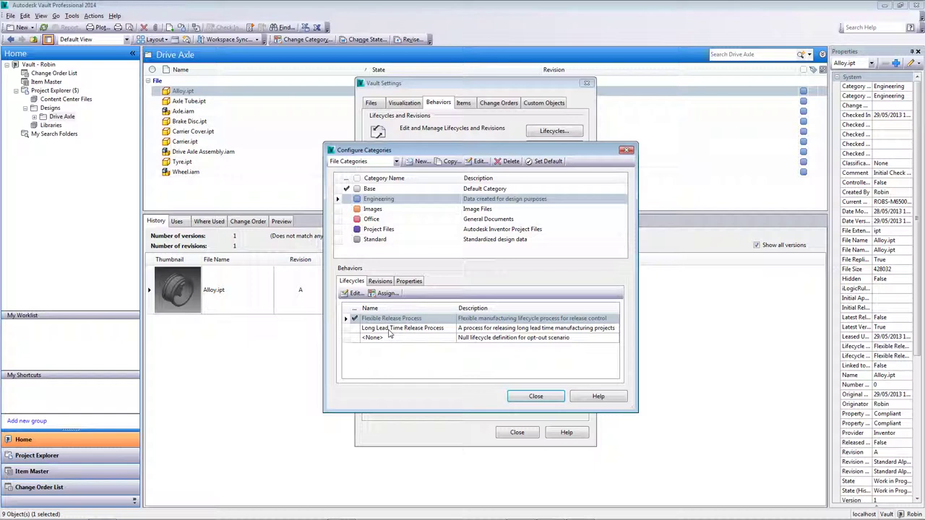
pyautogui.click(381, 281)
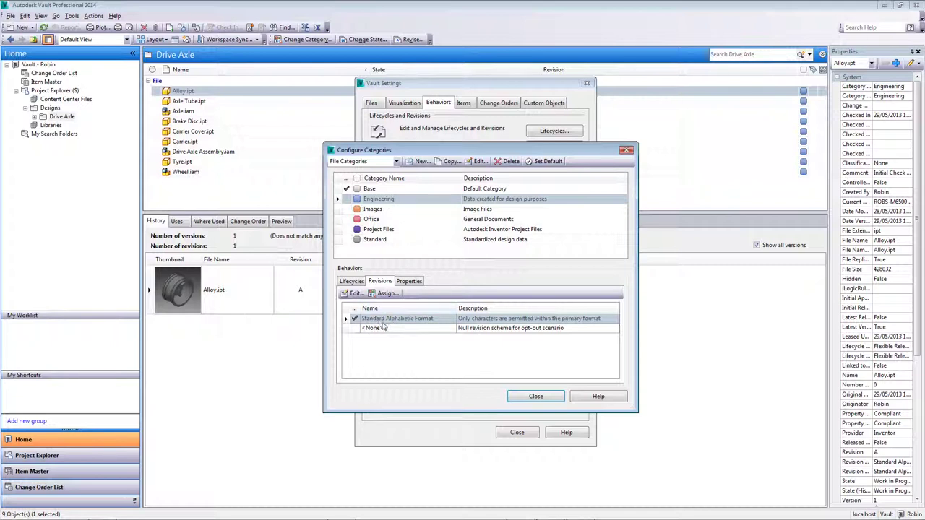
# Step: Close the category configuration and review the file category assignment rules and criteria for Inventor Part and PDF Documents
pyautogui.click(523, 398)
pyautogui.click(550, 197)
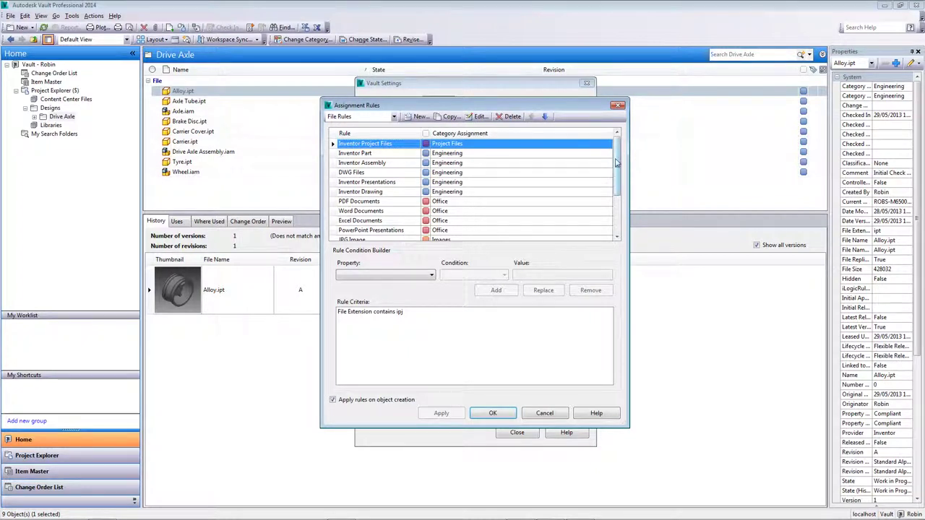
pyautogui.moveTo(618, 165)
pyautogui.mouseDown()
pyautogui.moveTo(621, 189)
pyautogui.moveTo(619, 149)
pyautogui.mouseUp()
pyautogui.click(608, 143)
pyautogui.click(360, 154)
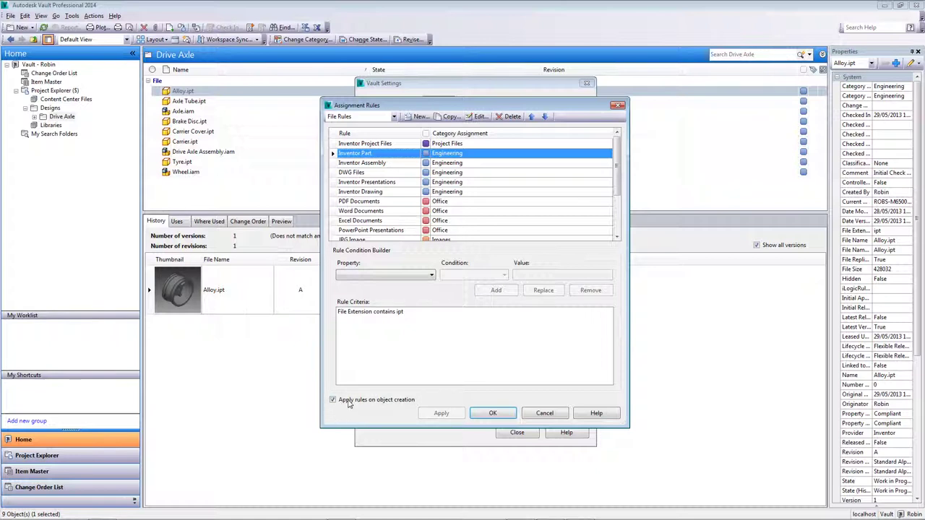
pyautogui.click(363, 315)
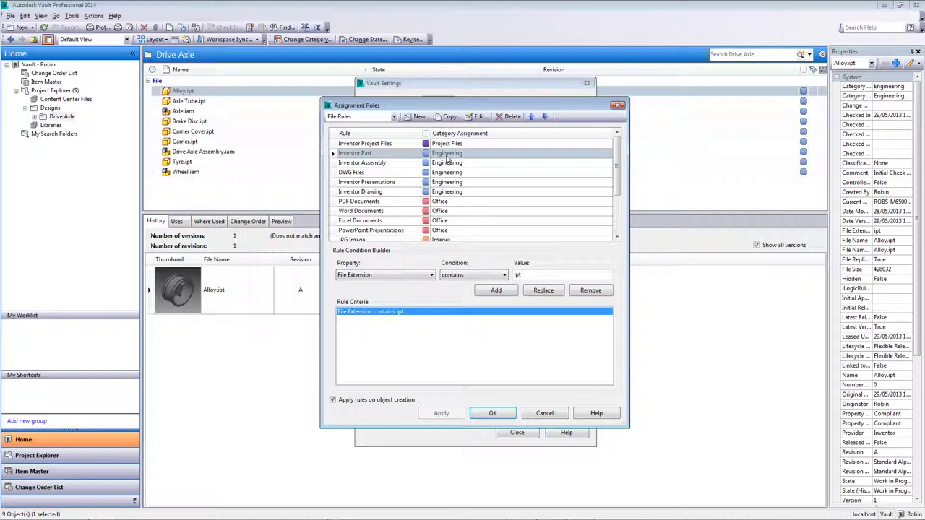
pyautogui.click(351, 202)
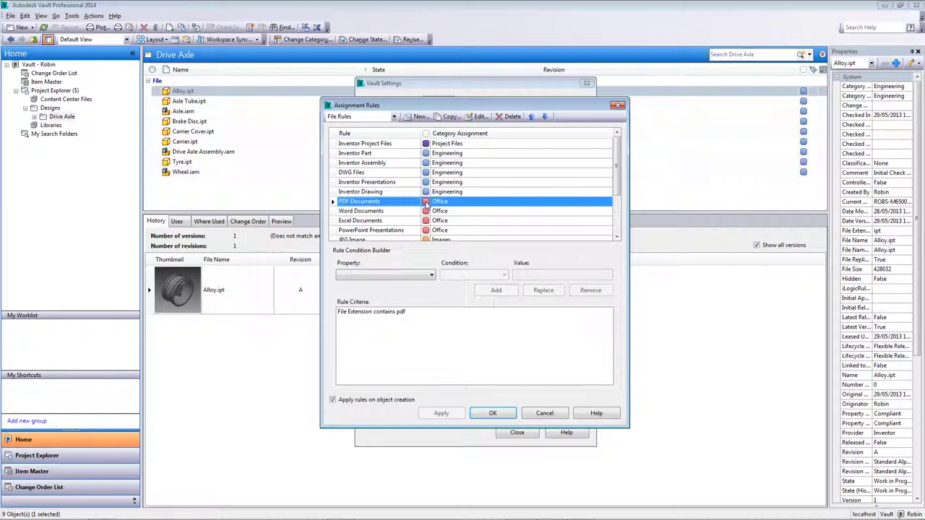
pyautogui.click(545, 414)
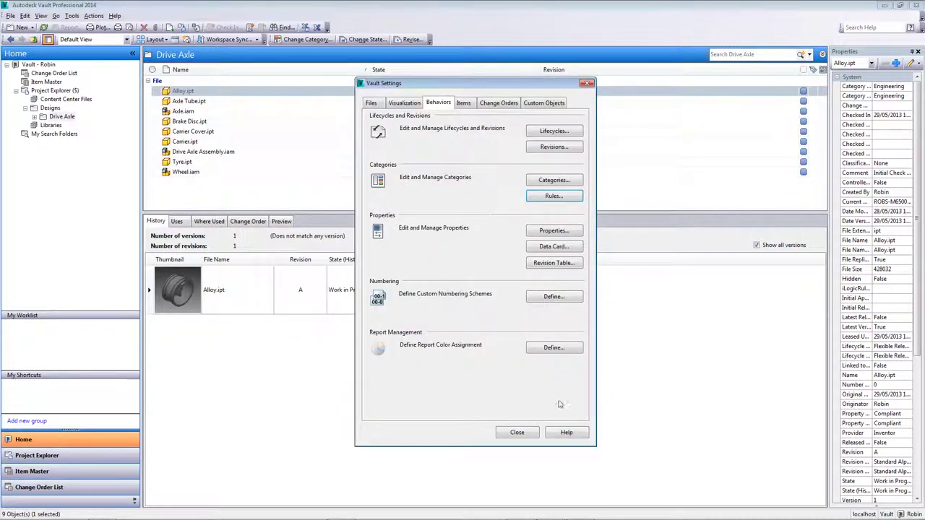
# Step: Compare the Standard Alphabetic, Standard Numeric and Default ASME Y14.35M revision schemes and examine the alphabetic scheme's primary sequence
pyautogui.click(559, 147)
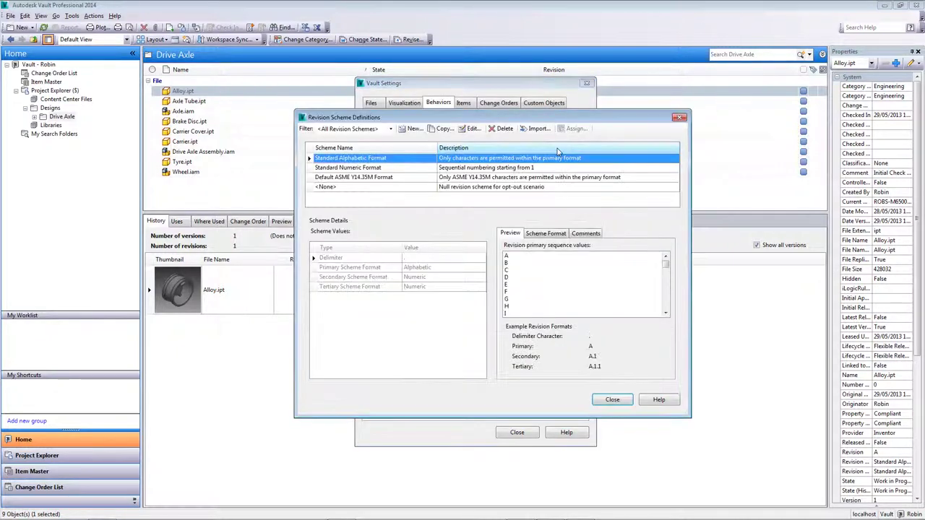
pyautogui.click(392, 168)
pyautogui.click(403, 178)
pyautogui.click(417, 168)
pyautogui.click(419, 158)
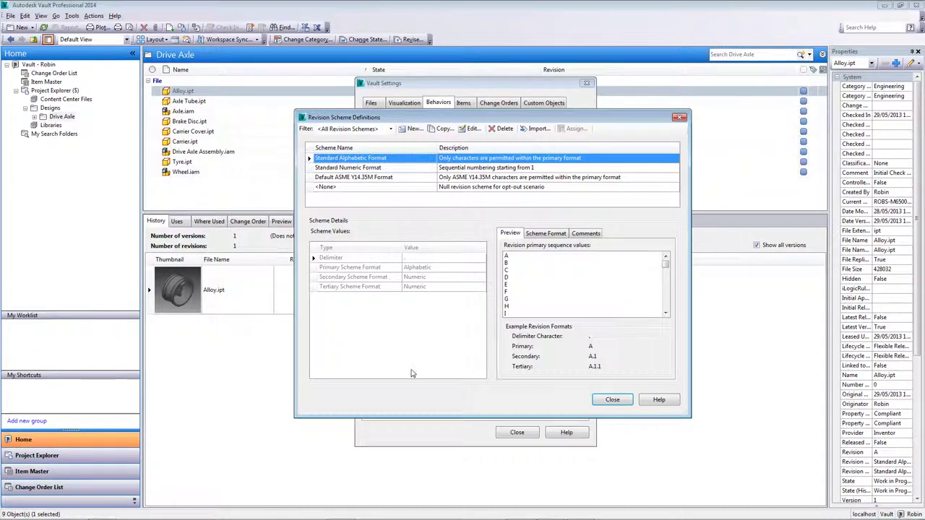
pyautogui.click(508, 259)
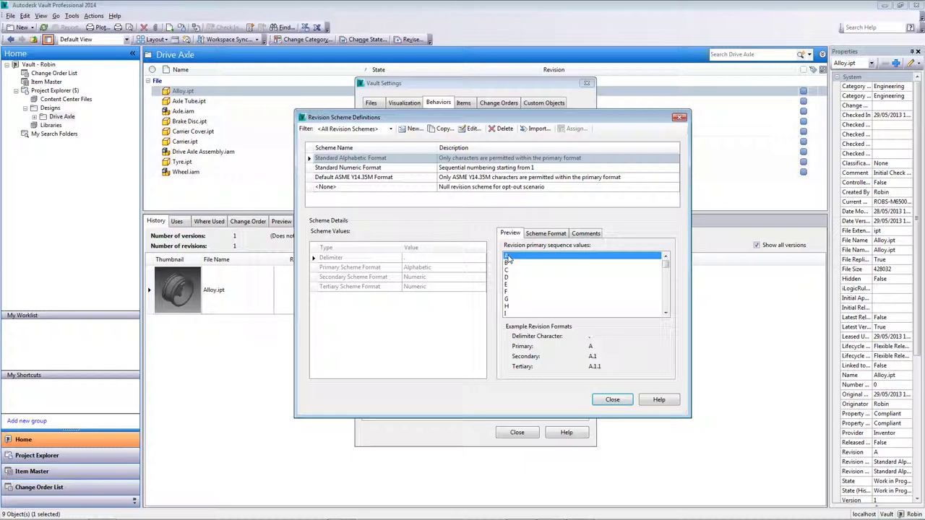
pyautogui.click(612, 401)
# Step: Compare the lifecycle states of the Basic, Flexible and Simple Release Process definitions
pyautogui.click(557, 133)
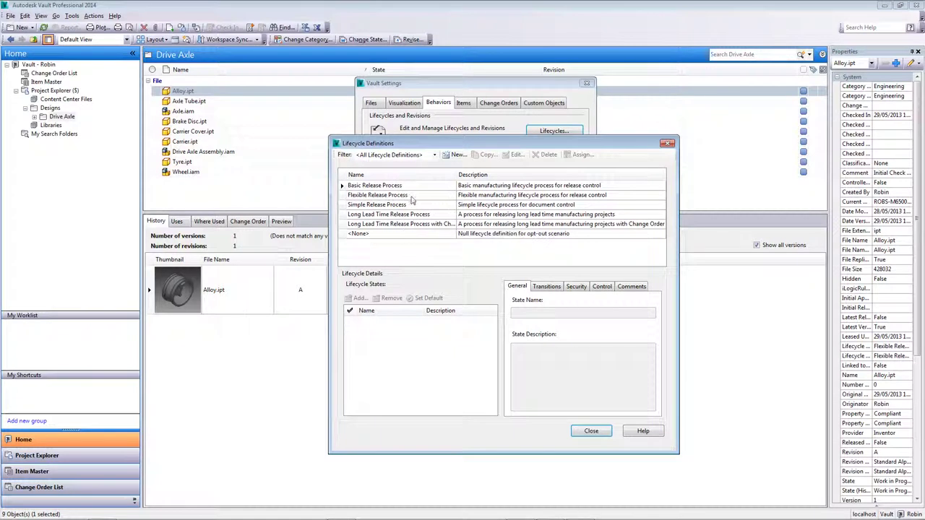
pyautogui.click(409, 188)
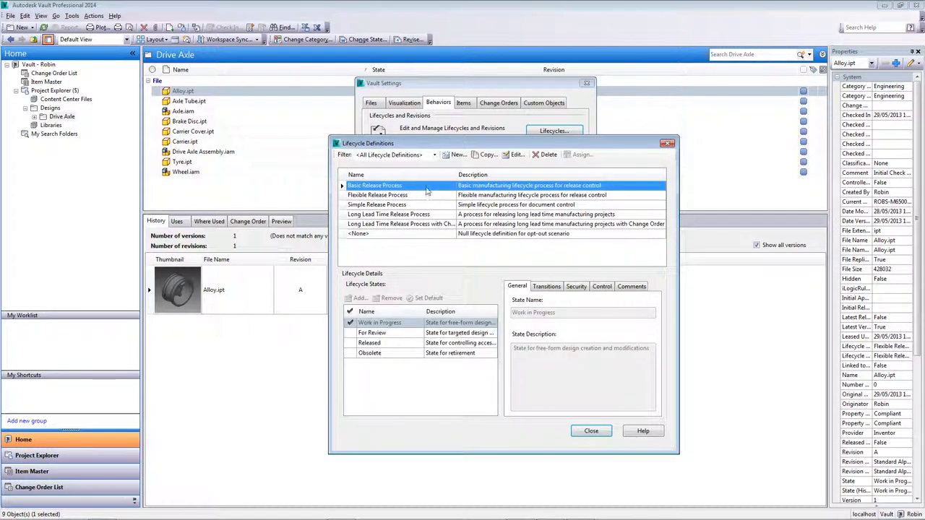
pyautogui.click(422, 197)
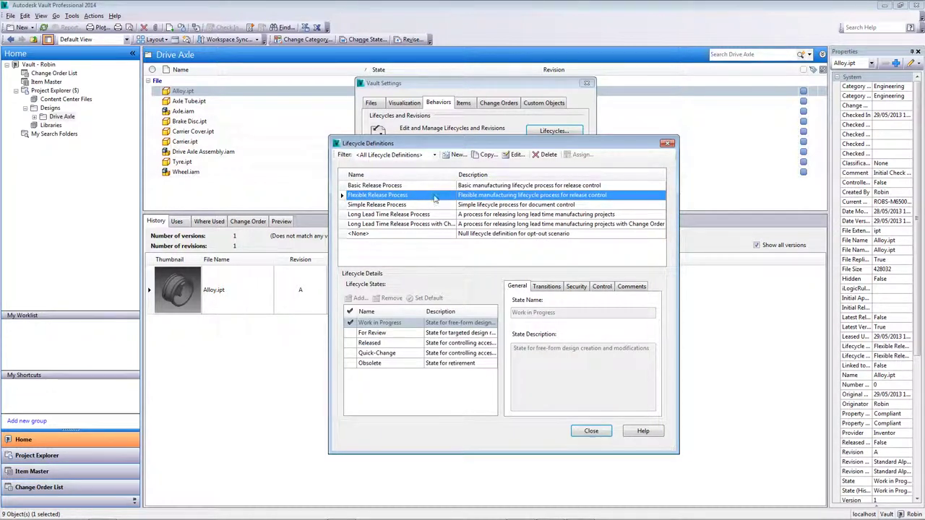
pyautogui.click(431, 208)
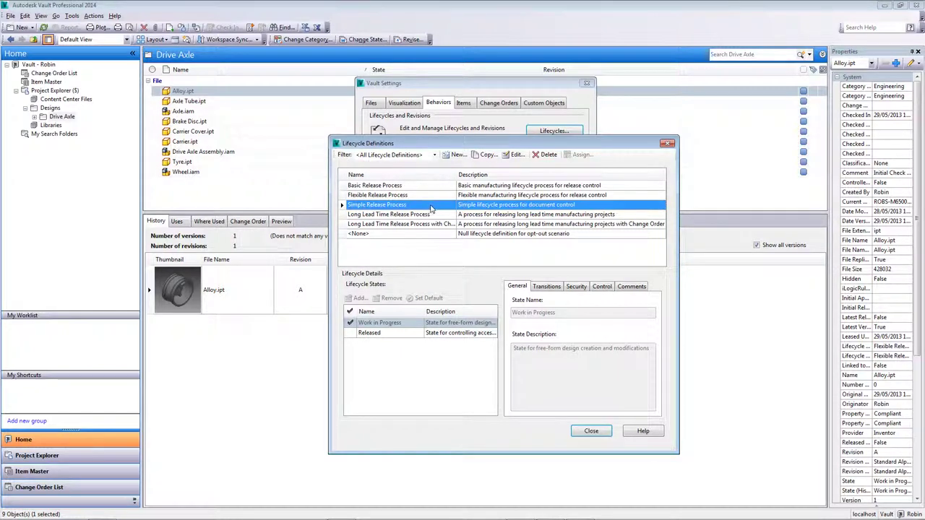
pyautogui.click(383, 196)
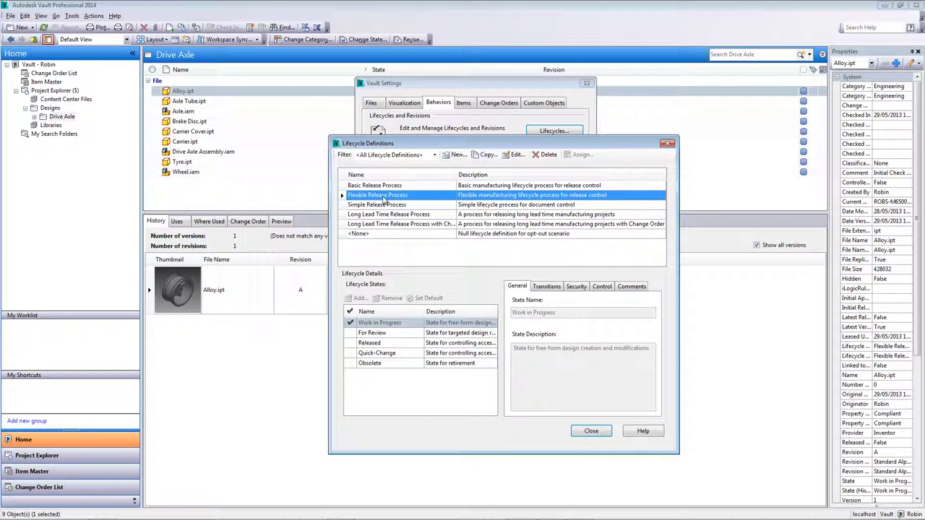
# Step: Examine the transitions, security, control and comments of the Flexible Release Process's Work in Progress state, and leave the Vault Settings
pyautogui.click(383, 323)
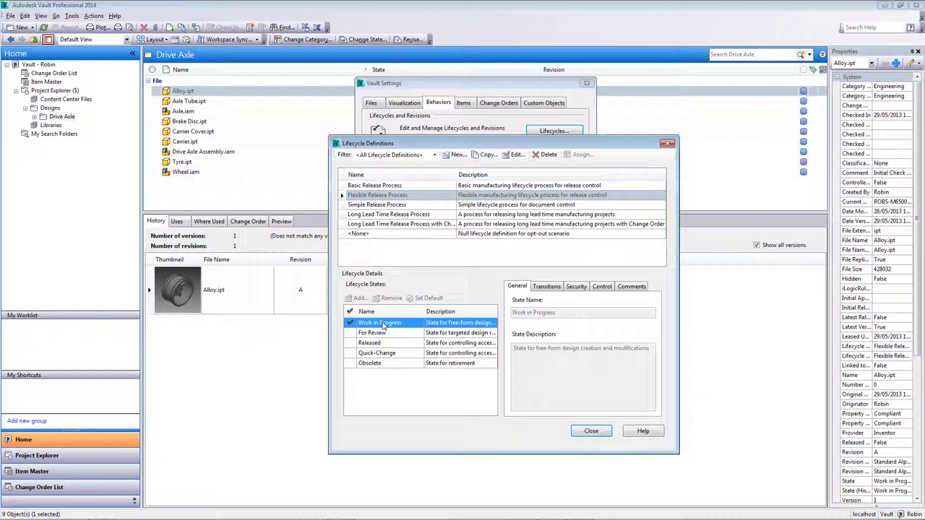
pyautogui.click(551, 288)
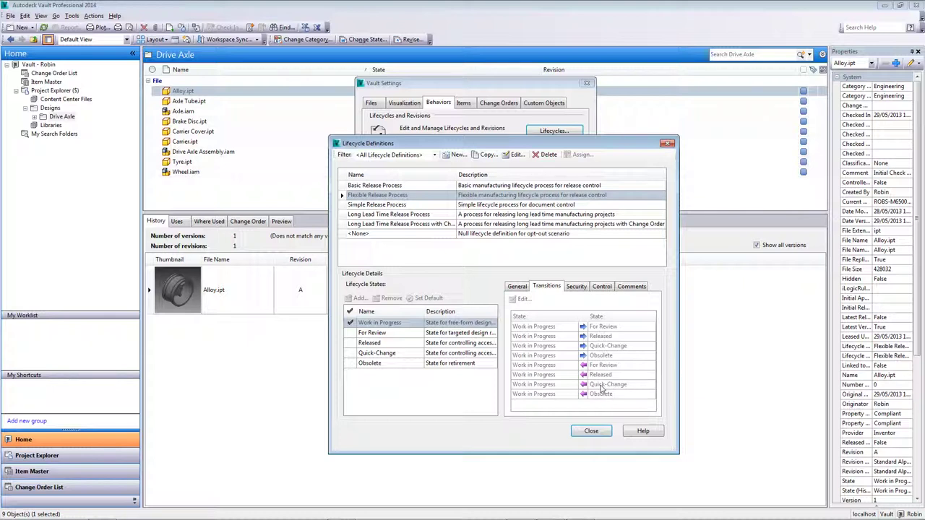
pyautogui.click(577, 287)
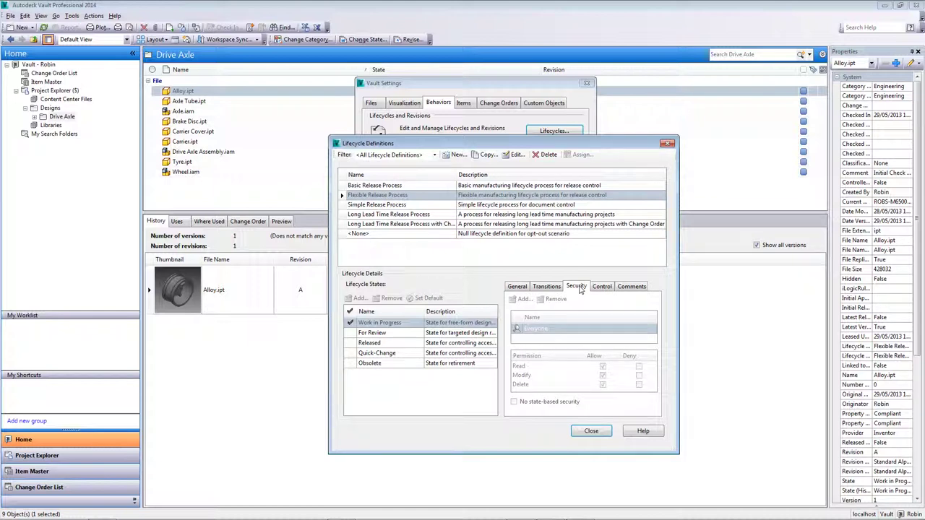
pyautogui.click(602, 287)
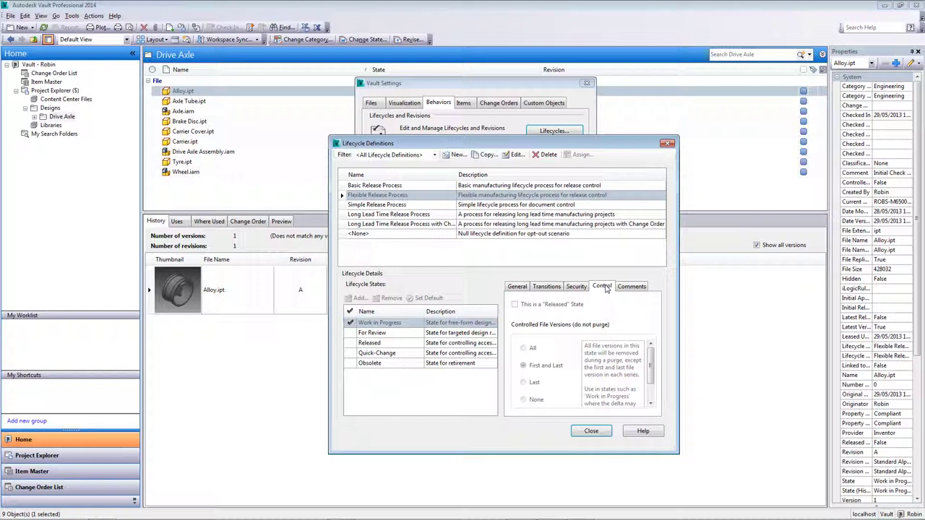
pyautogui.click(630, 287)
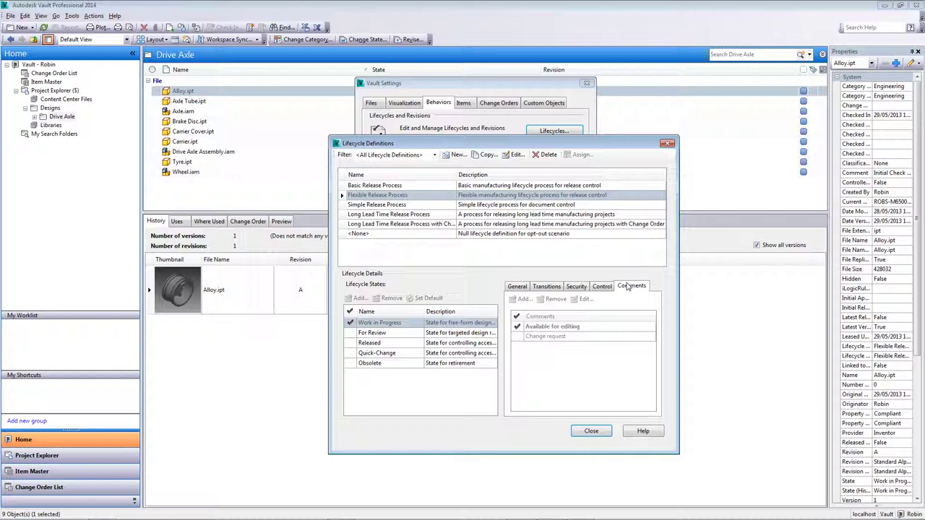
pyautogui.click(594, 431)
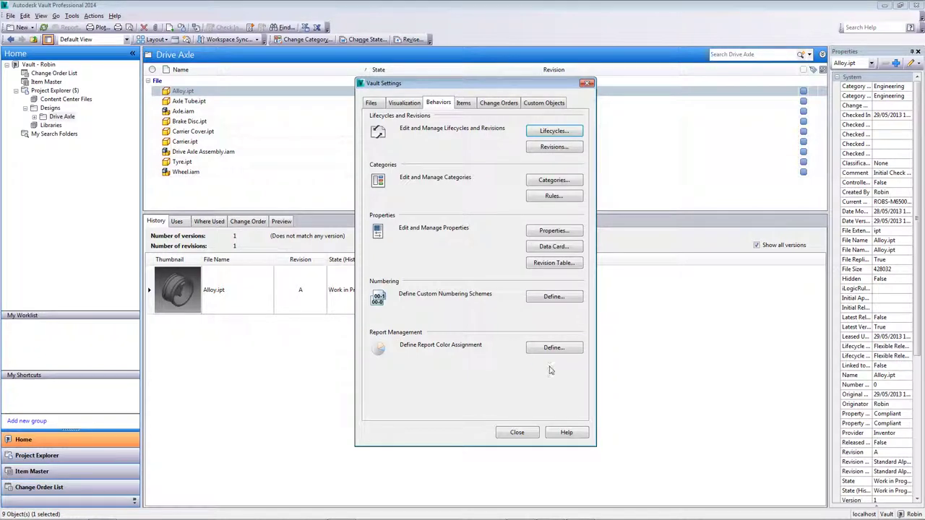
pyautogui.click(511, 435)
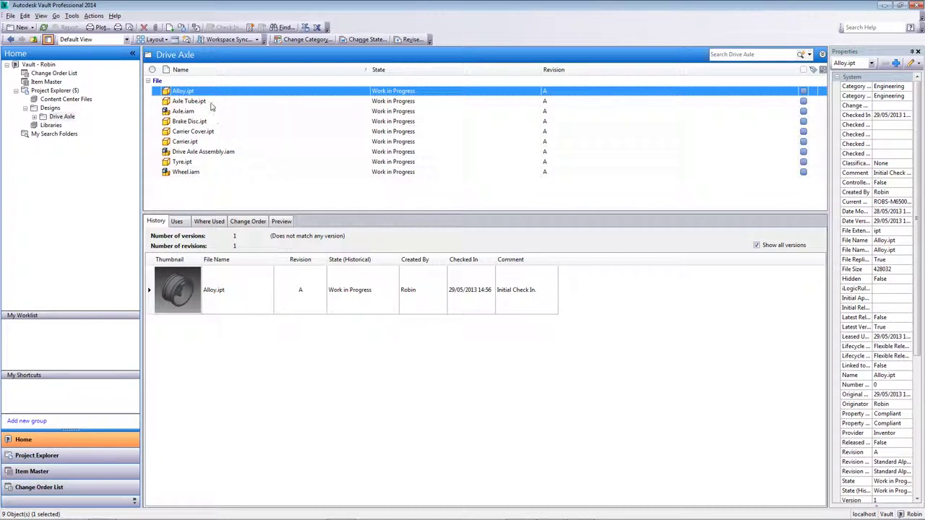
# Step: Check which lifecycle states Alloy.ipt can be changed to under the Flexible Release Process, without changing its state
pyautogui.rightClick(191, 93)
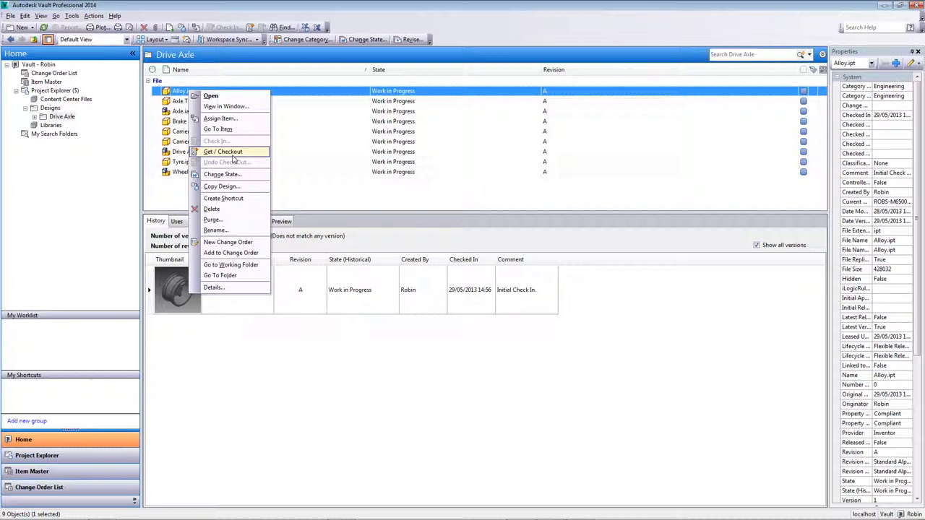
pyautogui.click(235, 174)
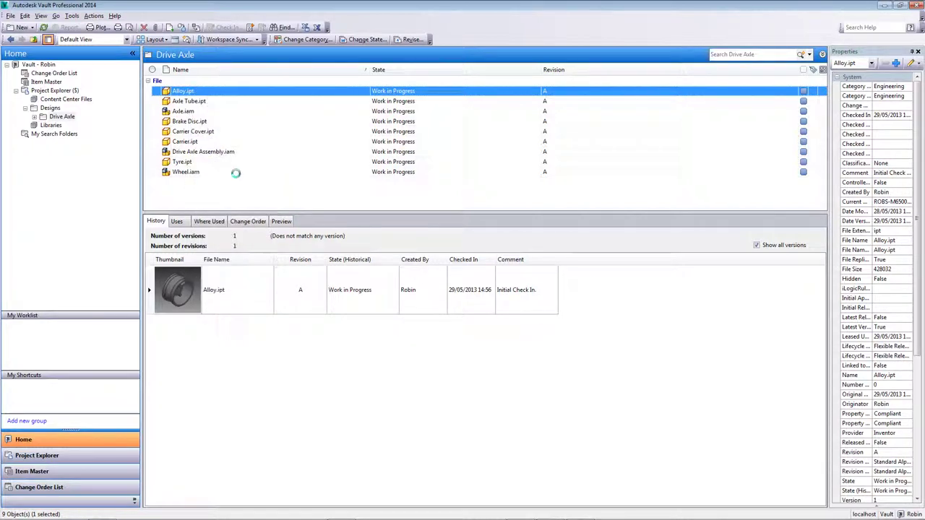
pyautogui.click(357, 110)
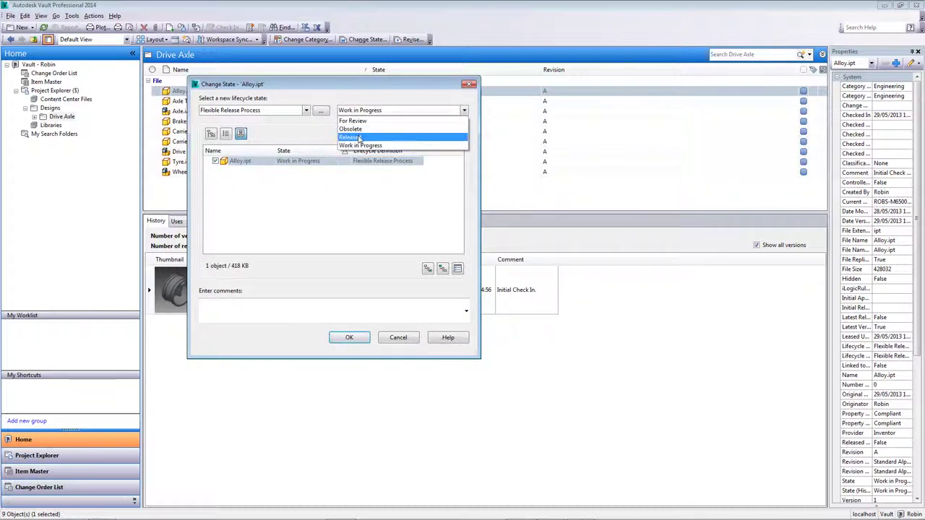
pyautogui.click(390, 341)
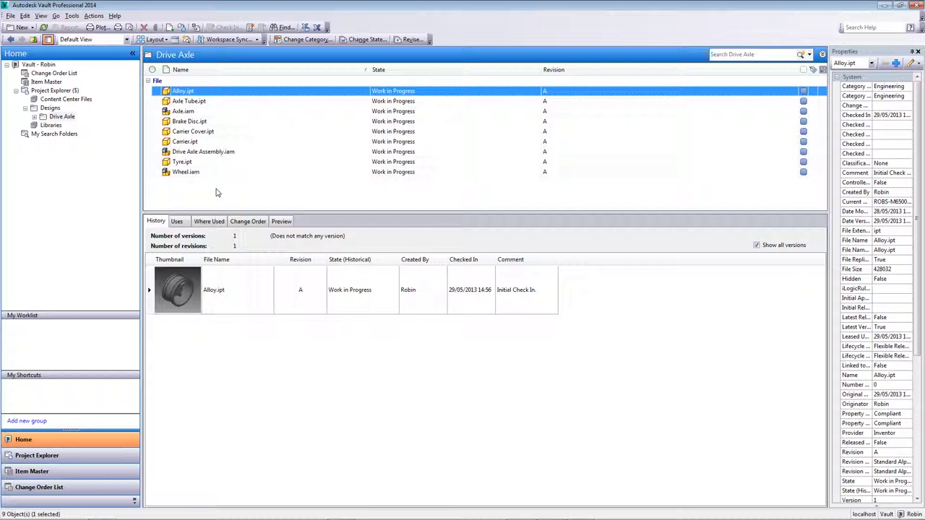
# Step: Open Drive Axle Assembly.iam from the vault in Inventor without checking it out
pyautogui.click(228, 152)
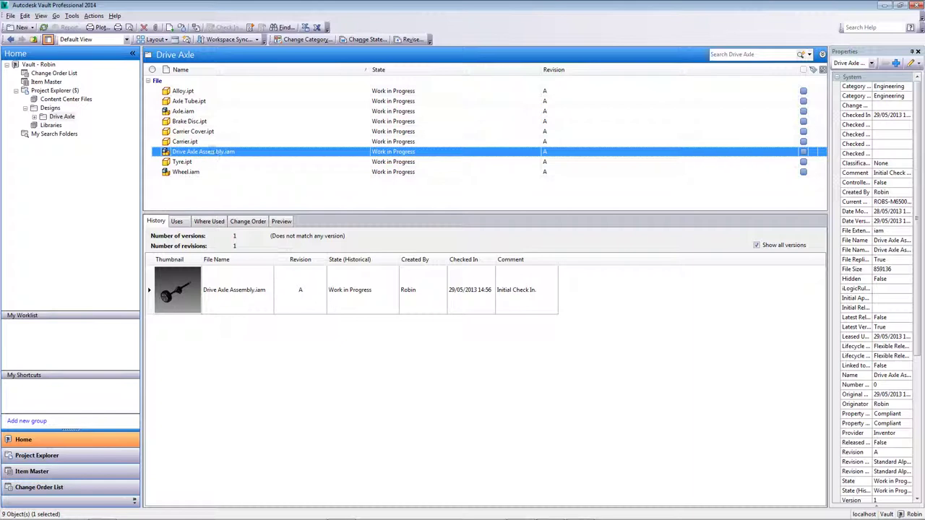
pyautogui.doubleClick(214, 154)
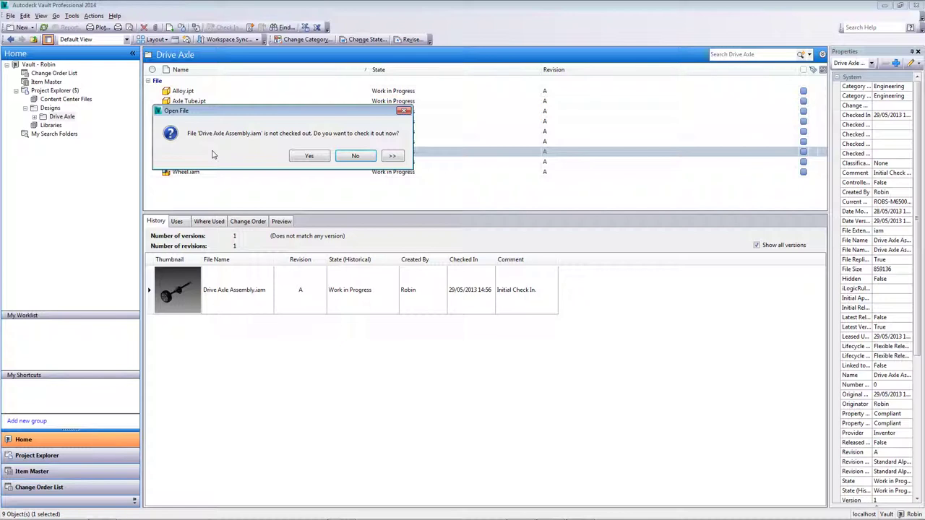
pyautogui.click(354, 155)
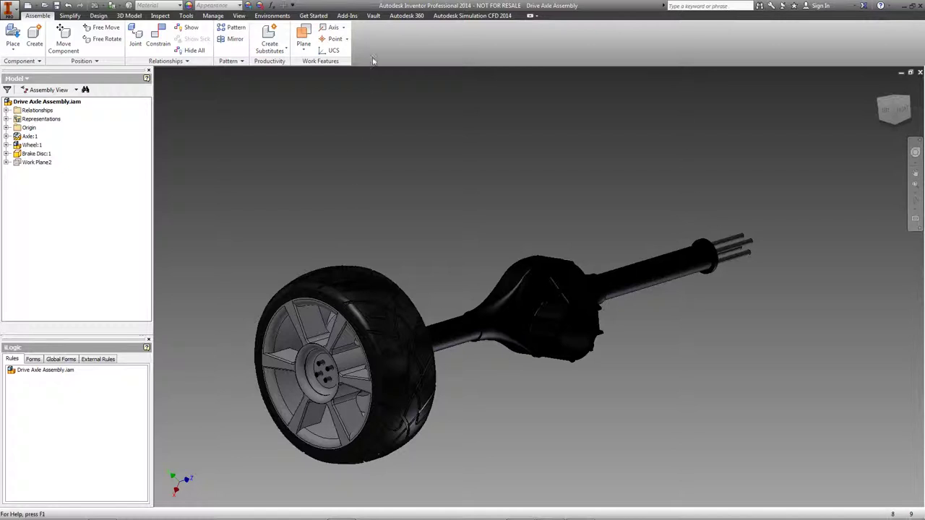
# Step: Start placing a component from Vault into the Drive Axle assembly and search the vault files for "Wheel"
pyautogui.click(373, 15)
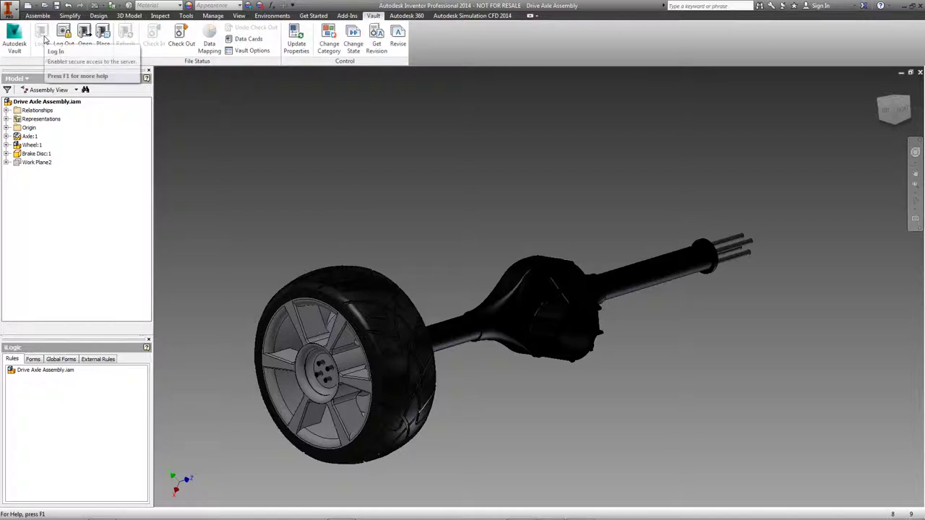
pyautogui.click(40, 16)
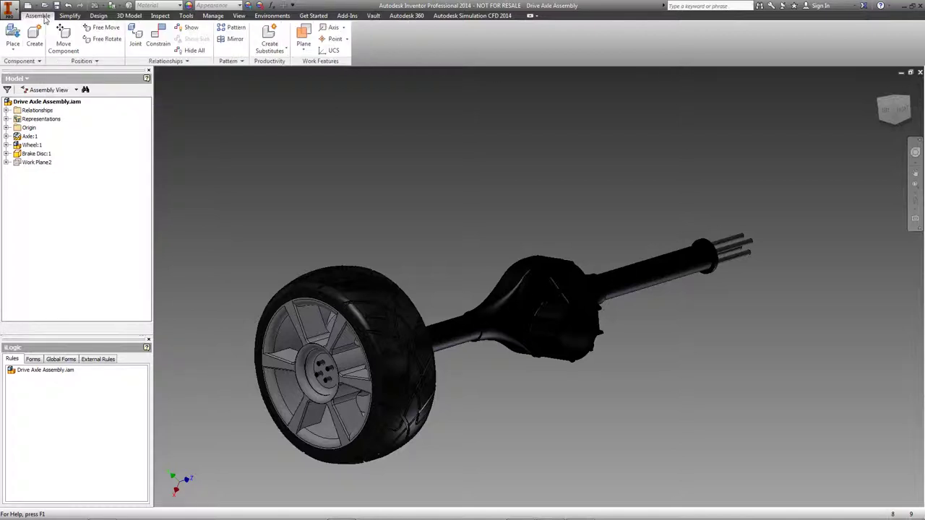
pyautogui.click(13, 50)
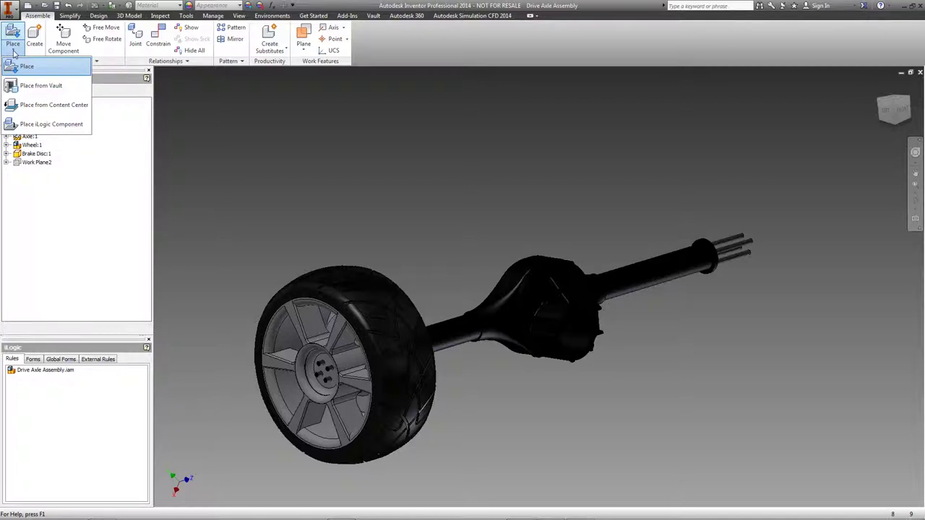
pyautogui.click(26, 84)
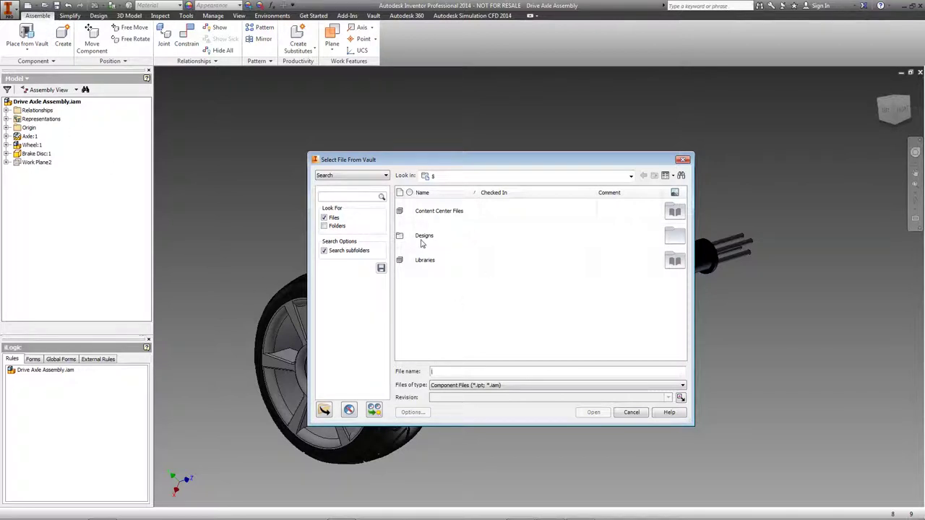
pyautogui.click(354, 197)
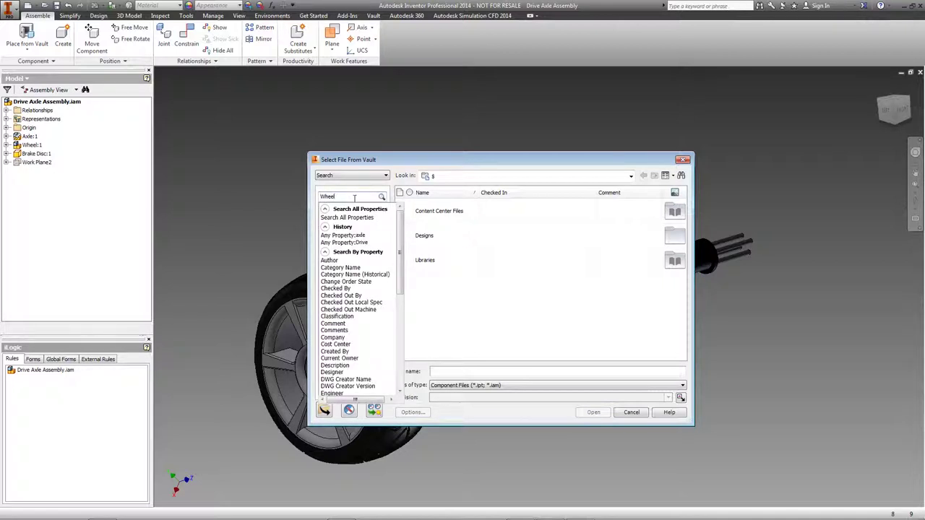
pyautogui.press('Return')
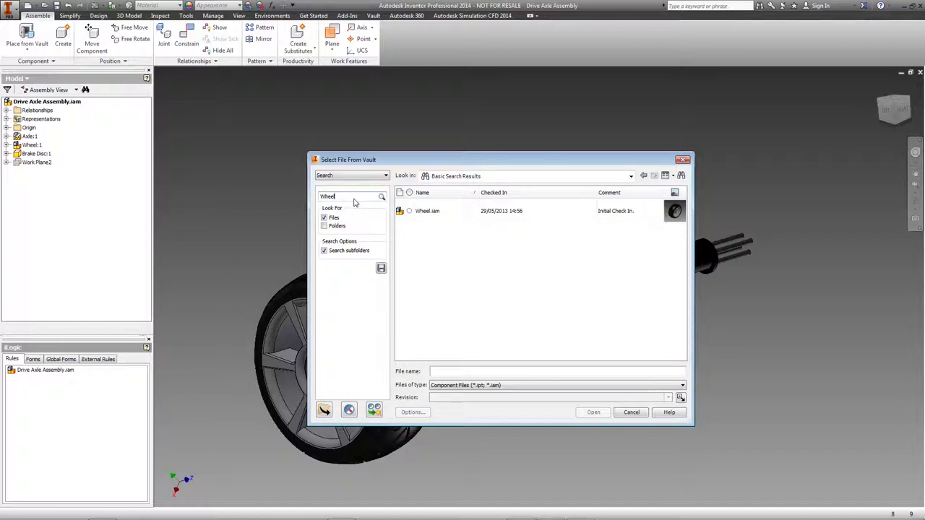
# Step: Choose Wheel.iam and Brake Disc.ipt together from the Drive Axle folder under Designs in the vault as the components to place
pyautogui.click(381, 270)
pyautogui.click(644, 175)
pyautogui.doubleClick(403, 238)
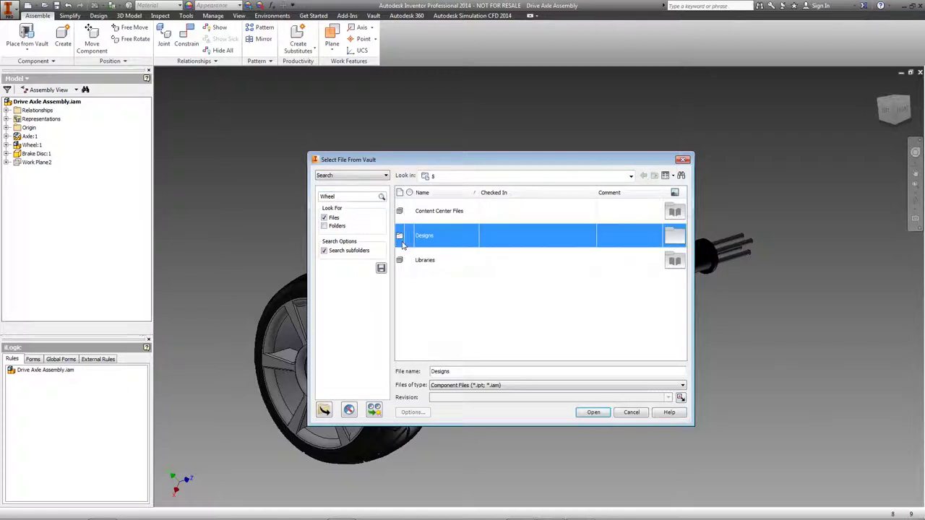
pyautogui.doubleClick(402, 214)
pyautogui.click(402, 214)
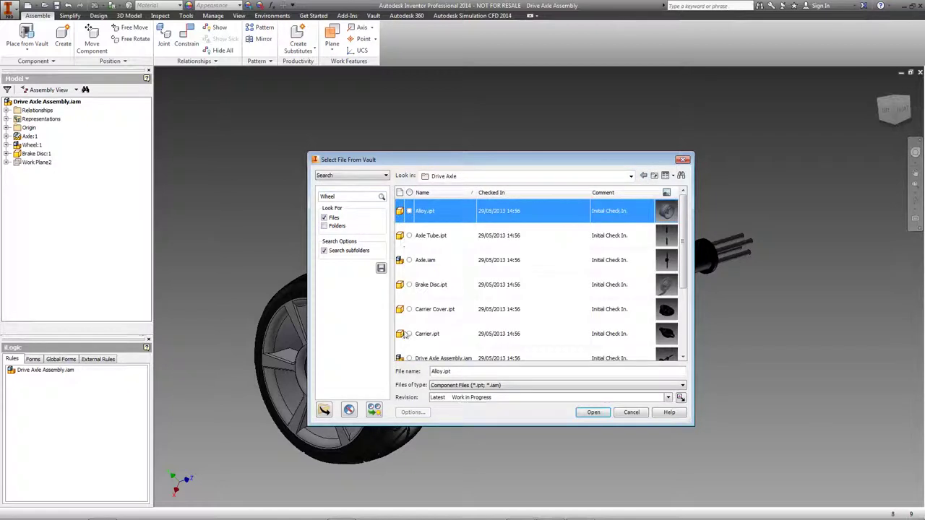
pyautogui.scroll(-1, 442, 256)
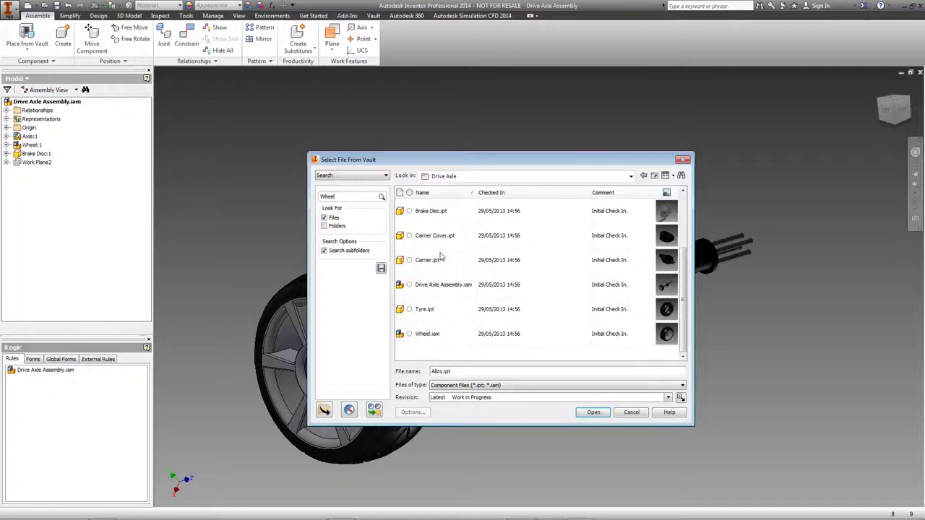
pyautogui.click(427, 336)
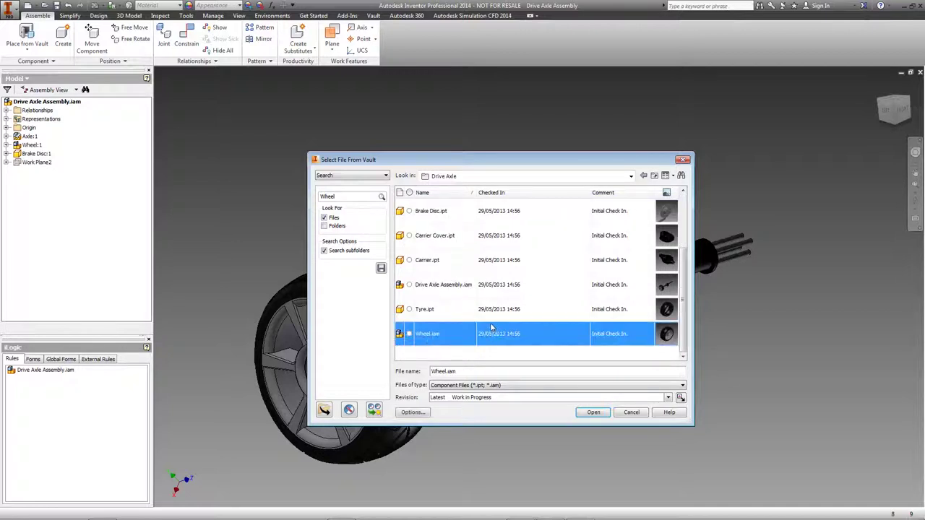
pyautogui.scroll(1, 492, 329)
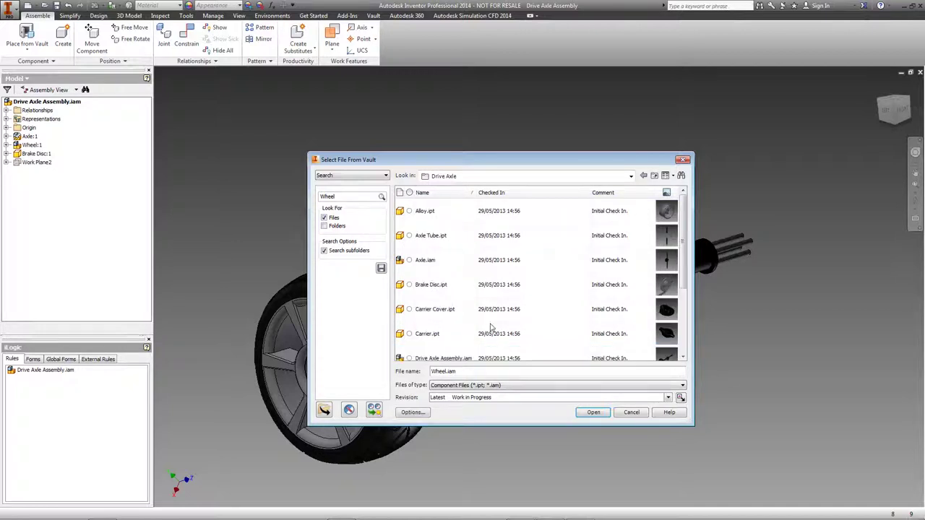
pyautogui.keyDown('ctrl'); pyautogui.click(444, 284); pyautogui.keyUp('ctrl')
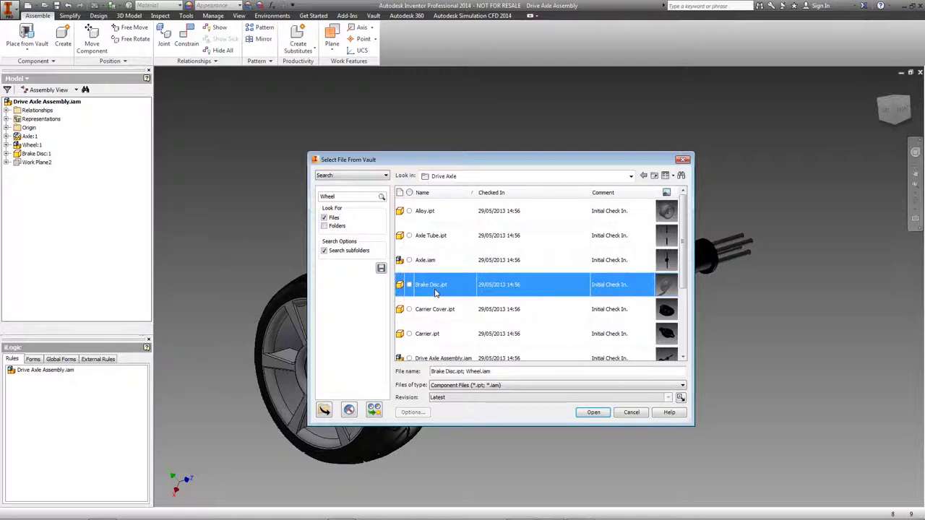
pyautogui.click(593, 413)
# Step: Place one instance of the wheel and brake disc in empty space above the axle, checking out Drive Axle Assembly.iam, and finish placing
pyautogui.press('F2')
pyautogui.scroll(-2, 542, 234)
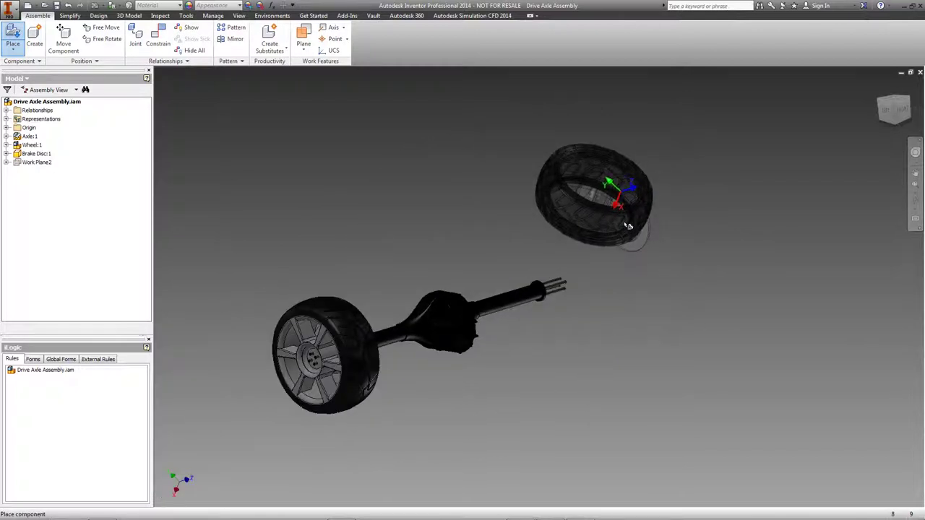
pyautogui.click(613, 190)
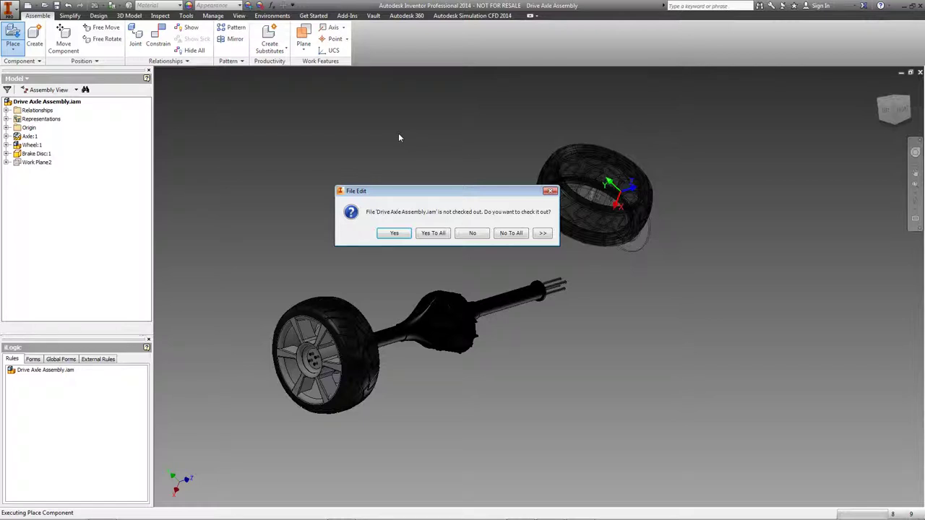
pyautogui.click(402, 235)
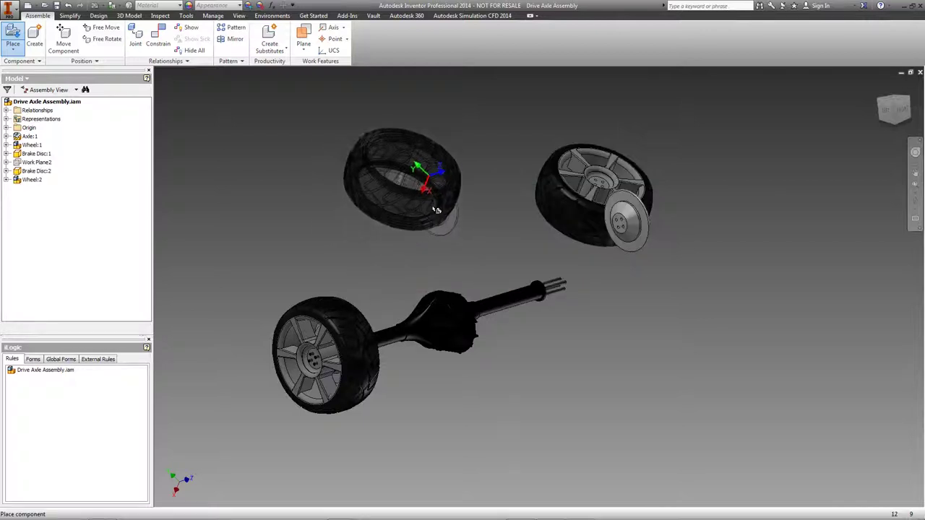
pyautogui.rightClick(467, 189)
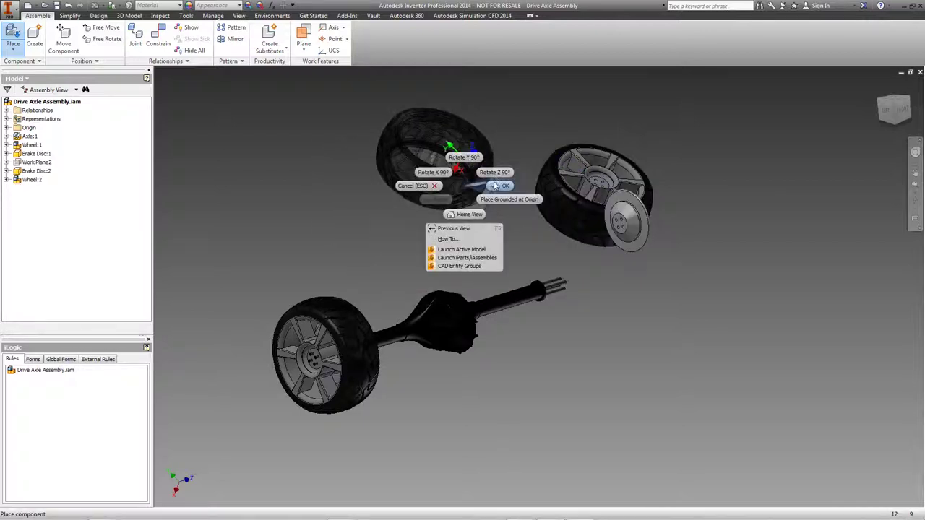
pyautogui.click(500, 186)
# Step: Separate the newly placed wheel and brake disc by moving each to its own clear spot near the axle
pyautogui.moveTo(539, 181); pyautogui.dragTo(528, 171)
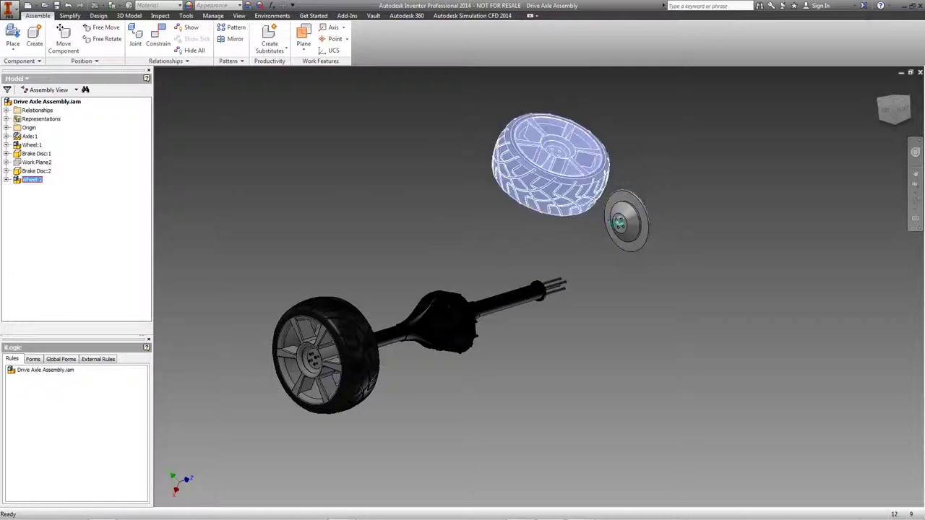
pyautogui.moveTo(626, 225); pyautogui.dragTo(614, 274)
pyautogui.click(664, 239)
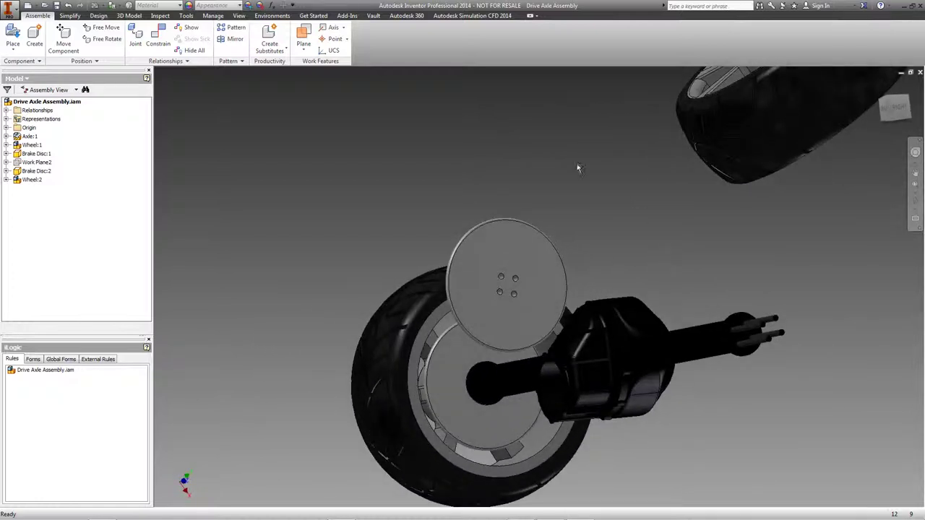
# Step: Mate the axis of one bolt hole in the new brake disc with a stud on the axle's free end, at 0 mm offset
pyautogui.click(157, 37)
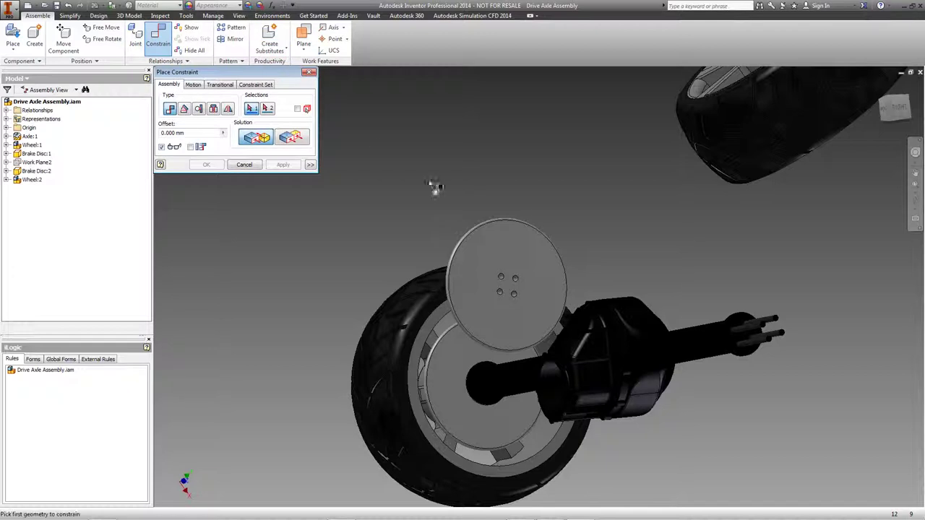
pyautogui.scroll(2, 512, 273)
pyautogui.scroll(2, 515, 272)
pyautogui.click(515, 272)
pyautogui.scroll(-4, 514, 271)
pyautogui.moveTo(588, 285); pyautogui.dragTo(491, 217, button='middle')
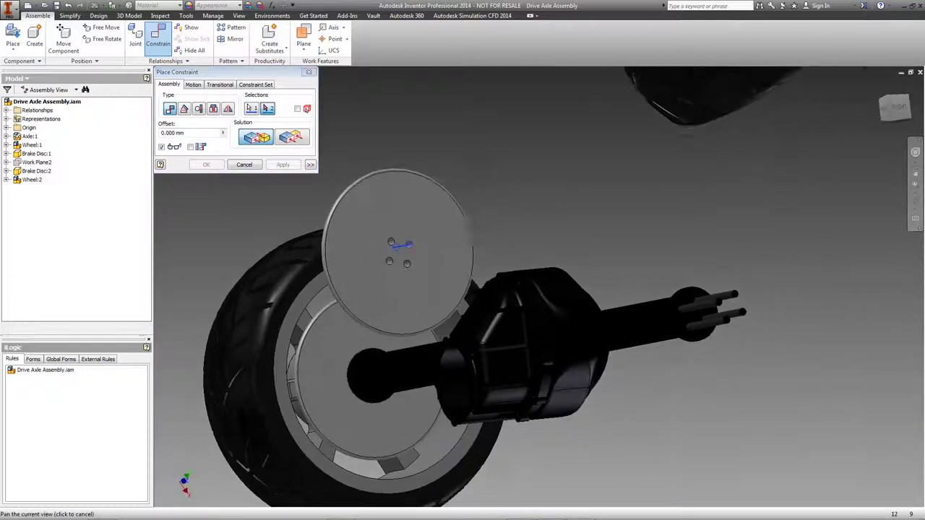
pyautogui.click(715, 296)
pyautogui.click(717, 295)
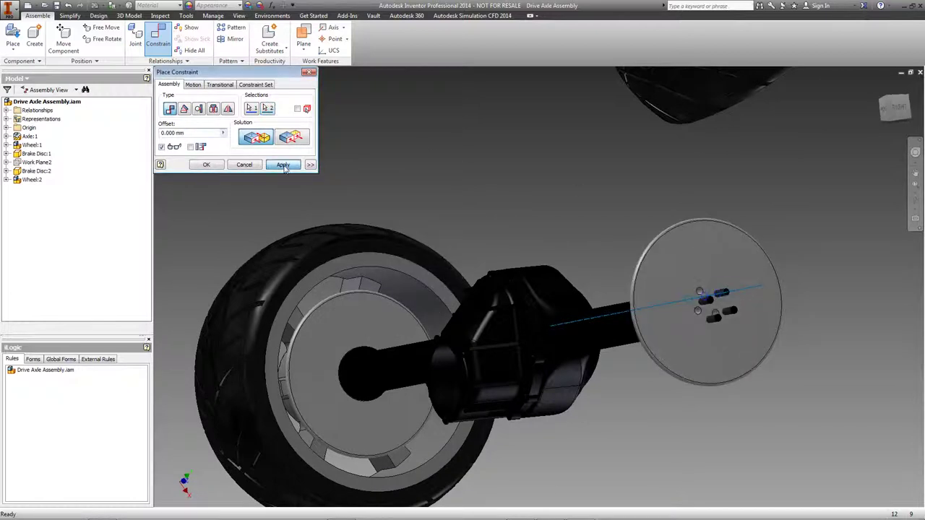
pyautogui.click(284, 165)
# Step: Mate a second bolt hole axis of the new brake disc with its matching axle stud at 0 mm offset
pyautogui.scroll(5, 738, 333)
pyautogui.click(620, 271)
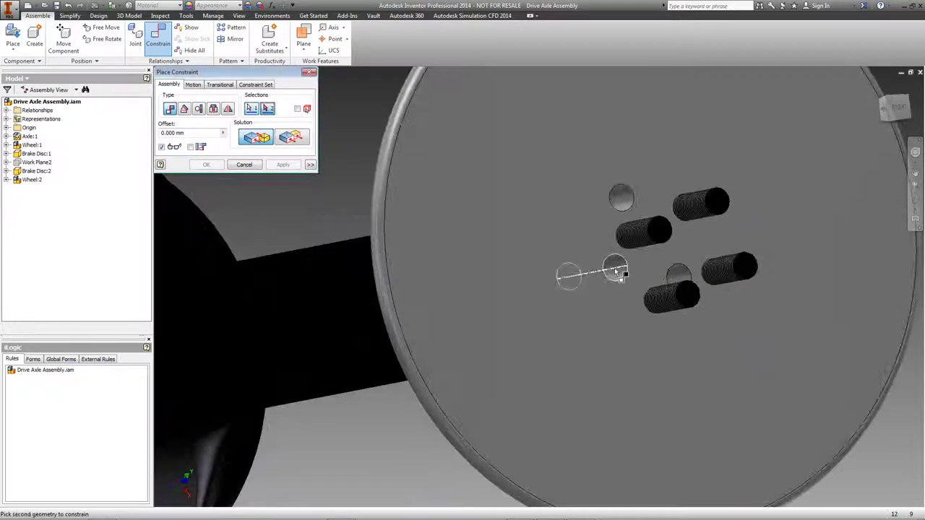
pyautogui.click(667, 301)
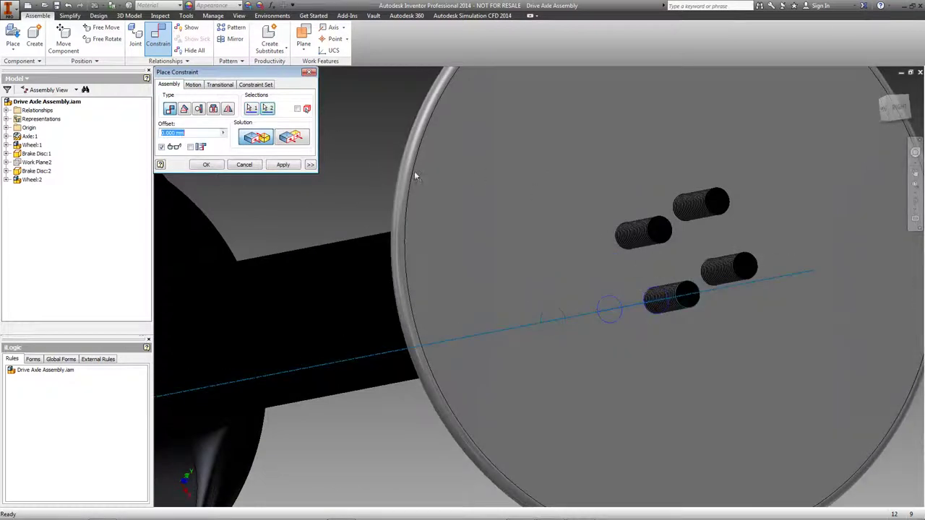
pyautogui.click(293, 166)
# Step: Mate the brake disc's flat back face to the axle's end flange face at 0 mm offset and finish constraining
pyautogui.click(507, 178)
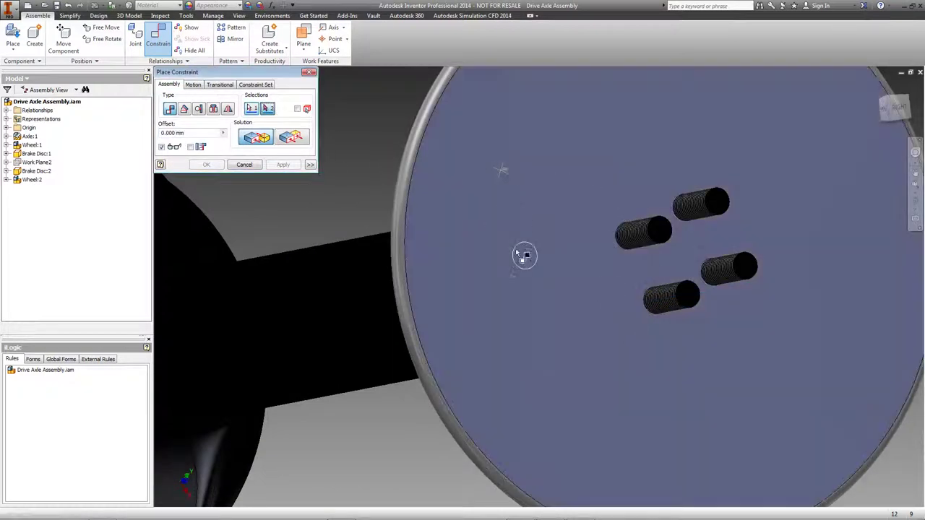
pyautogui.keyDown('shift'); pyautogui.moveTo(510, 285); pyautogui.dragTo(554, 359, button='middle'); pyautogui.keyUp('shift')
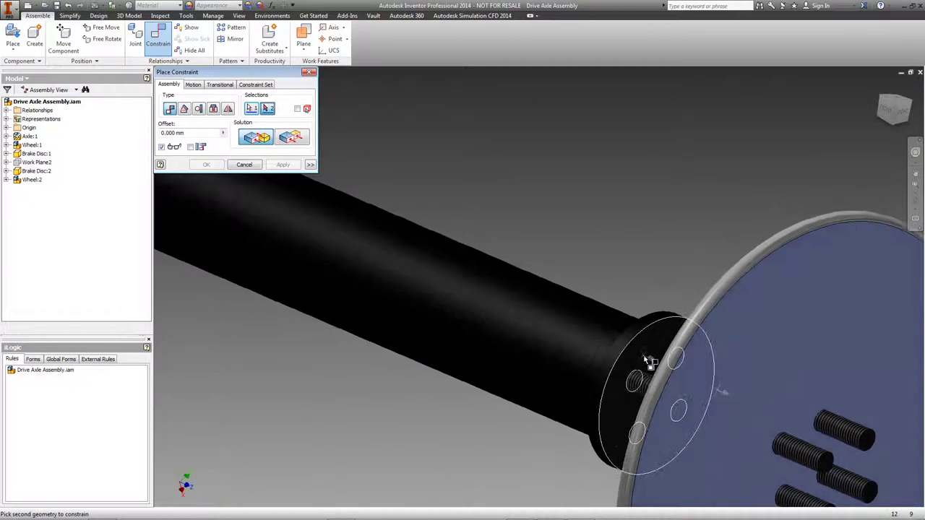
pyautogui.click(640, 353)
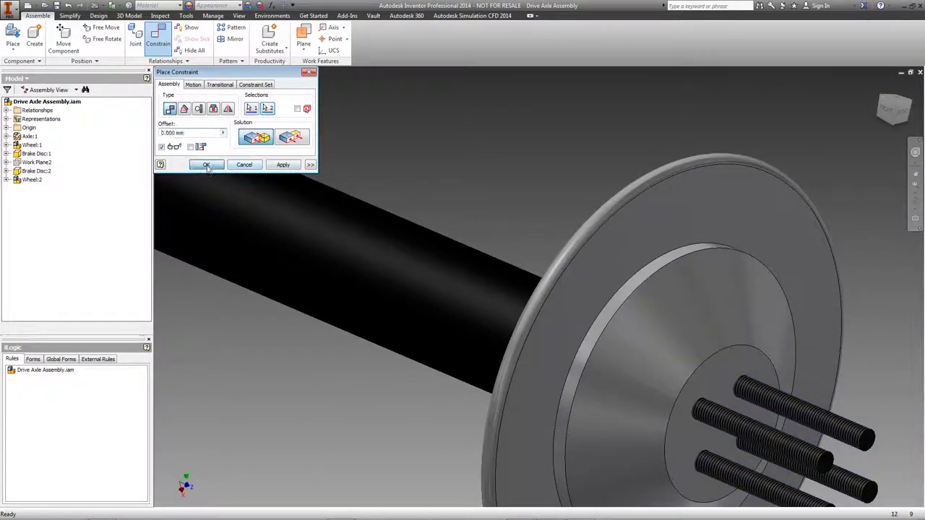
pyautogui.click(206, 166)
# Step: Mate the axis of one bolt hole in the new wheel with a stud protruding through the brake disc, at 0 mm offset
pyautogui.scroll(5, 470, 321)
pyautogui.click(685, 146)
pyautogui.keyDown('shift'); pyautogui.moveTo(685, 147); pyautogui.dragTo(734, 263, button='middle'); pyautogui.keyUp('shift')
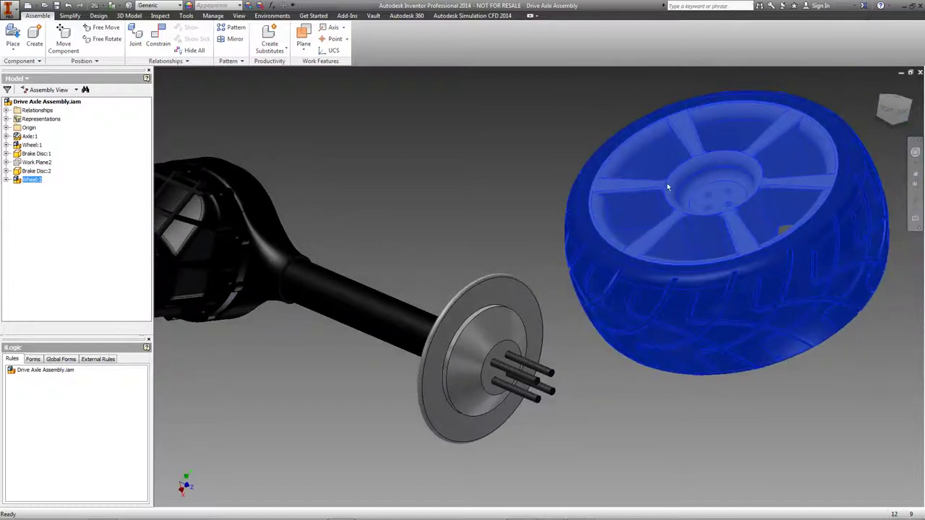
pyautogui.click(536, 153)
pyautogui.click(157, 37)
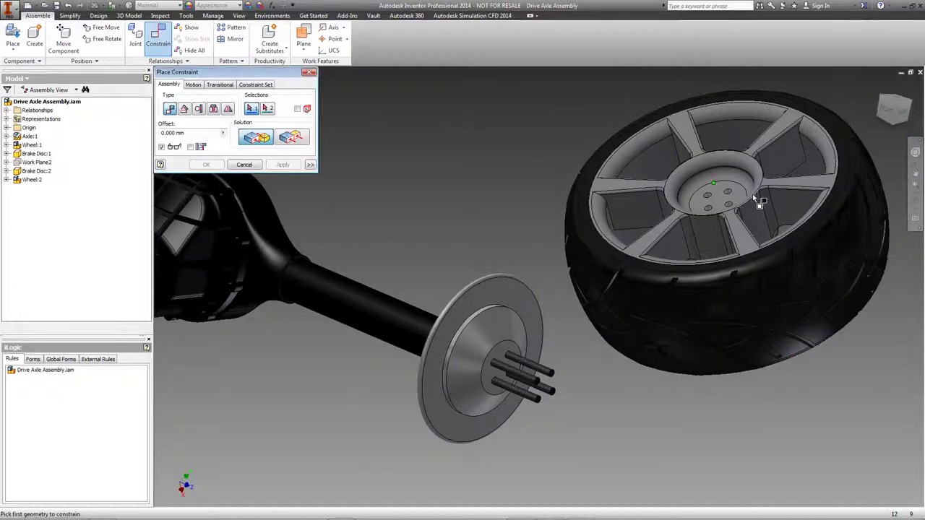
pyautogui.scroll(-5, 753, 194)
pyautogui.click(682, 183)
pyautogui.scroll(6, 682, 183)
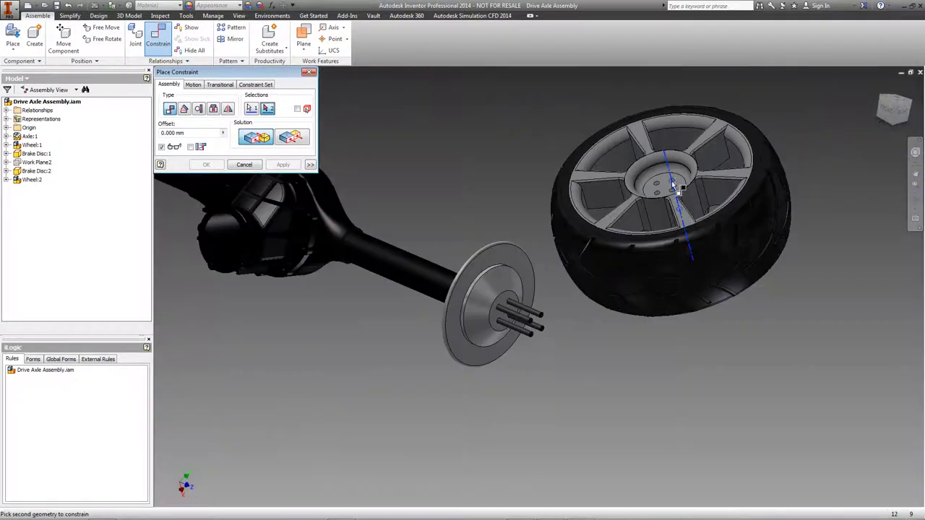
pyautogui.scroll(-3, 512, 353)
pyautogui.click(514, 354)
pyautogui.click(284, 167)
# Step: Mate a second bolt hole axis of the new wheel with its matching stud at 0 mm offset and close the constraint dialog
pyautogui.click(494, 318)
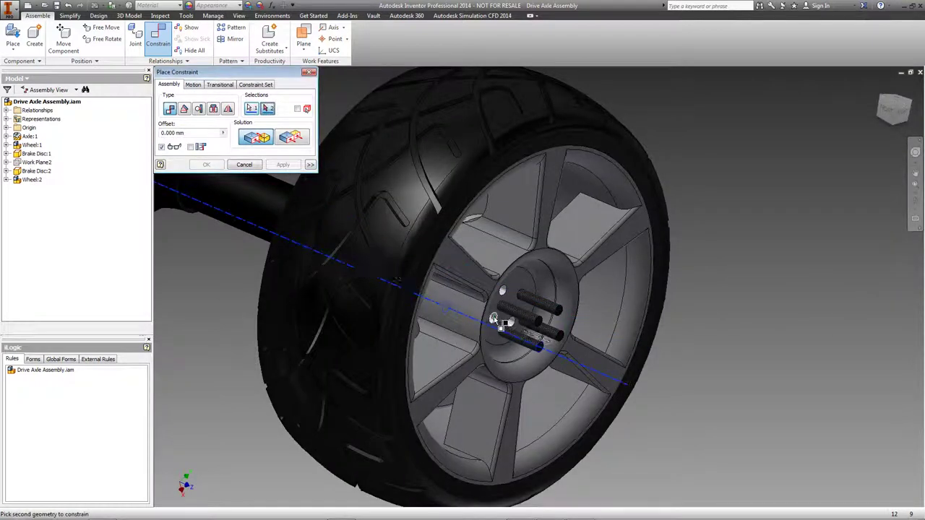
pyautogui.click(396, 282)
pyautogui.click(282, 164)
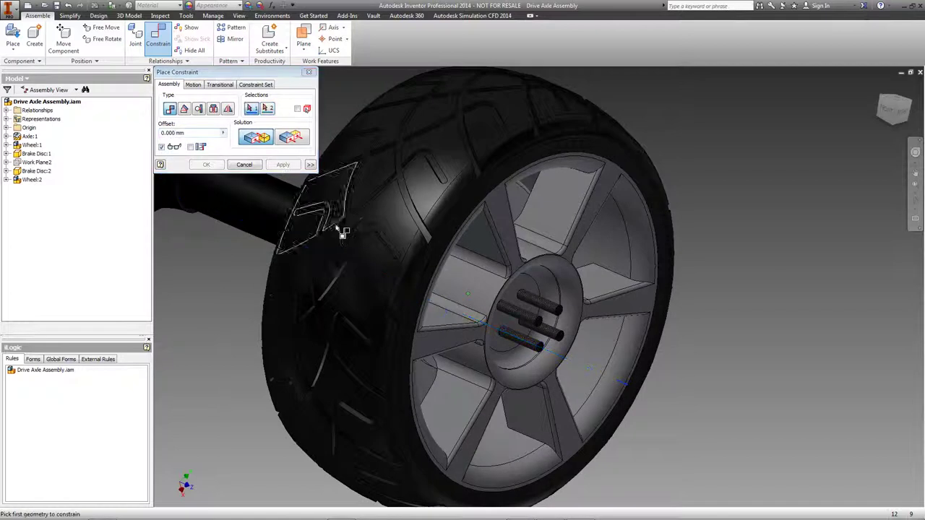
pyautogui.click(244, 165)
# Step: Slide the new wheel outward along the studs and mate its inner mounting face against the brake disc at 0 mm offset
pyautogui.moveTo(386, 249); pyautogui.dragTo(463, 289)
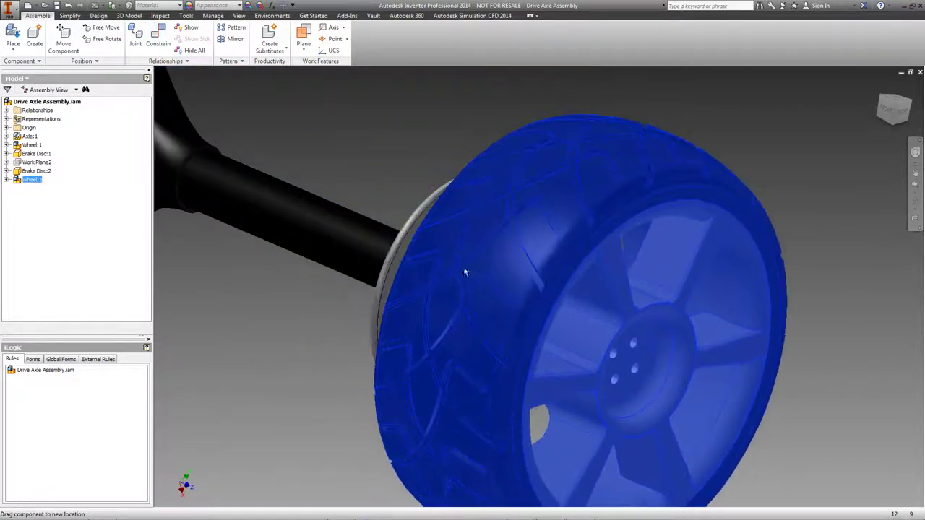
pyautogui.press('c')
pyautogui.press('F6')
pyautogui.keyDown('shift'); pyautogui.moveTo(419, 215); pyautogui.dragTo(390, 300, button='middle'); pyautogui.keyUp('shift')
pyautogui.click(793, 219)
pyautogui.click(390, 303)
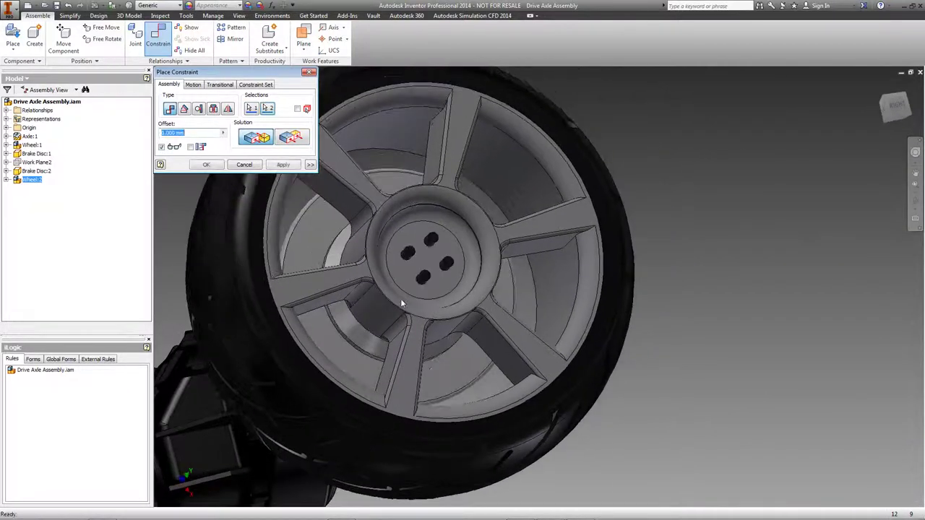
pyautogui.click(206, 165)
pyautogui.keyDown('shift'); pyautogui.moveTo(206, 165); pyautogui.dragTo(325, 370, button='middle'); pyautogui.keyUp('shift')
pyautogui.press('F6')
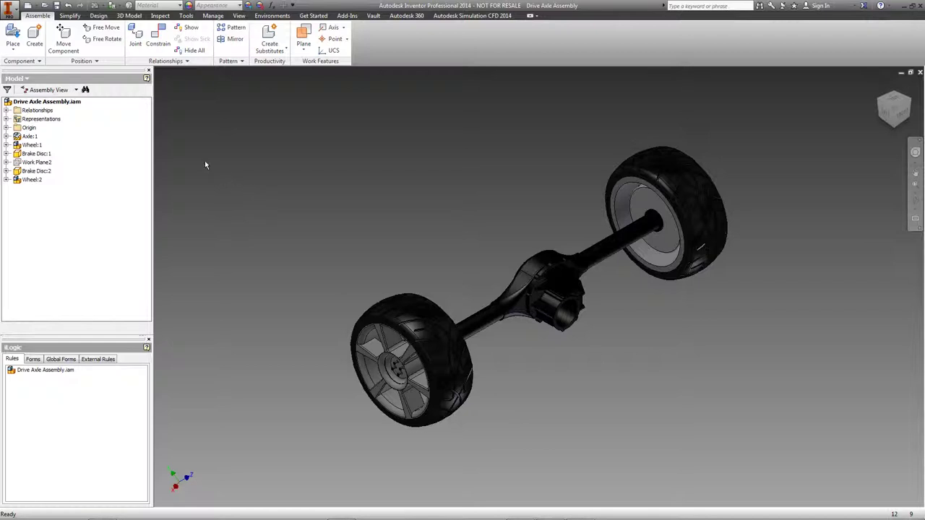
# Step: Start placing a part from Content Center, showing the hex nuts under Fasteners filtered to the ISO standard
pyautogui.click(13, 50)
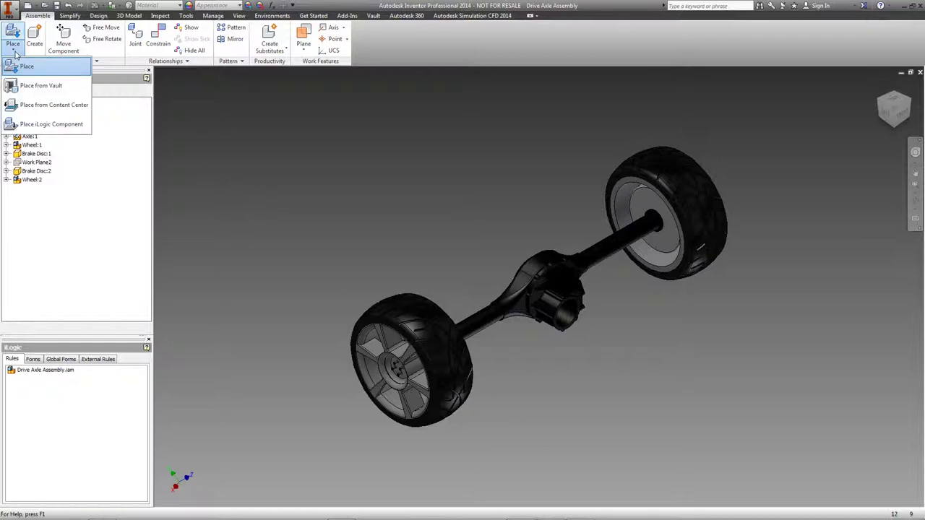
pyautogui.click(43, 104)
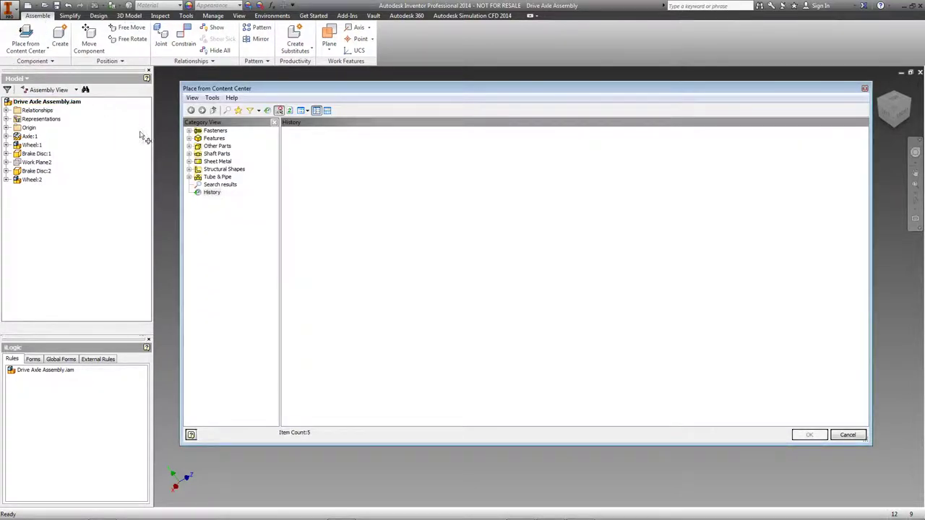
pyautogui.click(188, 131)
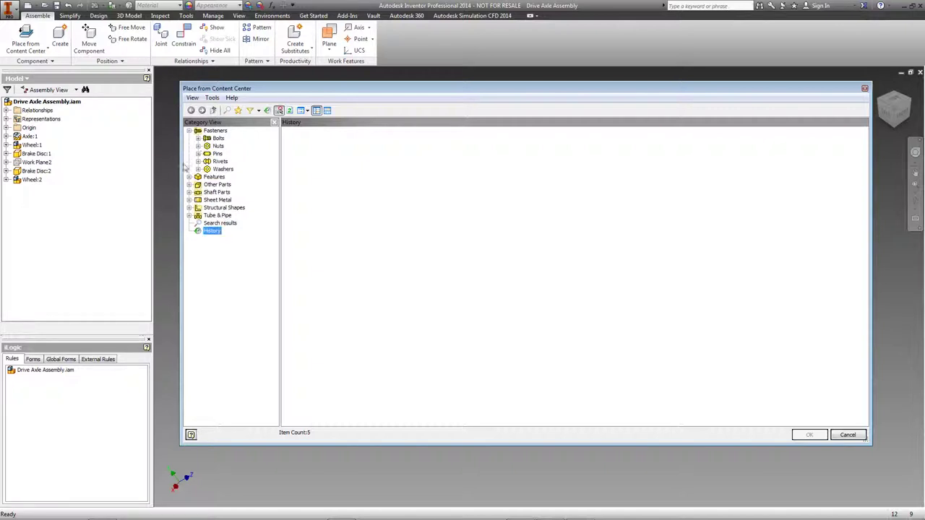
pyautogui.click(198, 146)
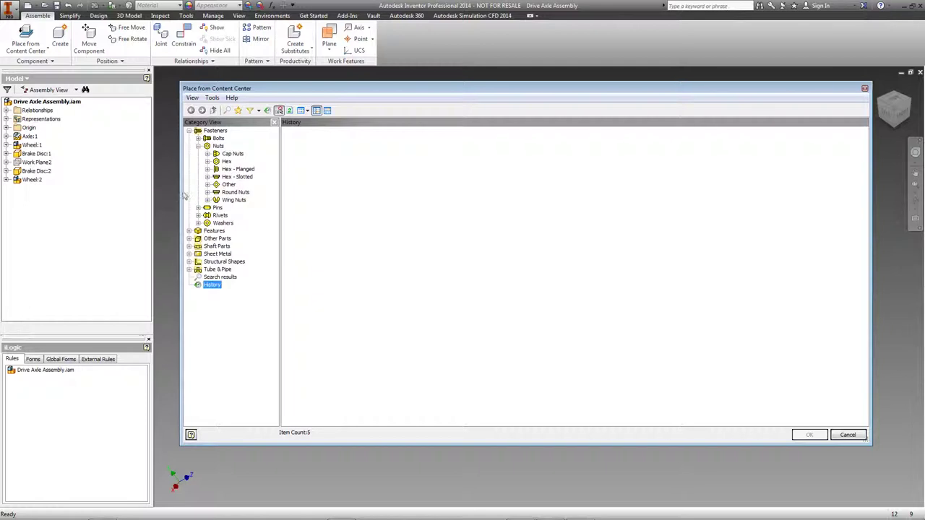
pyautogui.click(223, 161)
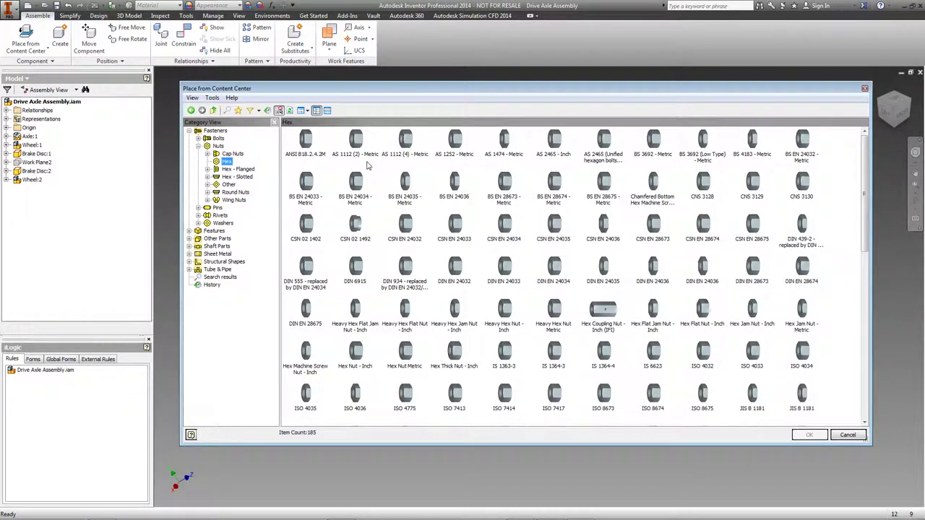
pyautogui.click(258, 111)
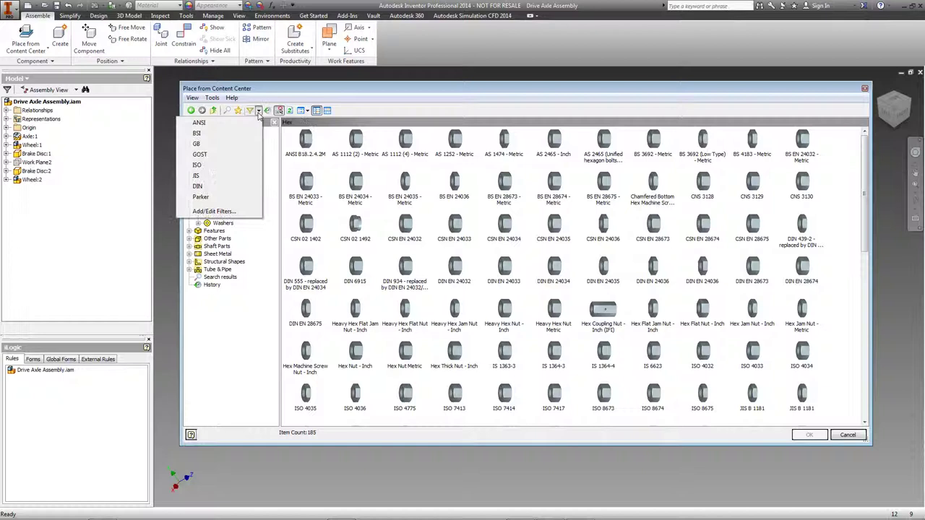
pyautogui.click(196, 165)
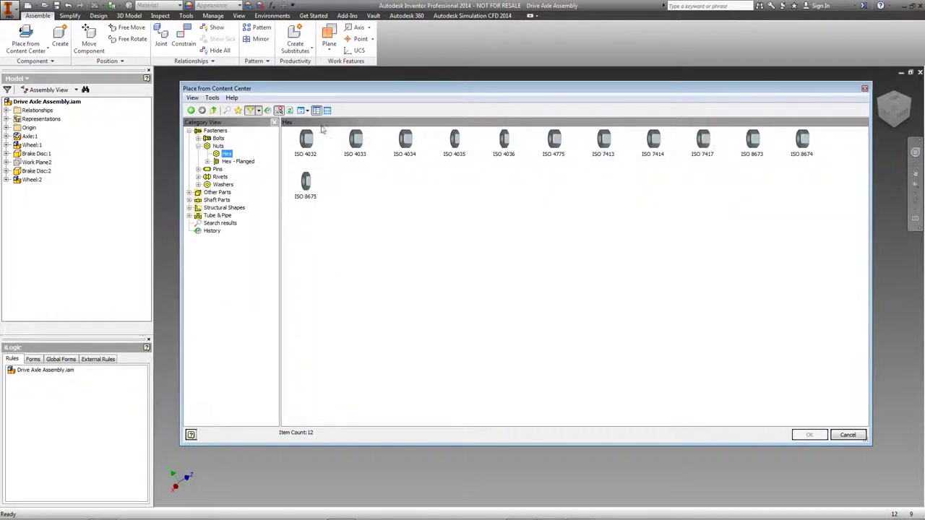
# Step: Place an ISO 4032 M14 hex nut on the first wheel stud, seated against the wheel's hub face
pyautogui.click(306, 140)
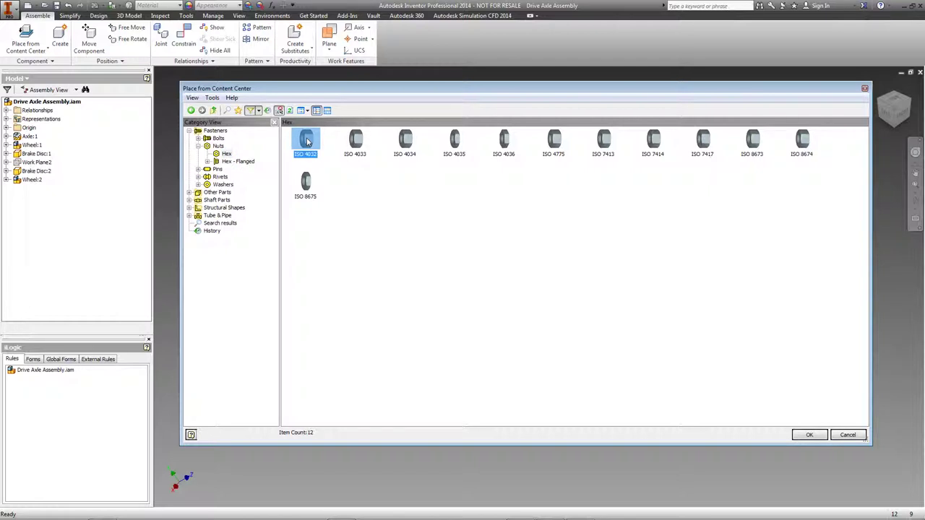
pyautogui.doubleClick(307, 140)
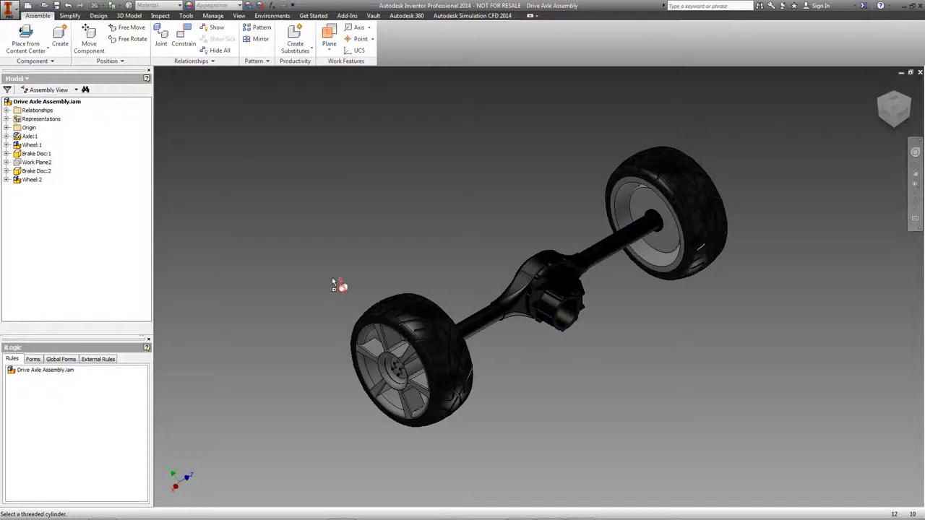
pyautogui.scroll(-2, 365, 370)
pyautogui.scroll(8, 370, 373)
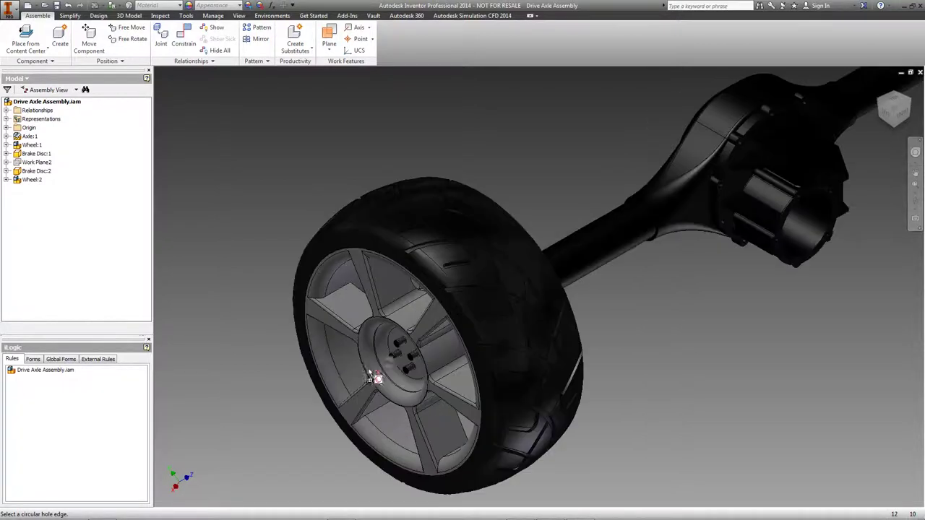
pyautogui.scroll(5, 369, 369)
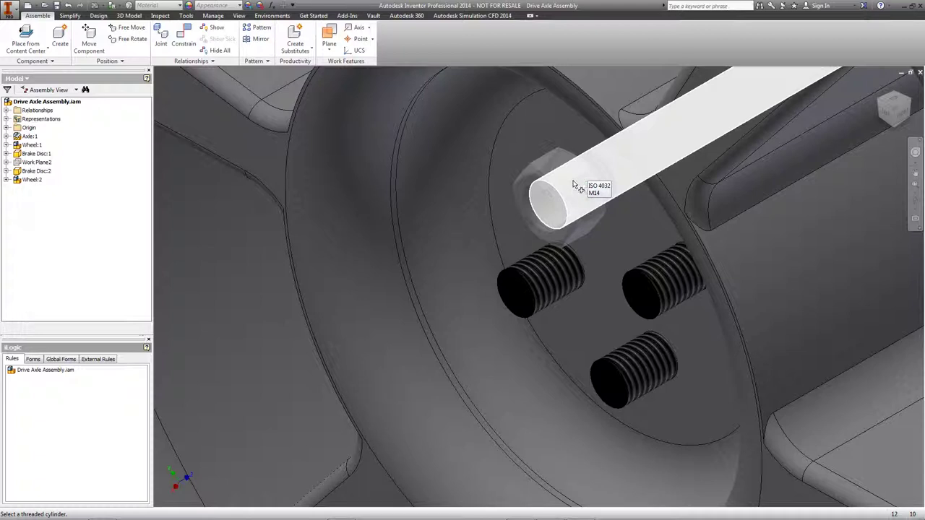
pyautogui.click(574, 185)
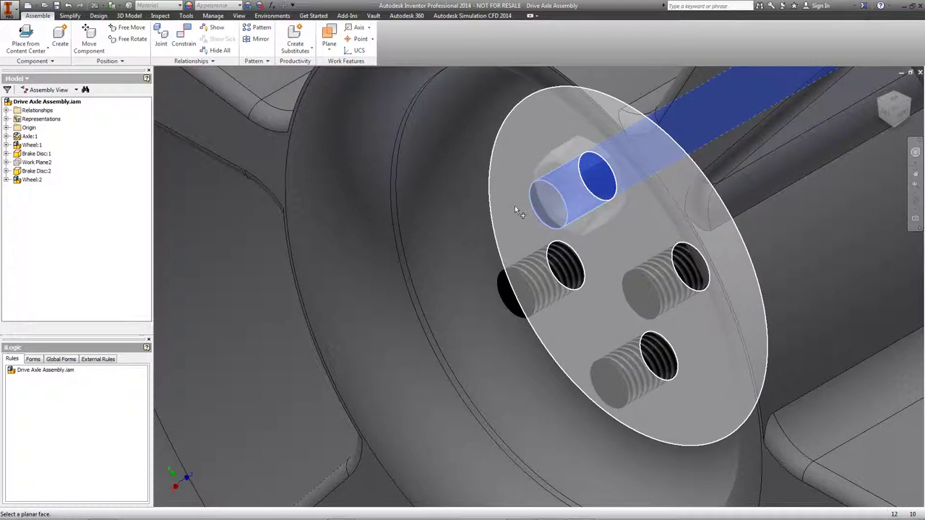
pyautogui.click(568, 126)
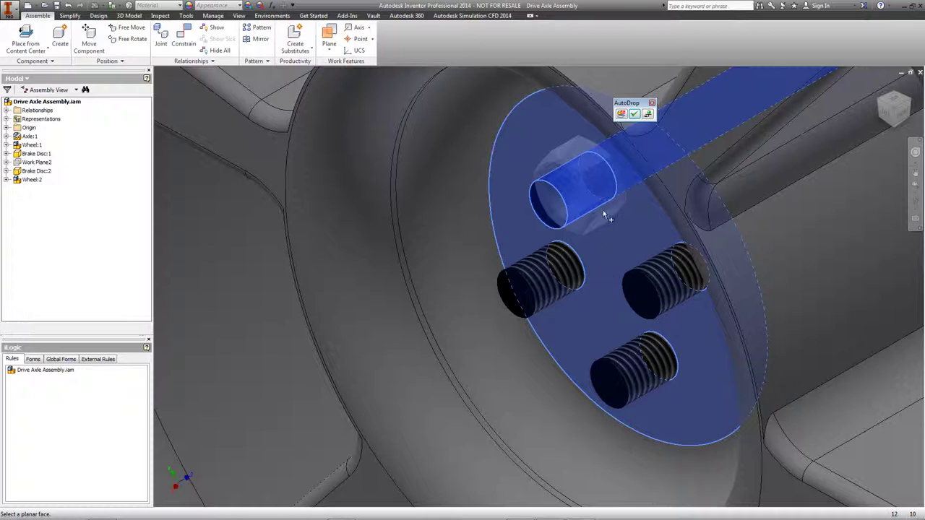
pyautogui.click(634, 113)
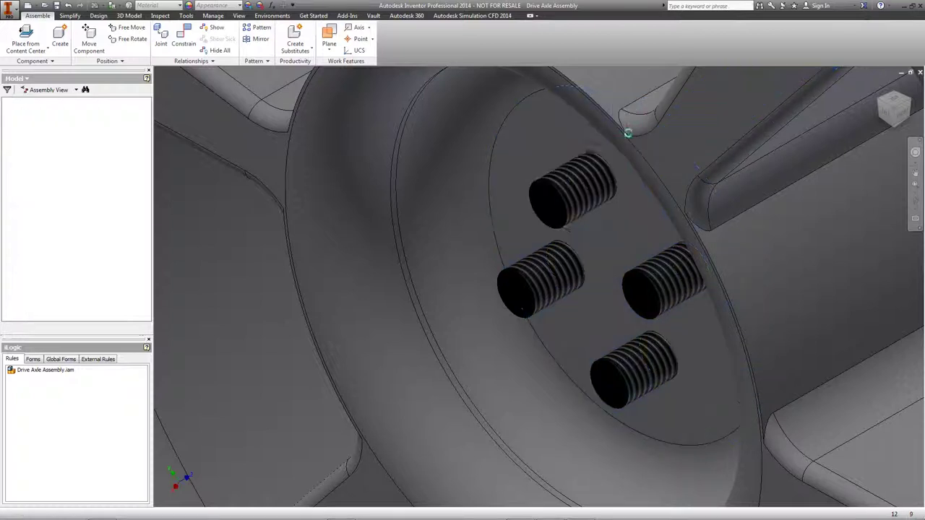
# Step: Place three more ISO 4032 M14 nuts on the remaining studs of the same wheel and finish placing
pyautogui.click(650, 219)
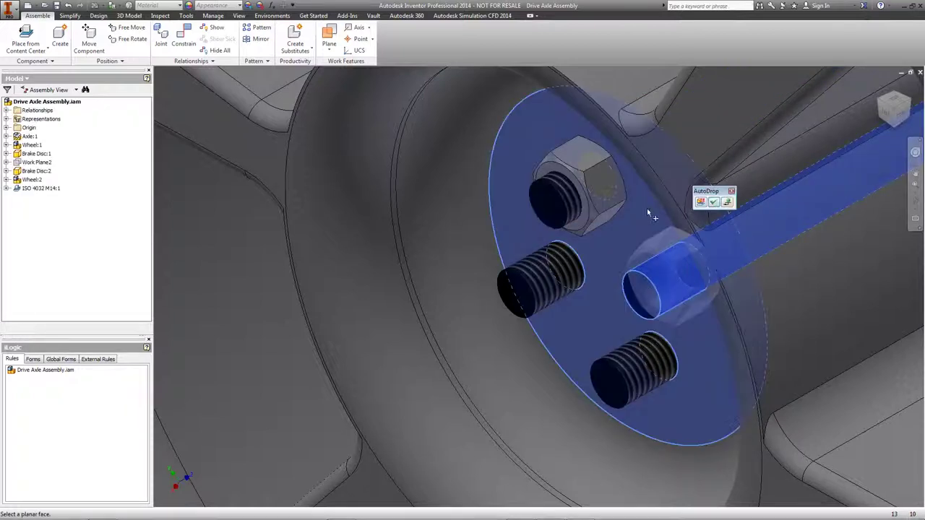
pyautogui.click(714, 201)
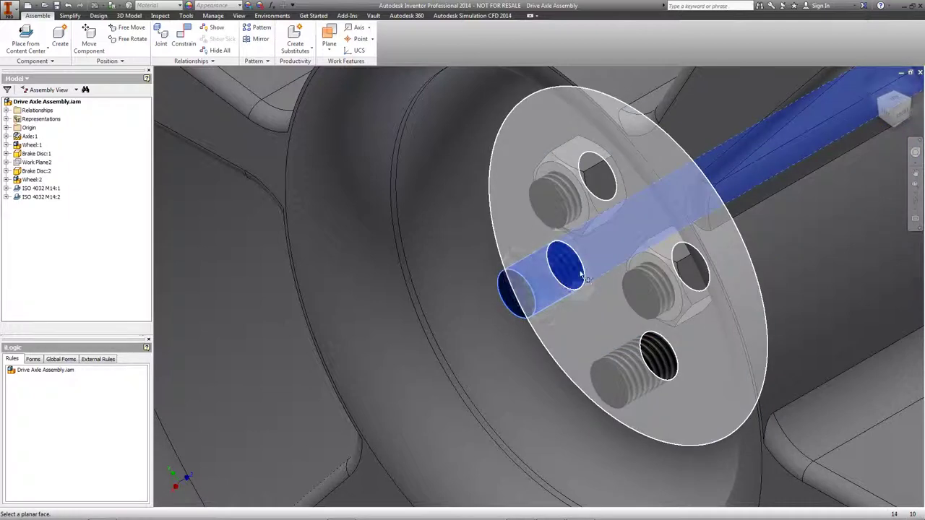
pyautogui.click(566, 286)
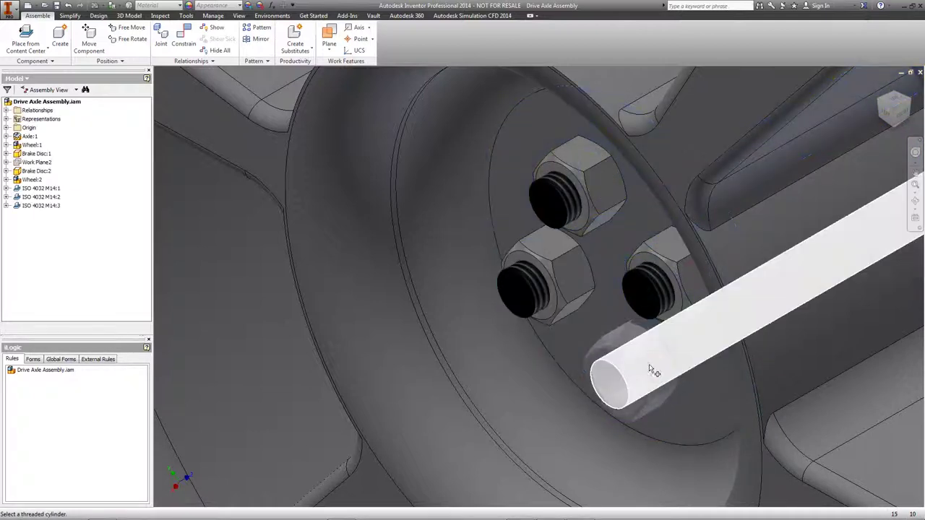
pyautogui.click(696, 353)
pyautogui.click(765, 346)
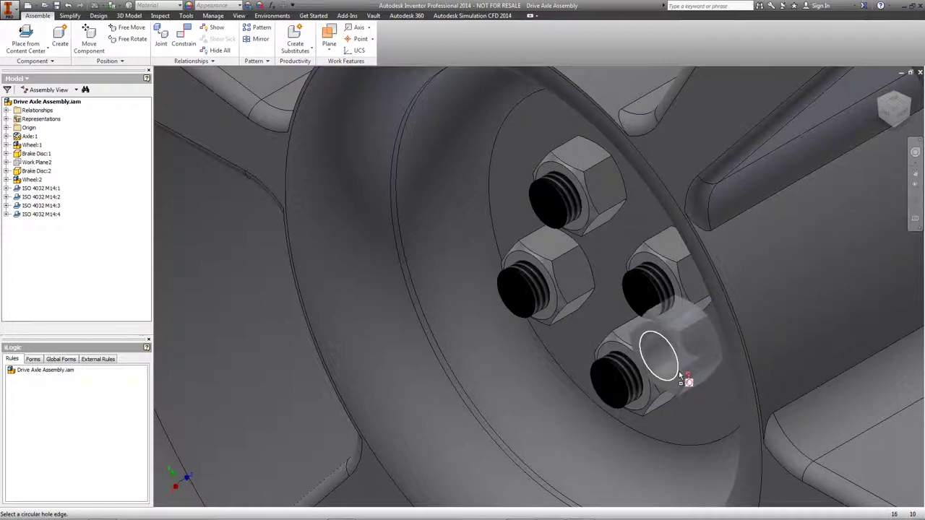
pyautogui.press('Escape')
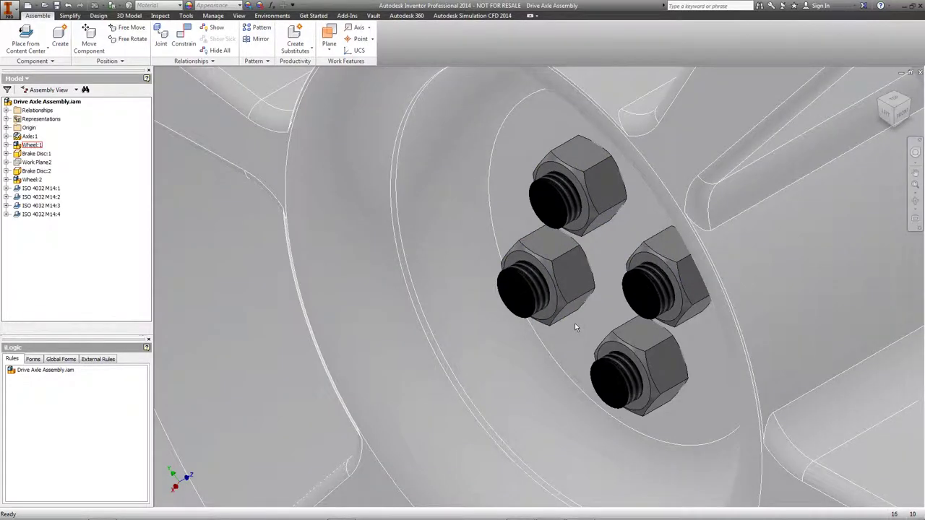
# Step: Turn on the visibility of Work Plane2 at the middle of the axle
pyautogui.press('F5')
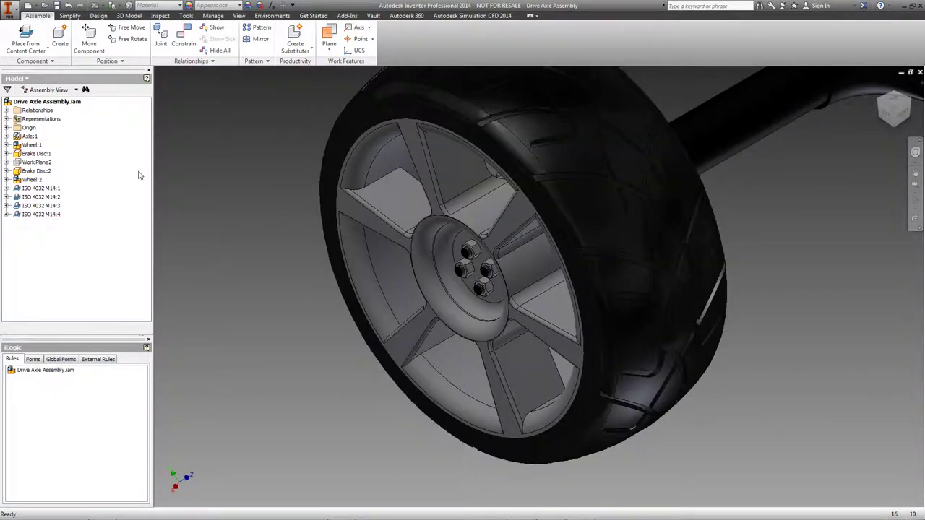
pyautogui.click(24, 163)
pyautogui.rightClick(24, 164)
pyautogui.click(93, 274)
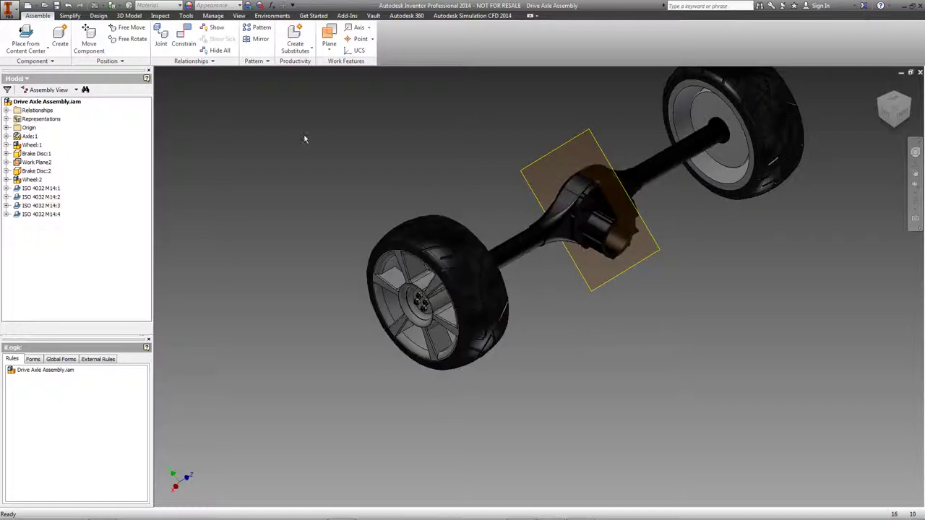
# Step: Mirror the four ISO 4032 M14 nuts about Work Plane2 onto the opposite wheel, inserting them in the assembly
pyautogui.click(260, 39)
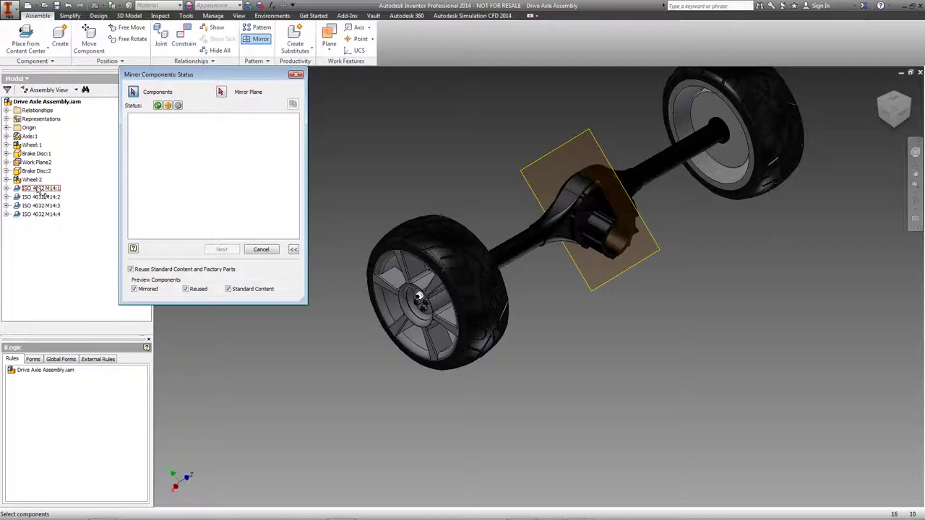
pyautogui.click(41, 188)
pyautogui.click(41, 197)
pyautogui.click(41, 206)
pyautogui.click(41, 214)
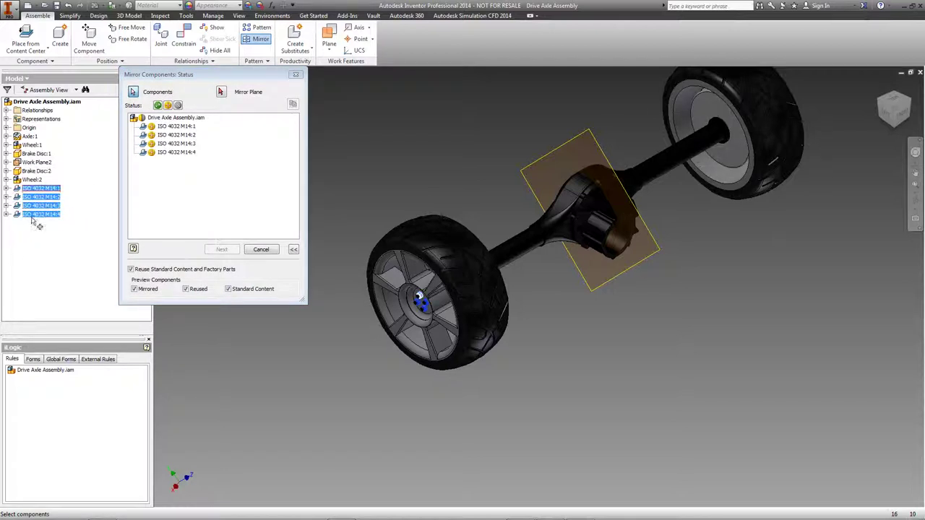
pyautogui.click(221, 92)
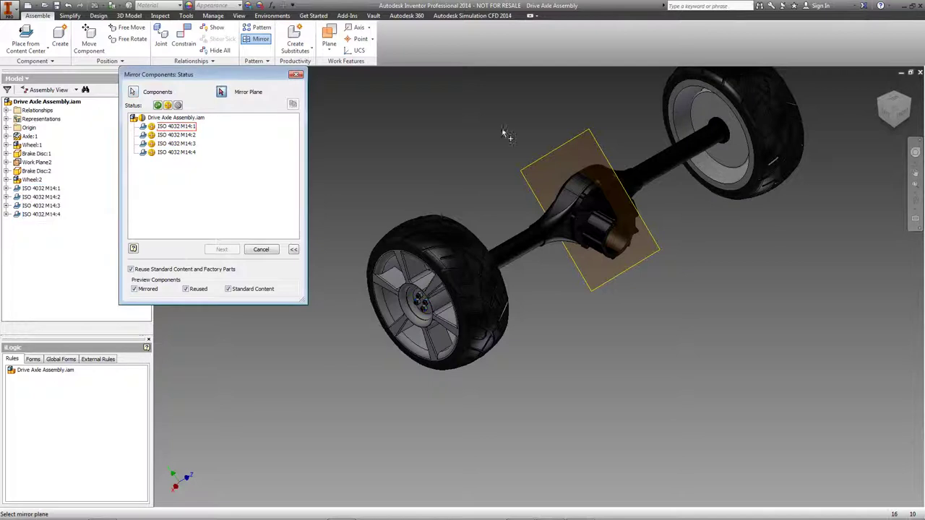
pyautogui.click(541, 157)
pyautogui.click(222, 249)
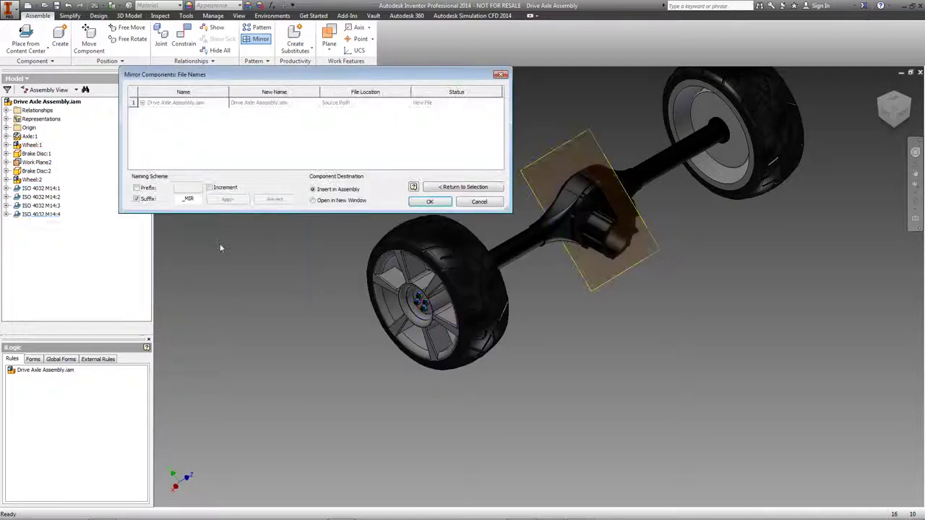
pyautogui.click(441, 206)
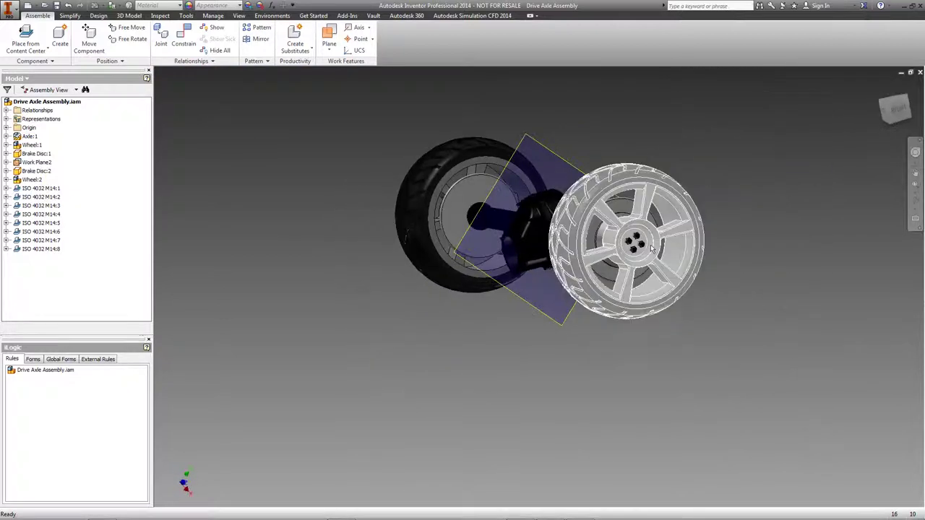
# Step: Check the mirrored nuts on the opposite wheel and turn off the visibility of Work Plane2
pyautogui.click(652, 257)
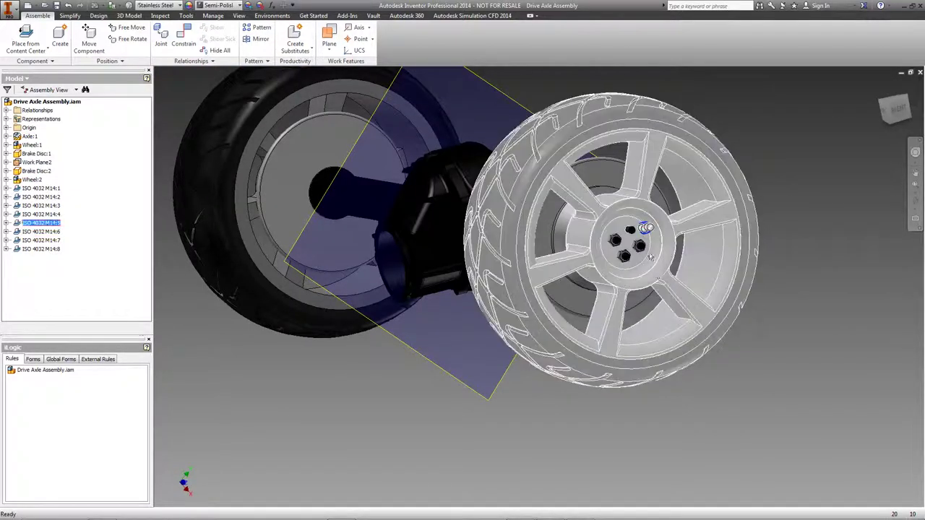
pyautogui.press('Escape')
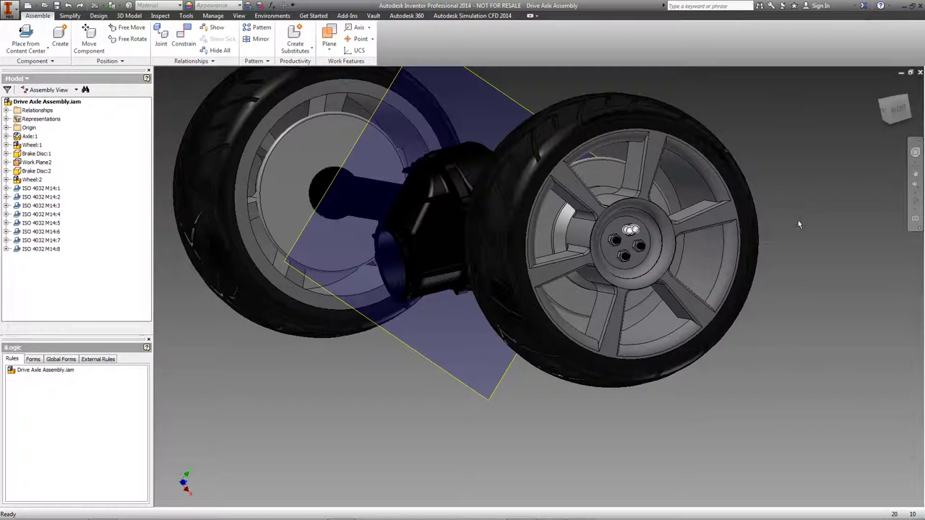
pyautogui.moveTo(790, 269); pyautogui.dragTo(821, 282, button='middle')
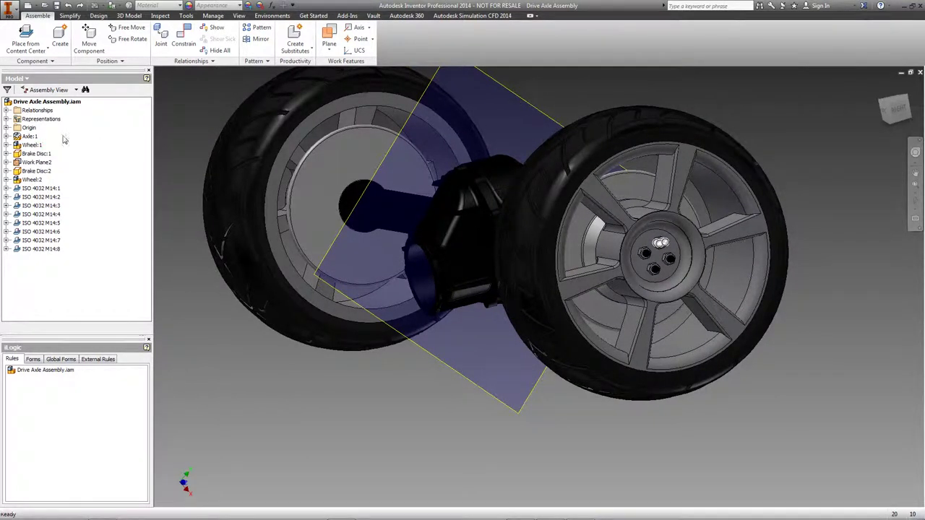
pyautogui.rightClick(40, 163)
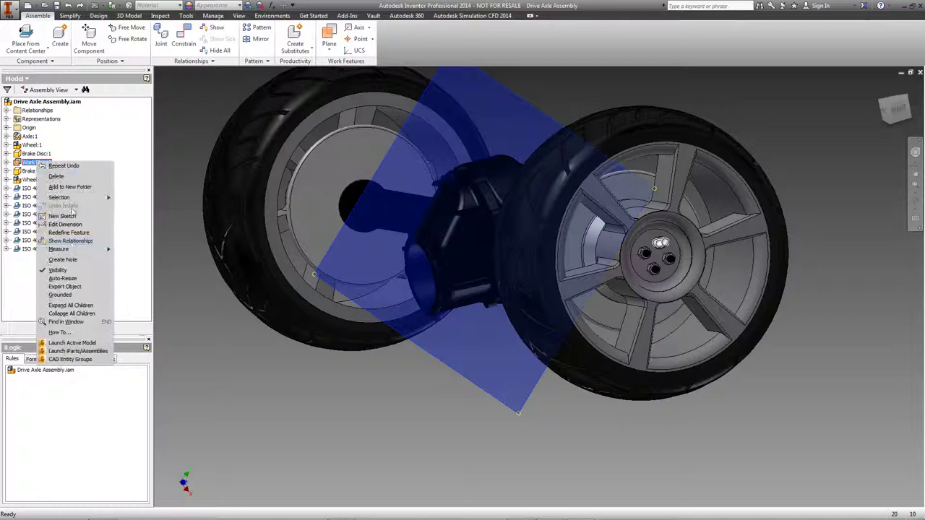
pyautogui.click(57, 271)
pyautogui.press('F6')
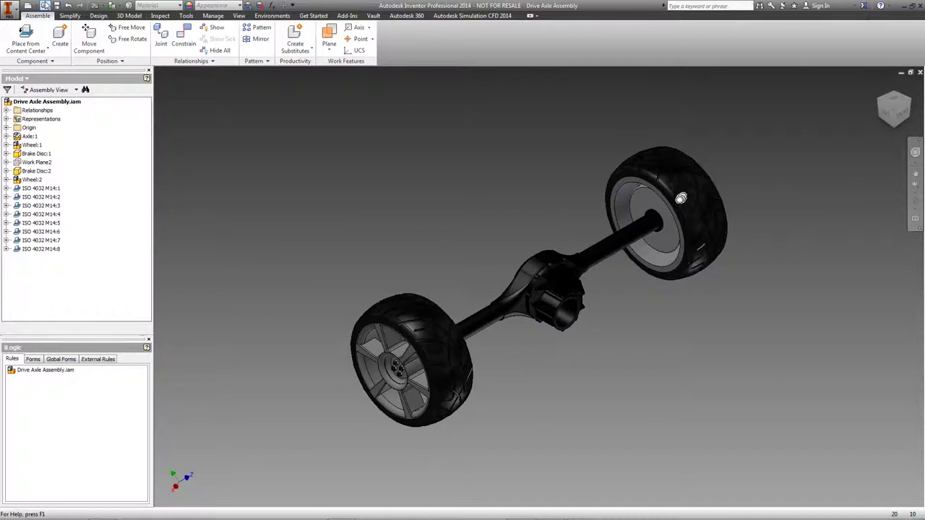
# Step: Save the Drive Axle assembly and open its Vault check-in dialog, moved clear of the model
pyautogui.click(56, 5)
pyautogui.click(374, 16)
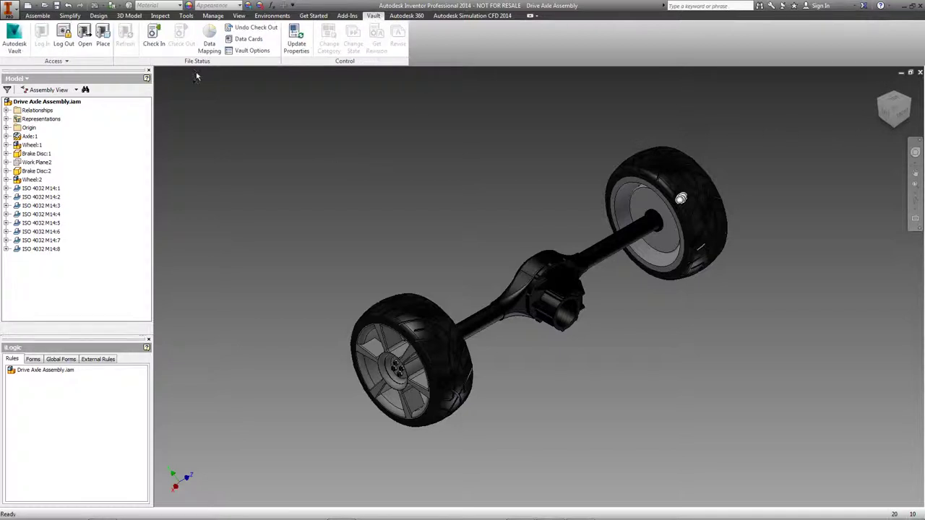
pyautogui.click(159, 34)
pyautogui.moveTo(406, 164); pyautogui.dragTo(213, 82)
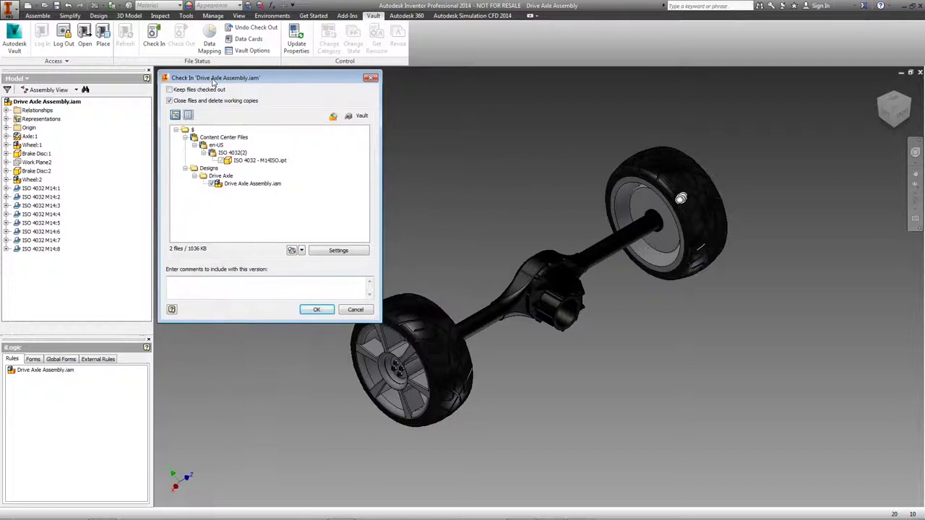
# Step: Review the files listed for check-in and enter the version comment "Edited assembly, added additional wheel and wheel nuts."
pyautogui.click(209, 169)
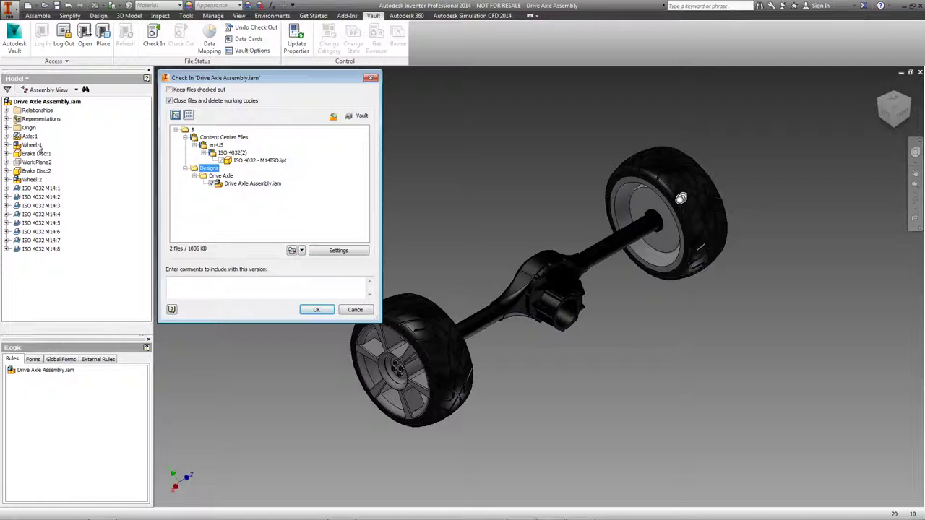
pyautogui.click(239, 184)
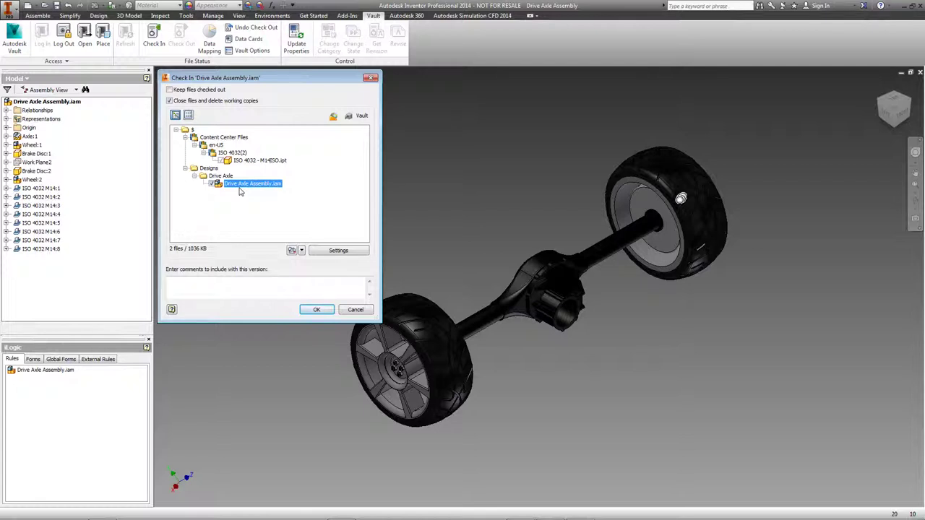
pyautogui.click(231, 139)
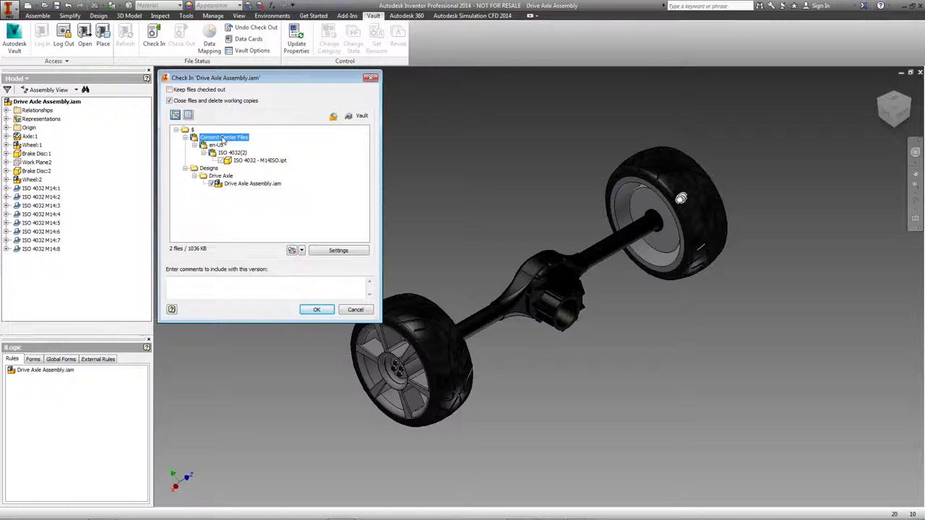
pyautogui.click(262, 292)
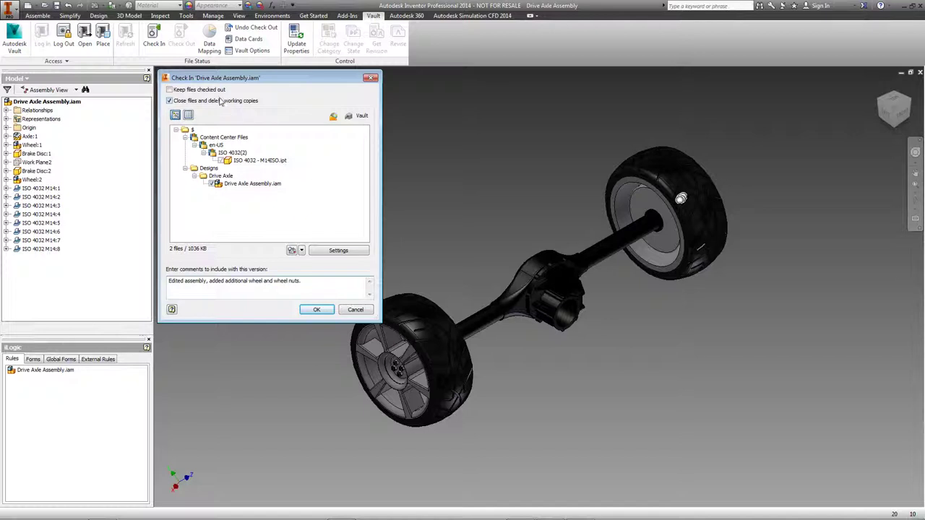
# Step: Check in the assembly, closing the files and deleting working copies, and include the linked 2D file
pyautogui.click(316, 309)
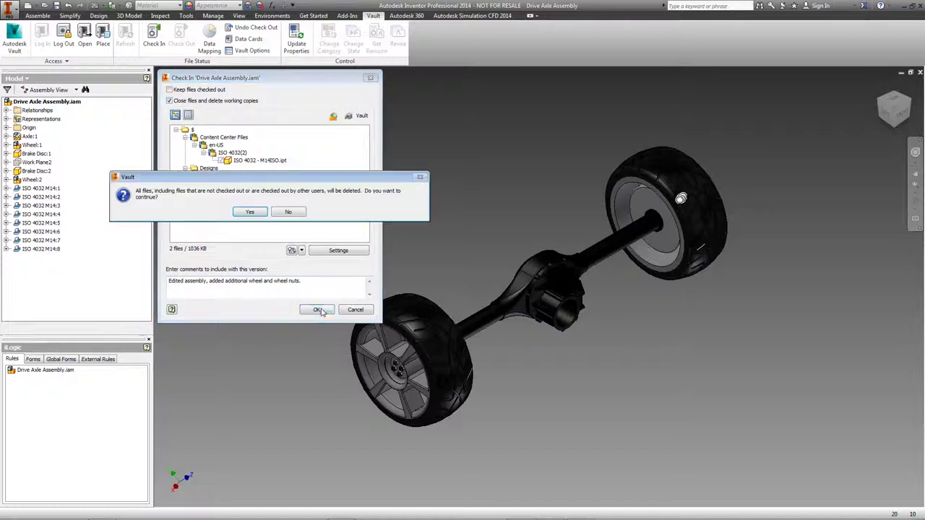
pyautogui.click(250, 212)
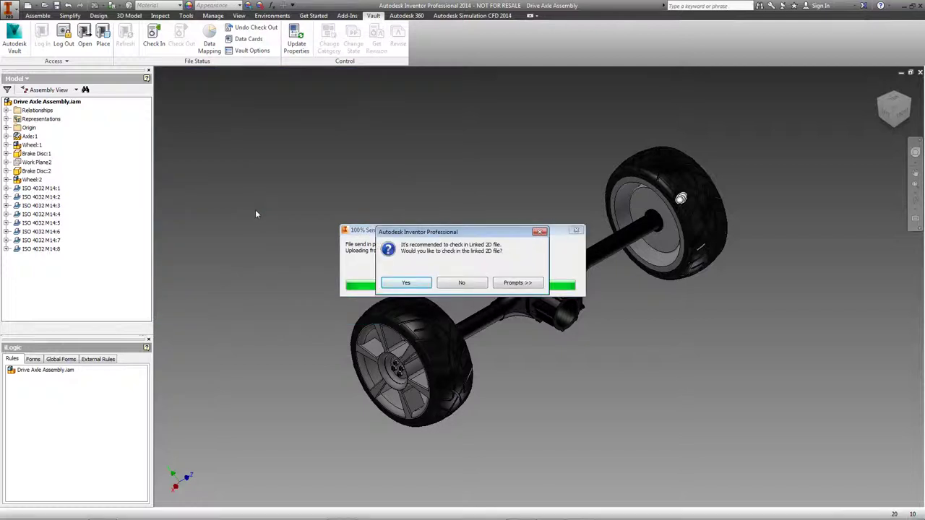
pyautogui.click(412, 283)
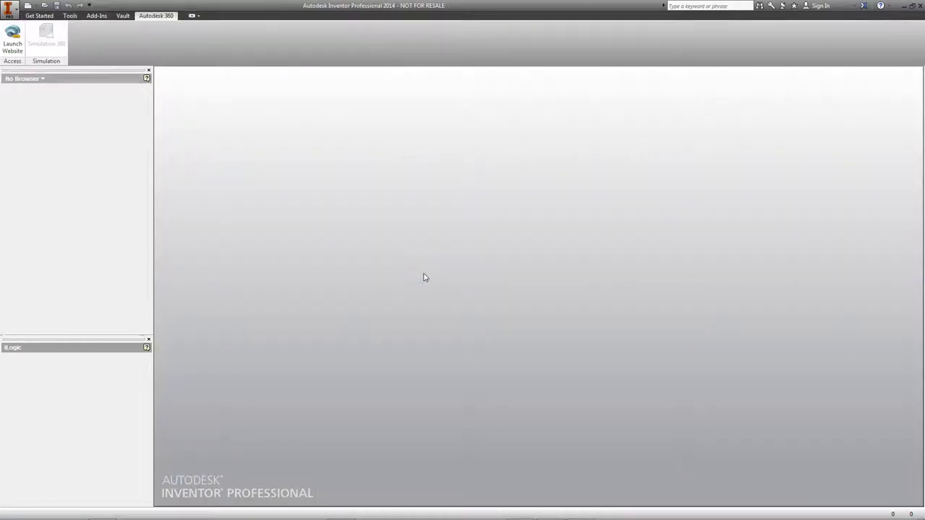
# Step: Switch to Autodesk Vault Professional 2014, showing the Drive Axle folder
pyautogui.moveTo(402, 517)
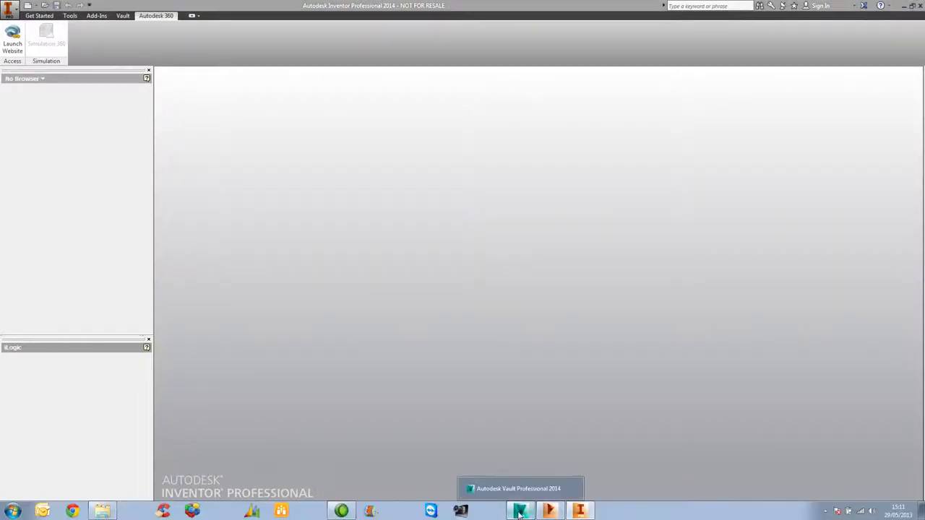
pyautogui.click(516, 490)
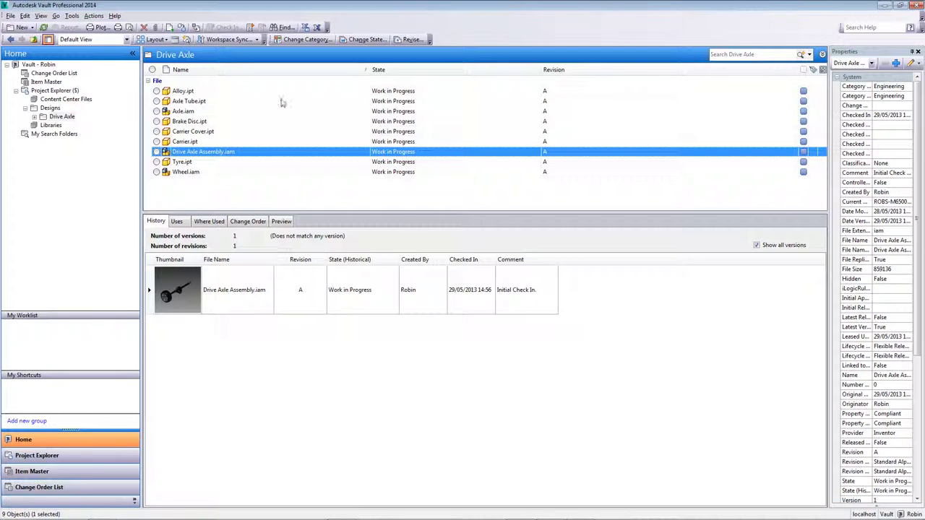
# Step: Refresh the Drive Axle folder and examine the versions and comments in the history of Drive Axle Assembly.iam
pyautogui.click(43, 27)
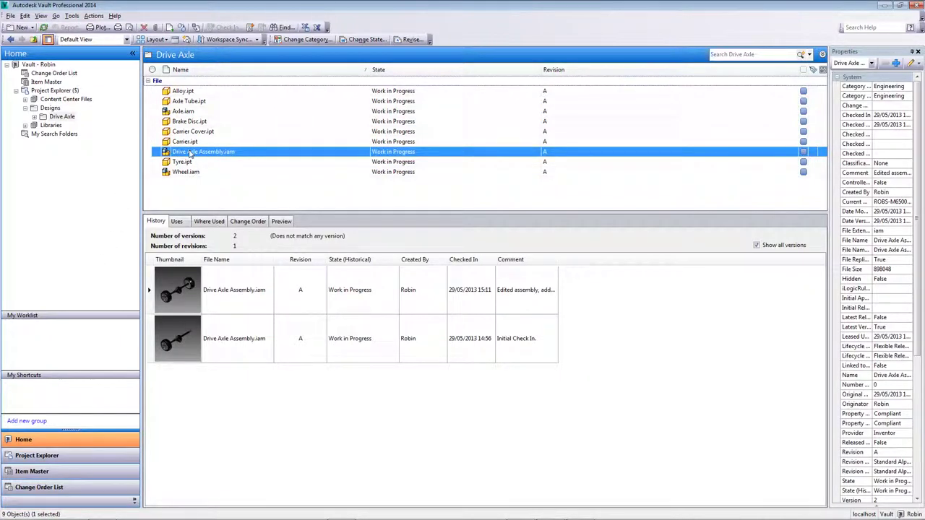
pyautogui.click(311, 286)
pyautogui.click(302, 328)
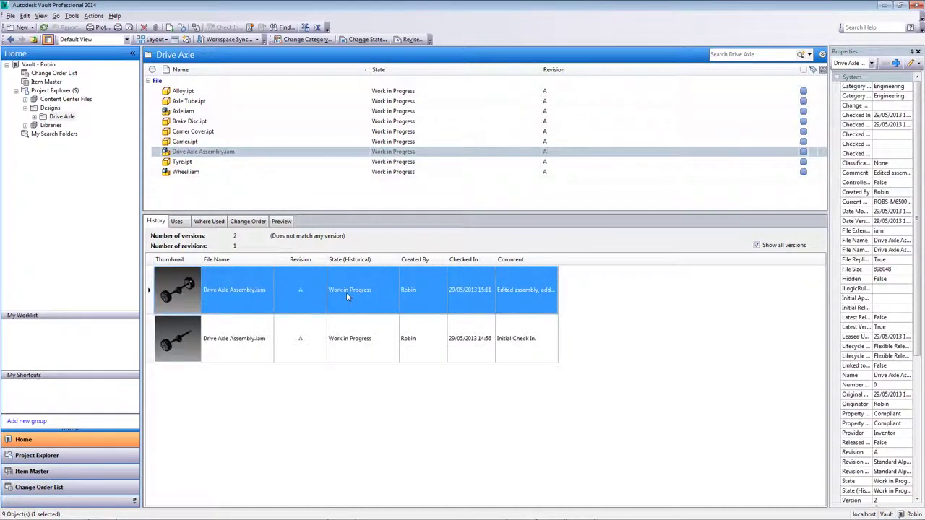
pyautogui.click(354, 290)
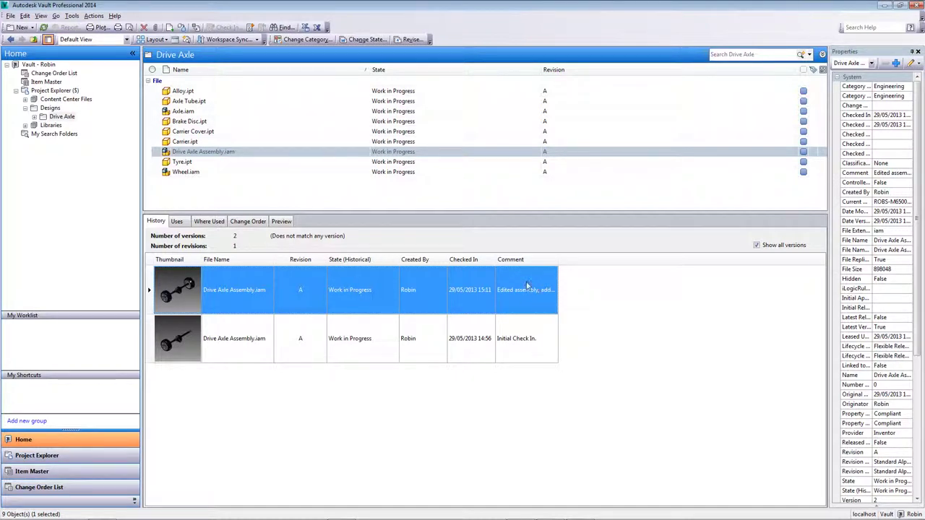
# Step: Expand Content Center Files down to the en-US folder and view the contents of ISO 4032(2)
pyautogui.click(24, 99)
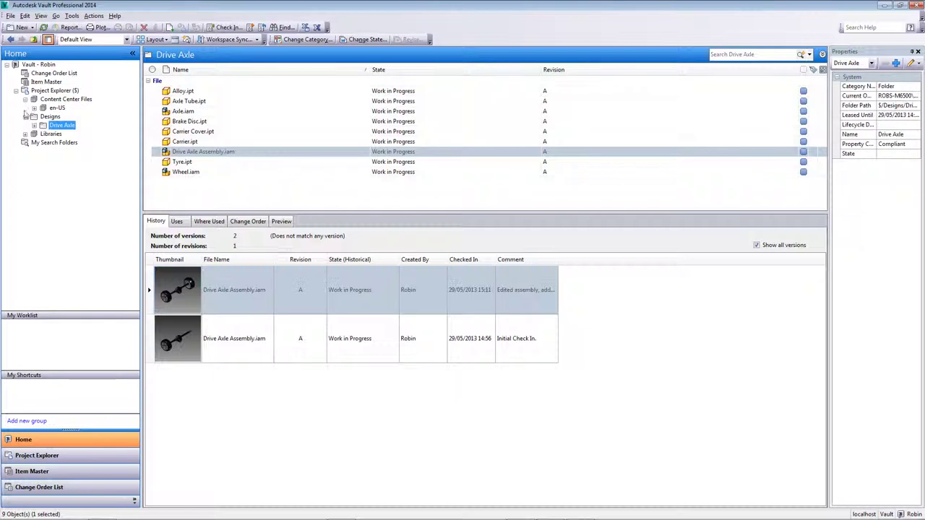
pyautogui.click(34, 108)
pyautogui.click(71, 116)
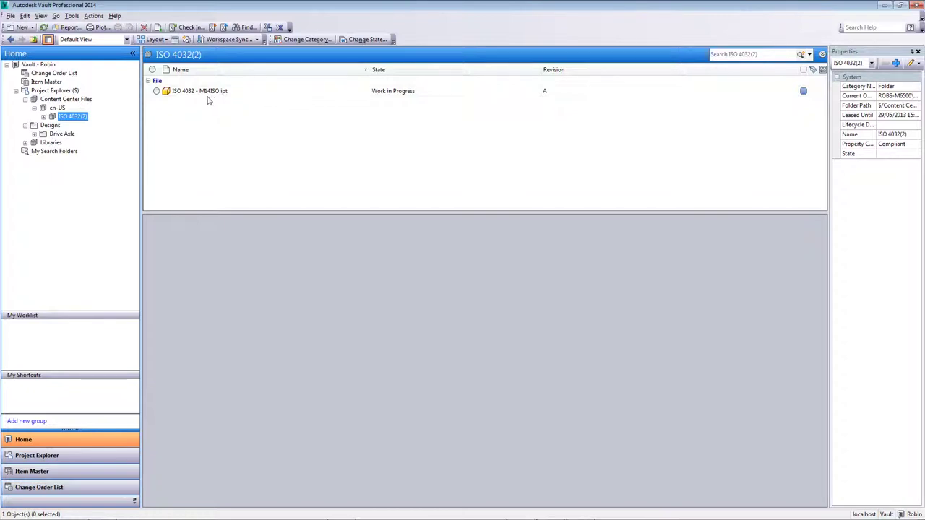
# Step: Change the lifecycle state of all files in the Drive Axle folder to For Review with the comment "Under review"
pyautogui.click(63, 135)
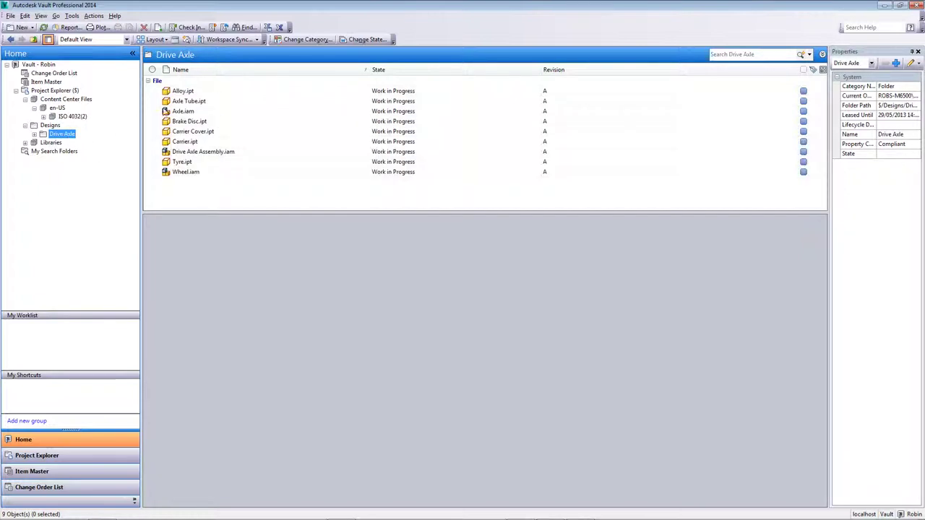
pyautogui.click(185, 174)
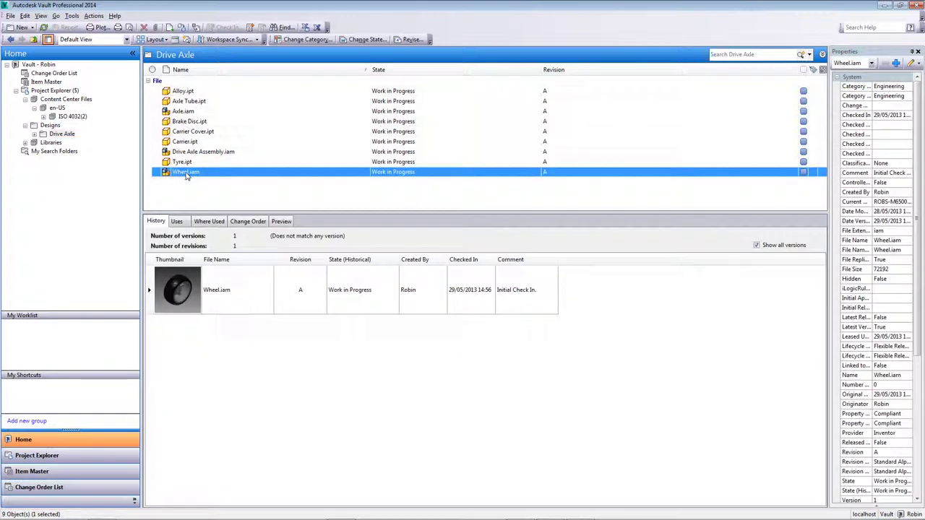
pyautogui.hotkey('ctrl', 'a')
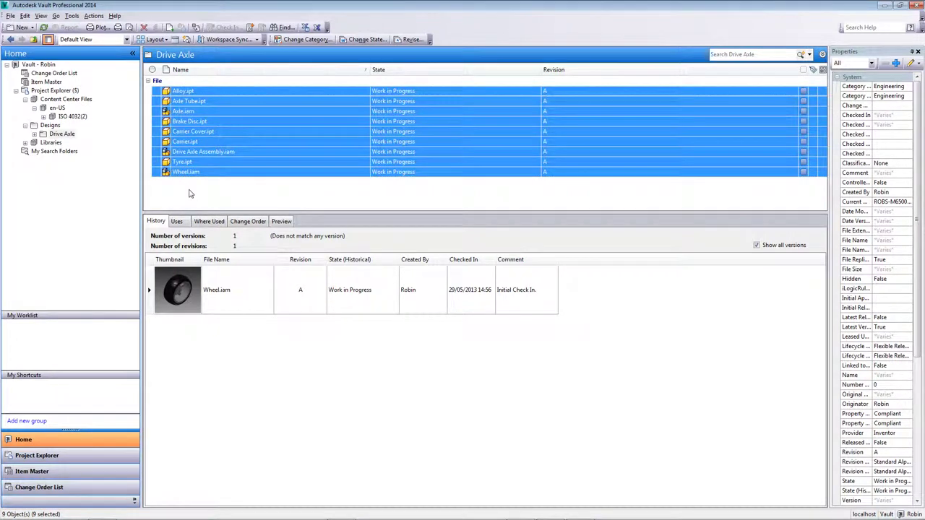
pyautogui.click(363, 39)
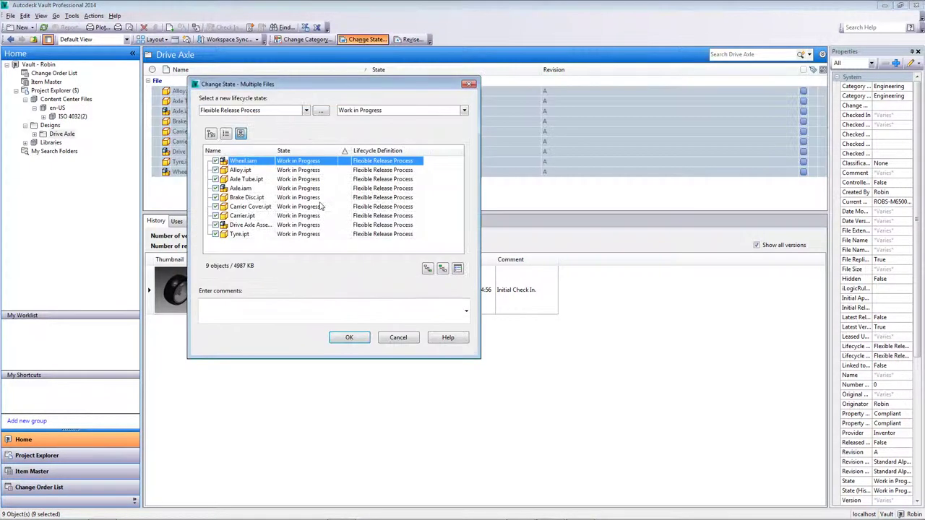
pyautogui.click(378, 111)
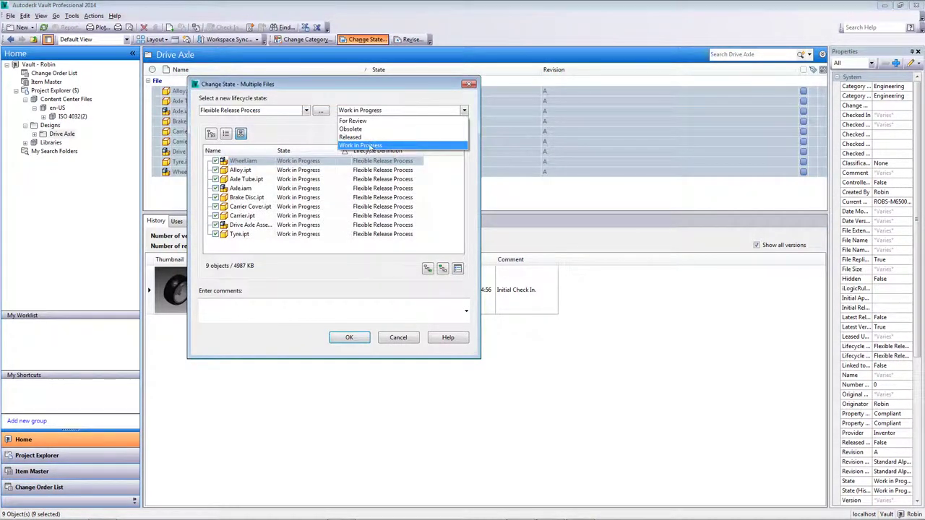
pyautogui.click(365, 121)
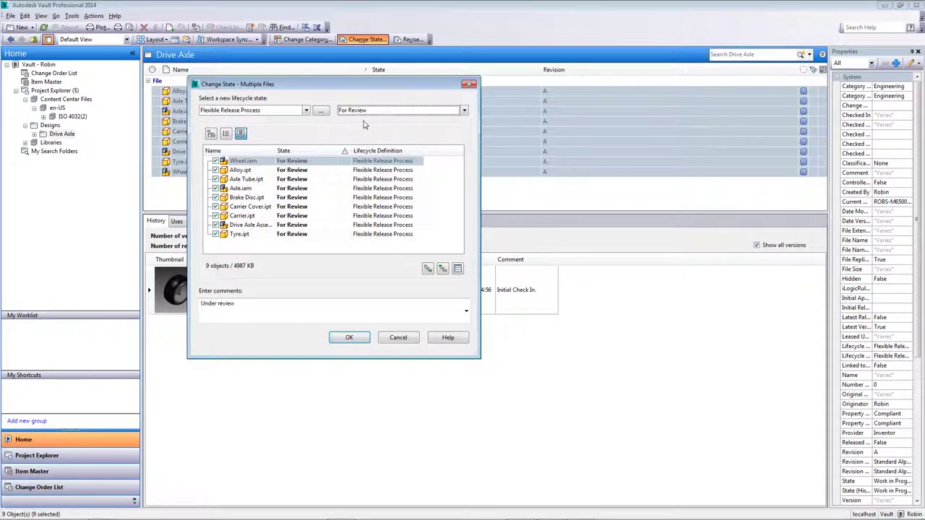
pyautogui.click(305, 312)
pyautogui.tripleClick(298, 312)
pyautogui.click(349, 337)
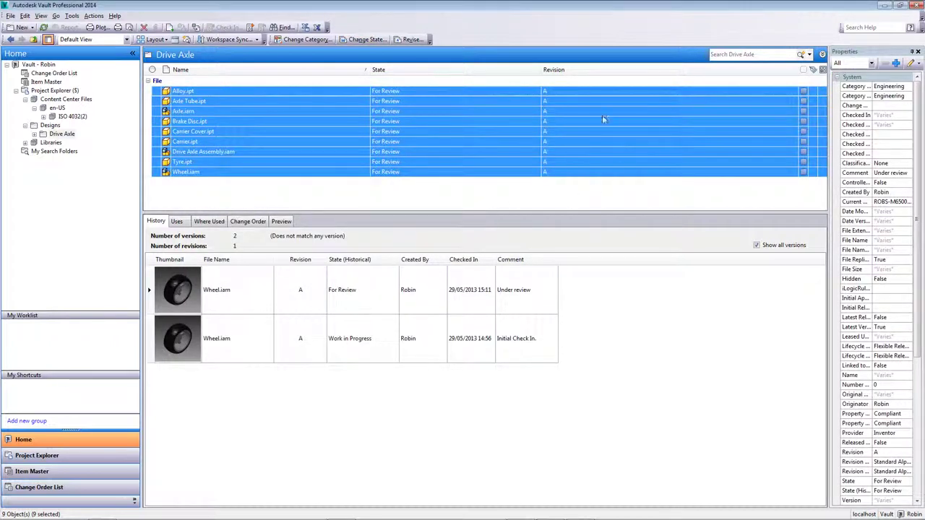
# Step: Try to change all Drive Axle files to the Released state, and view the details of any restrictions
pyautogui.click(405, 93)
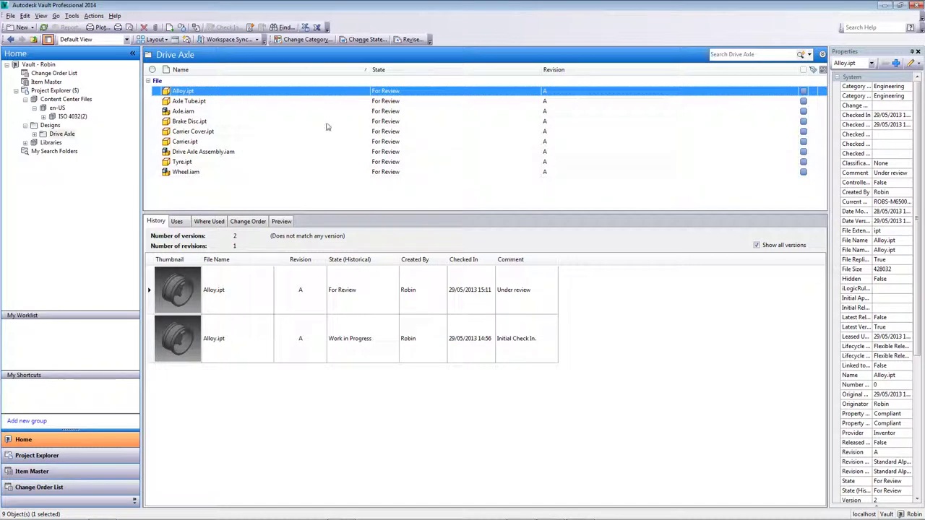
pyautogui.keyDown('shift'); pyautogui.click(206, 172); pyautogui.keyUp('shift')
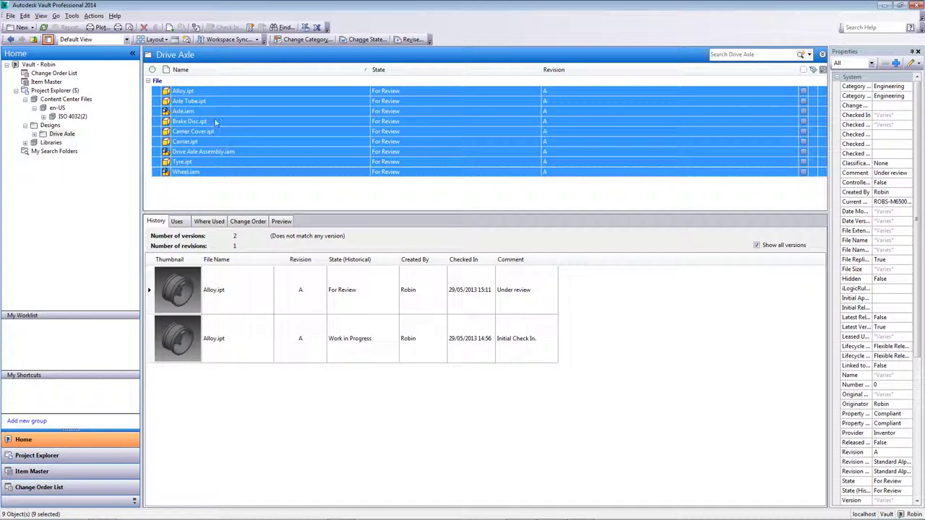
pyautogui.click(365, 39)
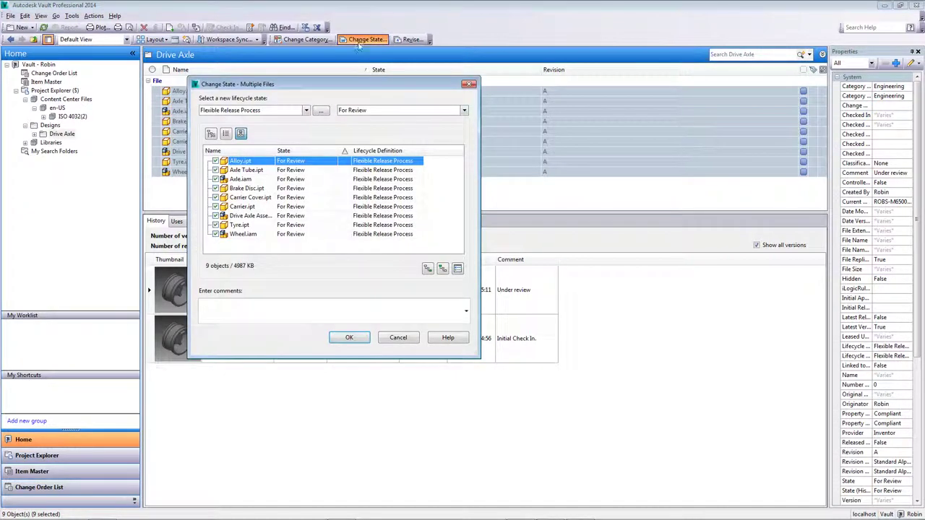
pyautogui.click(365, 110)
pyautogui.click(366, 137)
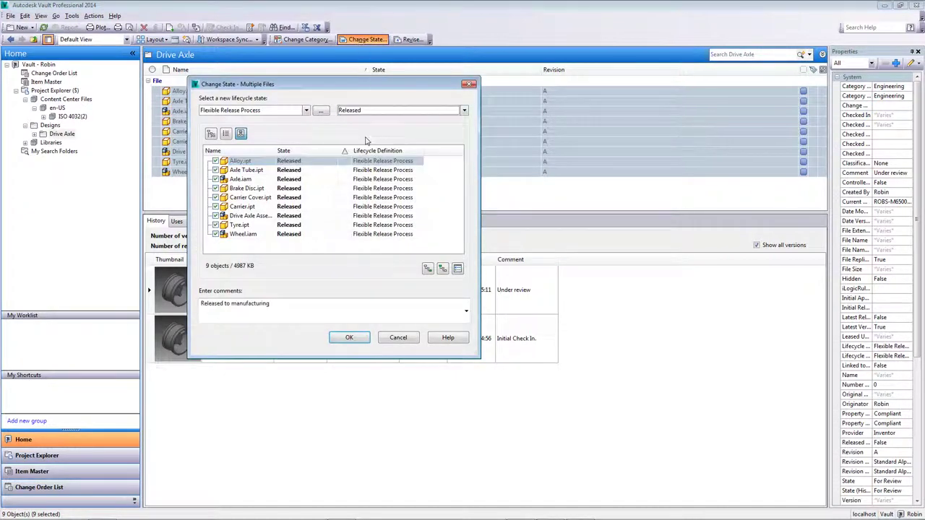
pyautogui.click(351, 337)
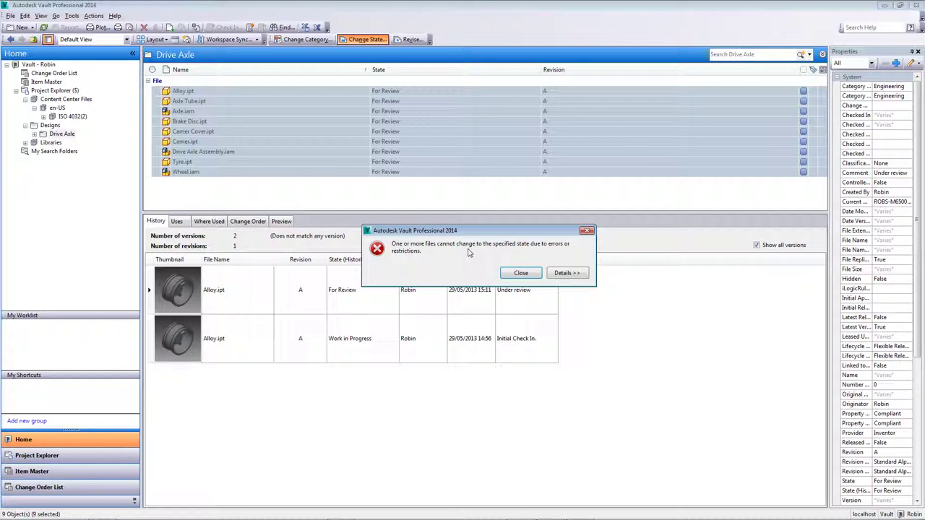
pyautogui.click(567, 272)
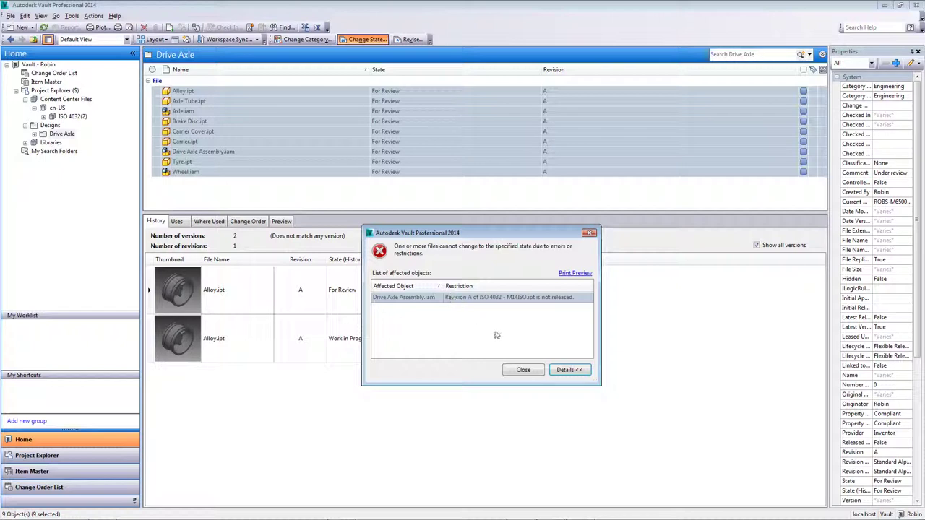
pyautogui.click(517, 370)
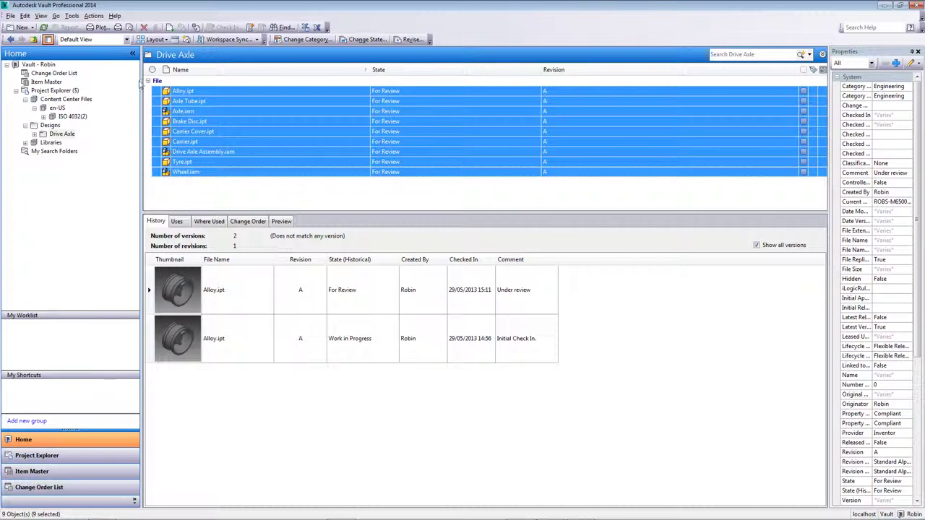
# Step: Change the state of ISO 4032 - M14ISO.ipt in the ISO 4032(2) folder to Released with the comment "Released to manufacturing"
pyautogui.click(65, 118)
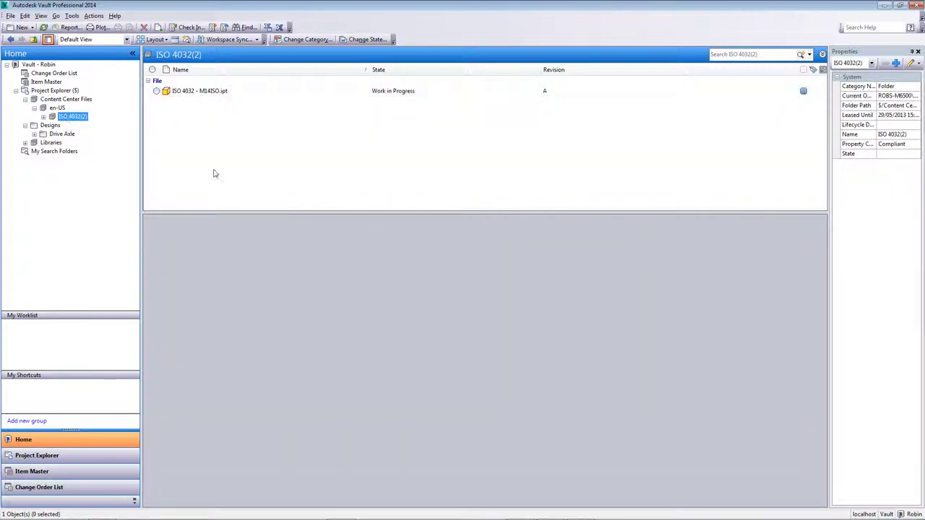
pyautogui.click(299, 92)
pyautogui.rightClick(366, 92)
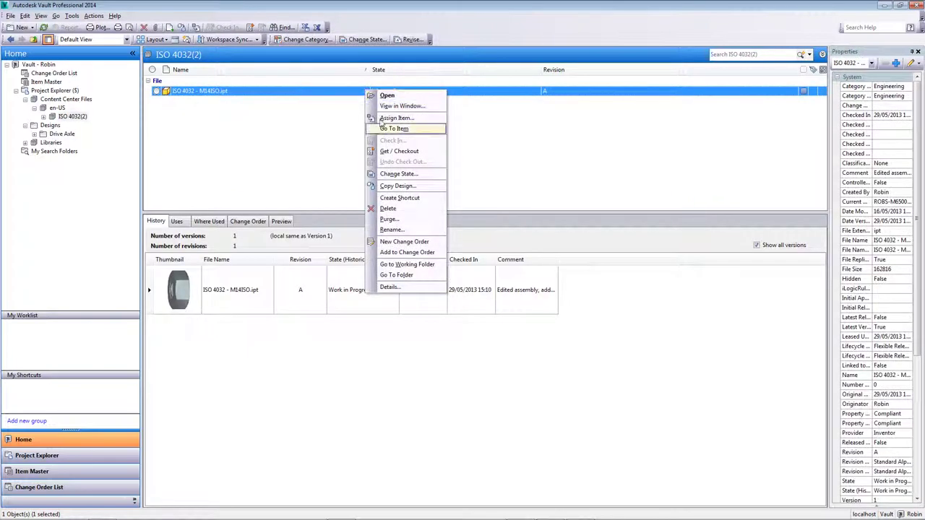
pyautogui.click(367, 39)
pyautogui.click(361, 111)
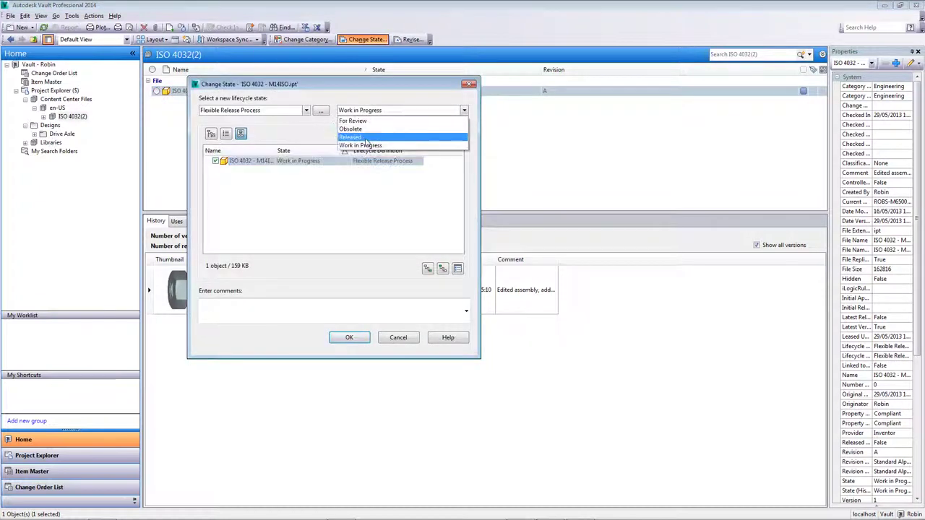
pyautogui.click(350, 137)
pyautogui.click(349, 338)
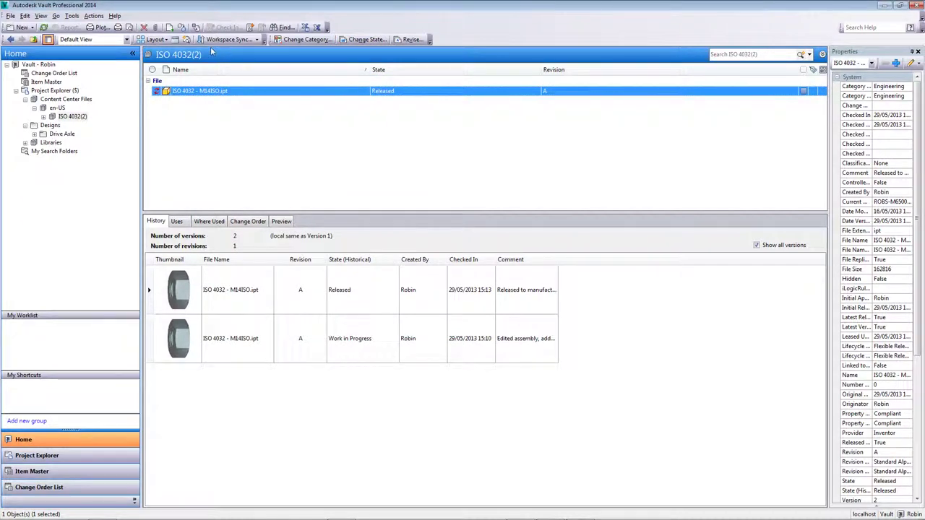
# Step: Change all files in the Drive Axle folder to the Released state with the comment "Released to manufacturing"
pyautogui.click(53, 133)
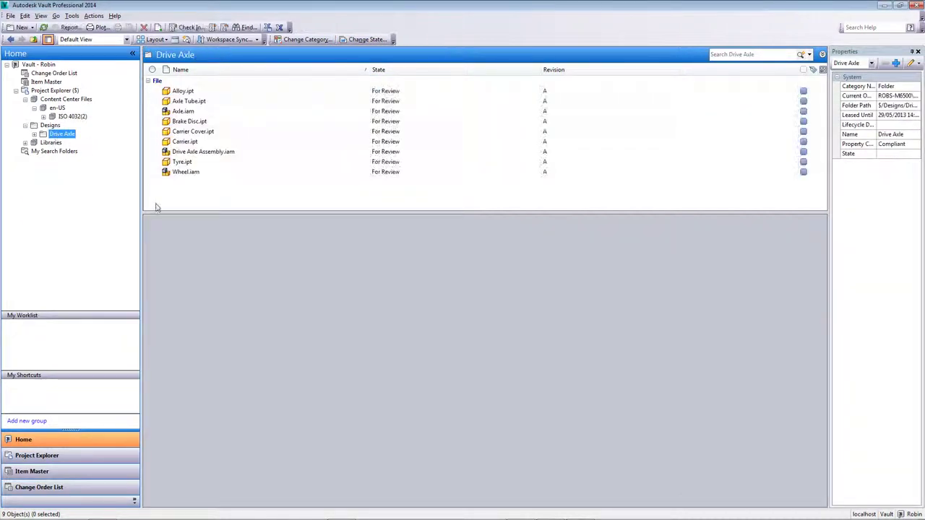
pyautogui.click(184, 174)
pyautogui.keyDown('shift'); pyautogui.click(186, 93); pyautogui.keyUp('shift')
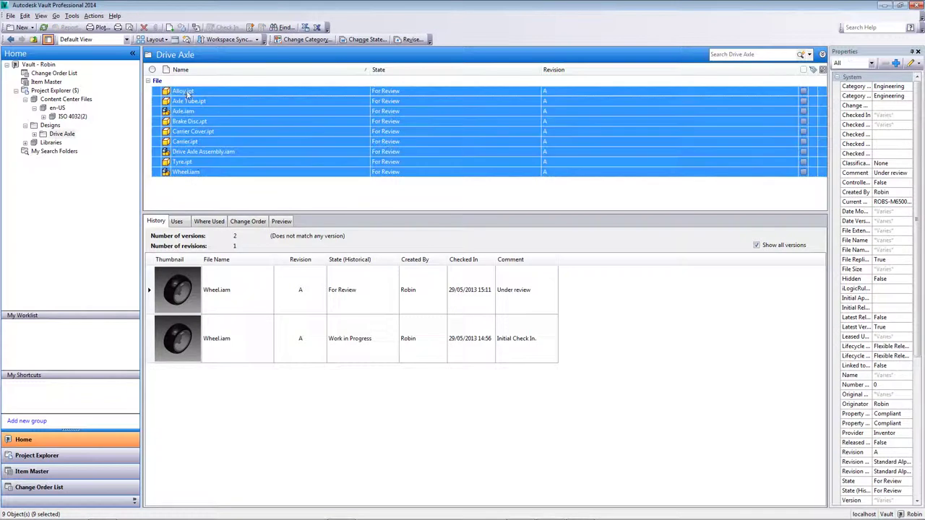
pyautogui.click(365, 39)
pyautogui.click(351, 112)
pyautogui.click(354, 137)
pyautogui.write('Released to manufacturing')
pyautogui.click(349, 338)
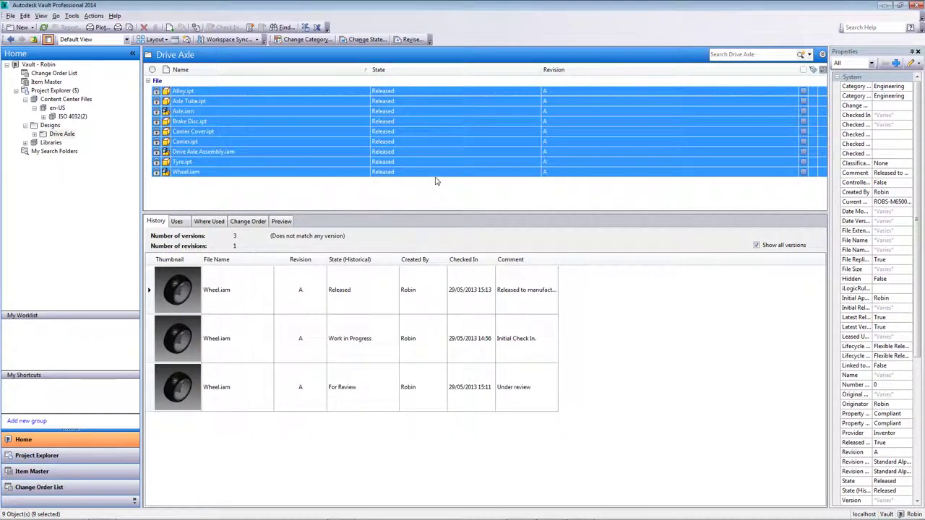
# Step: Examine the version history of Wheel.iam and the preview of its released version
pyautogui.click(416, 173)
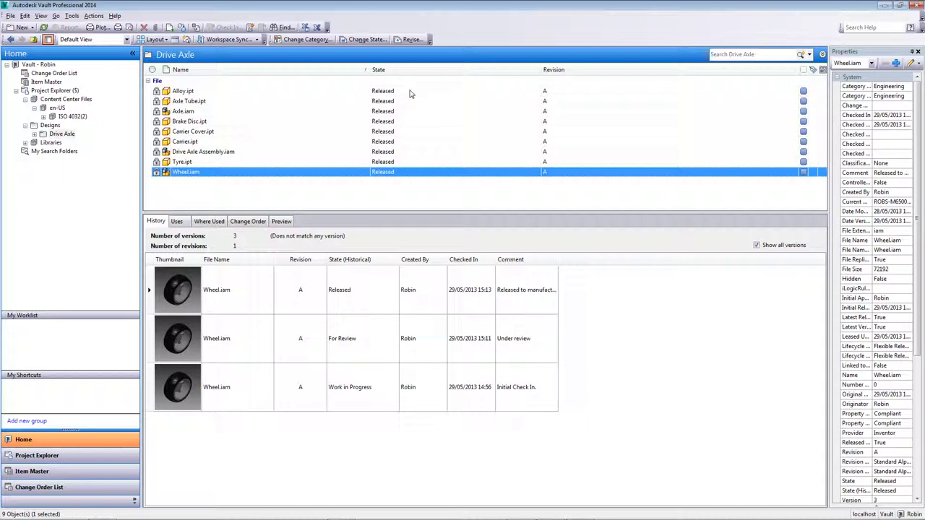
pyautogui.click(363, 289)
pyautogui.click(281, 221)
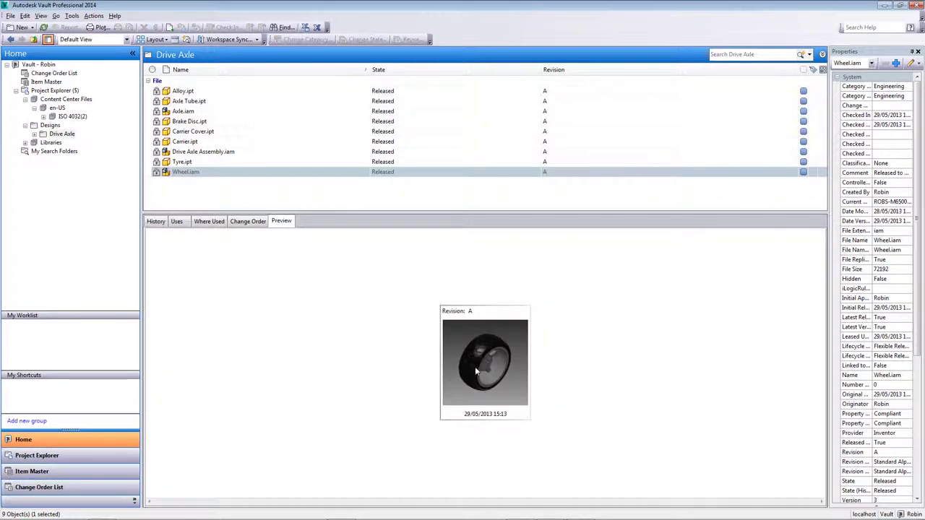
pyautogui.click(156, 222)
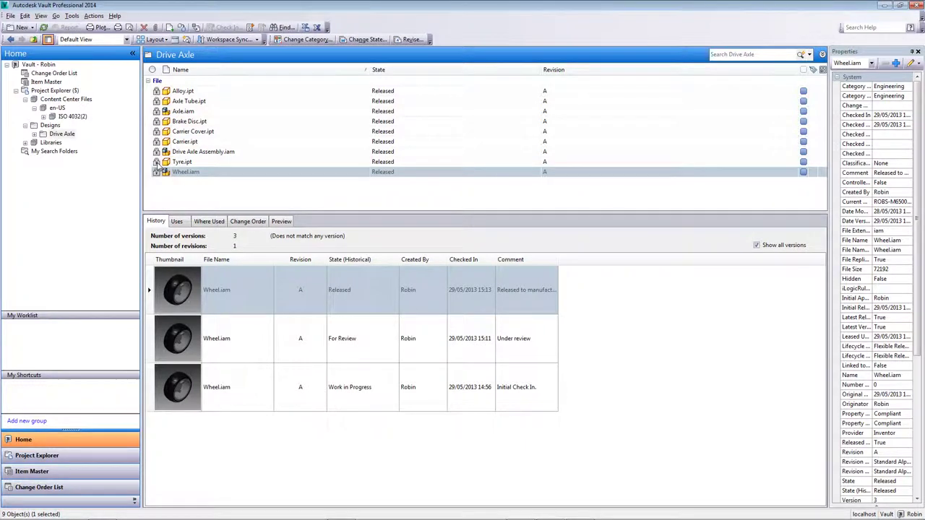
# Step: Look through the lock status and version history of the other released files, from Tyre.ipt up to Alloy.ipt
pyautogui.click(161, 163)
pyautogui.click(159, 152)
pyautogui.click(159, 141)
pyautogui.click(157, 131)
pyautogui.click(157, 121)
pyautogui.click(158, 111)
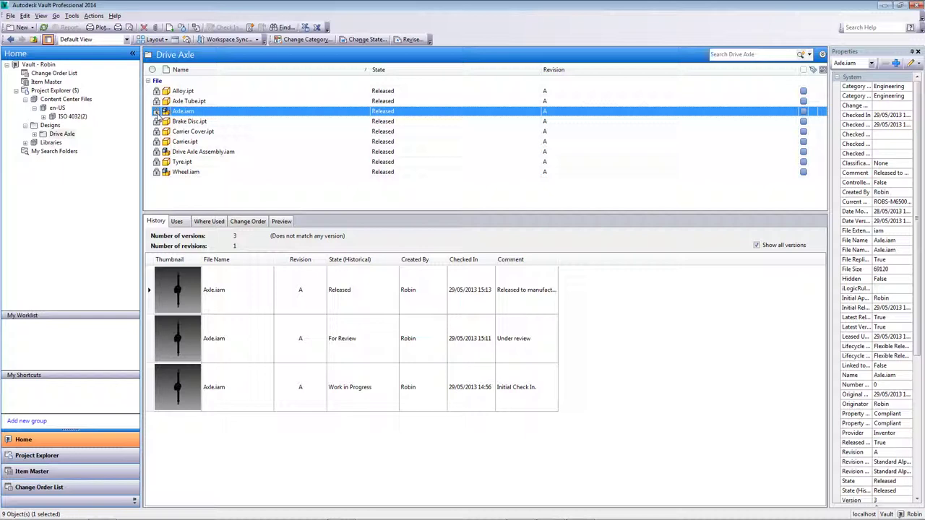
pyautogui.click(191, 94)
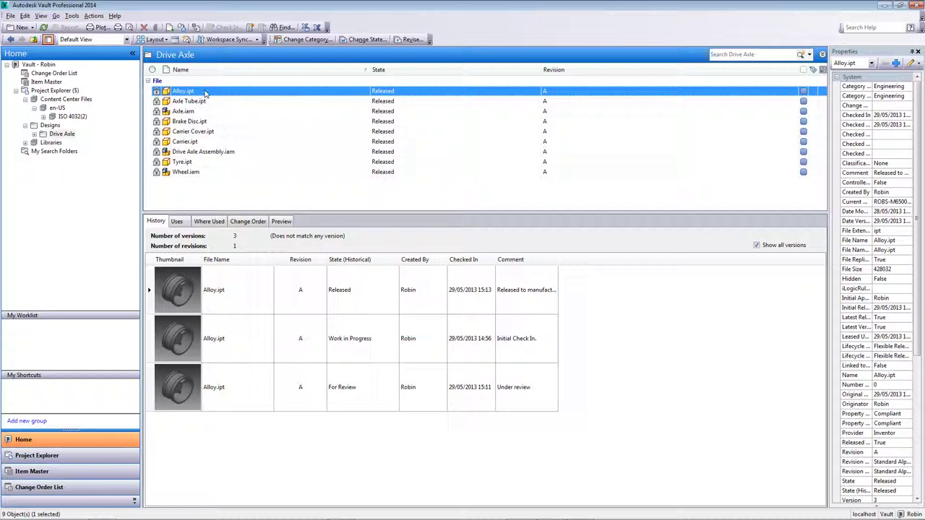
# Step: Change the lifecycle state of Brake Disc.ipt to For Review with the comment "Under review"
pyautogui.click(191, 124)
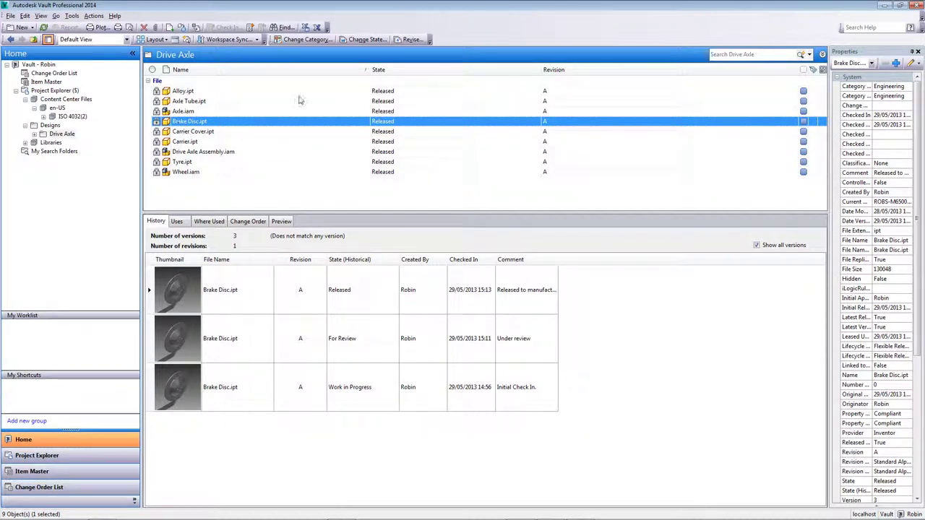
pyautogui.click(376, 41)
pyautogui.click(375, 110)
pyautogui.click(365, 121)
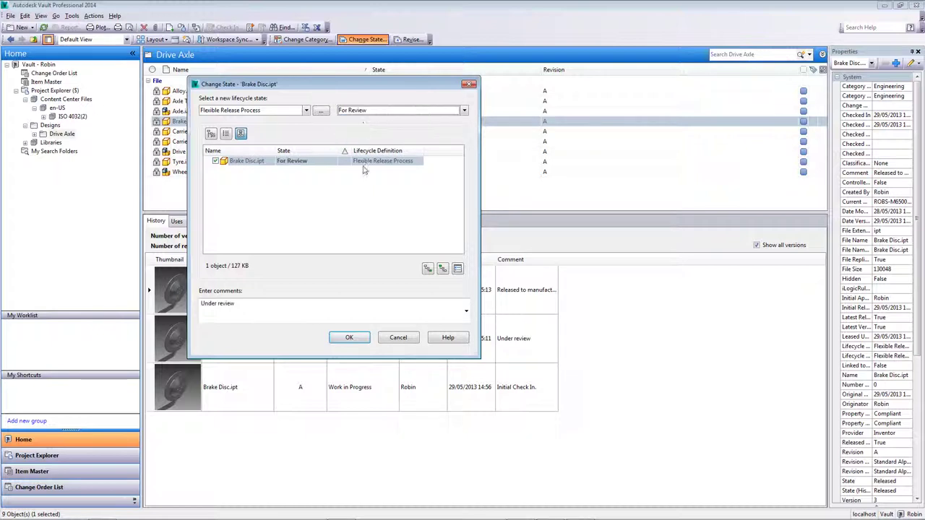
pyautogui.click(350, 337)
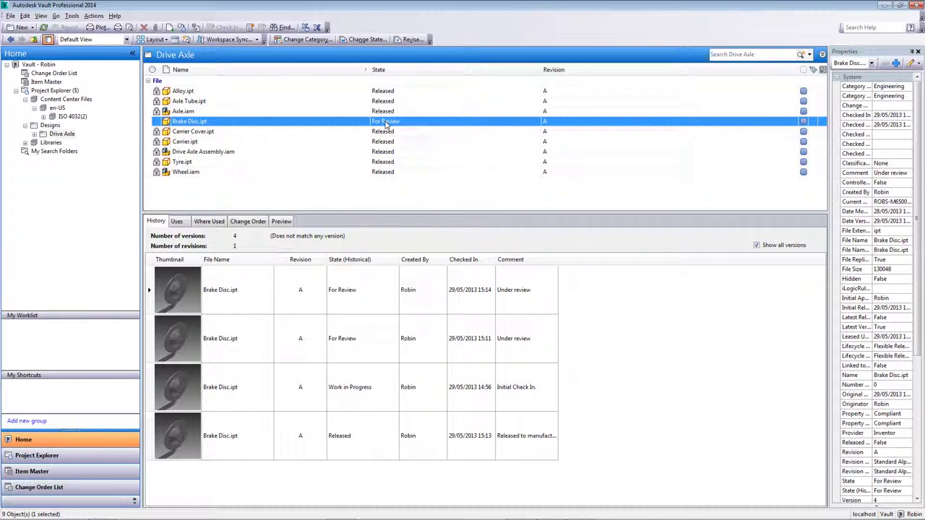
# Step: Change the lifecycle state of Brake Disc.ipt to Work in Progress with the comment "Available for editing"
pyautogui.rightClick(386, 124)
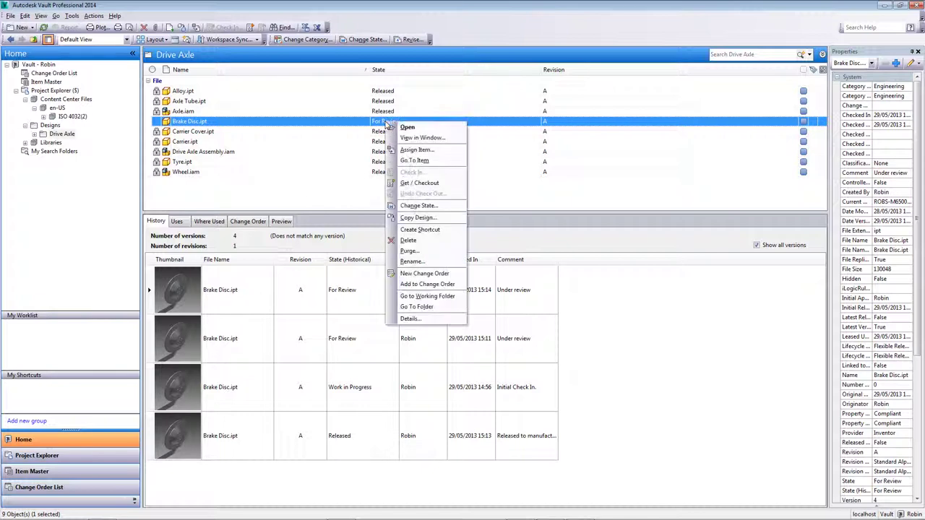
pyautogui.click(418, 206)
pyautogui.click(380, 113)
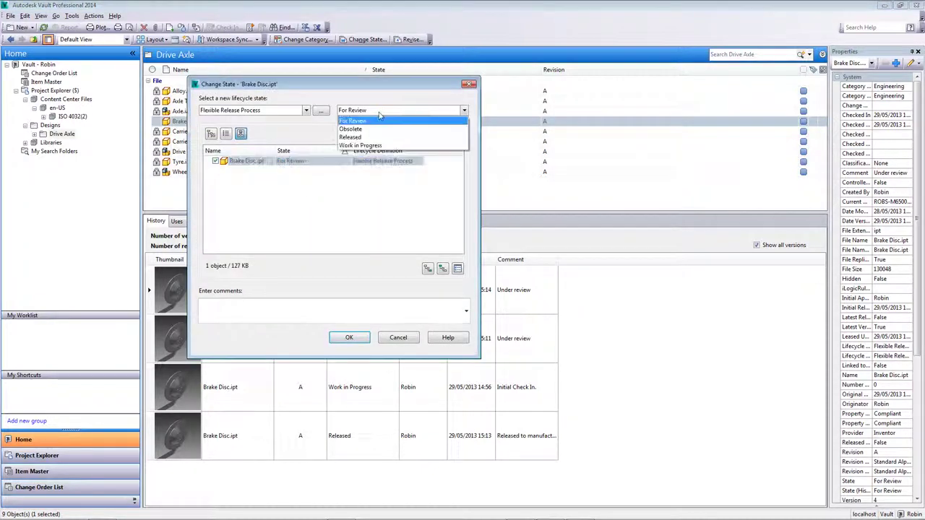
pyautogui.click(360, 145)
pyautogui.write('Available for editing')
pyautogui.click(355, 339)
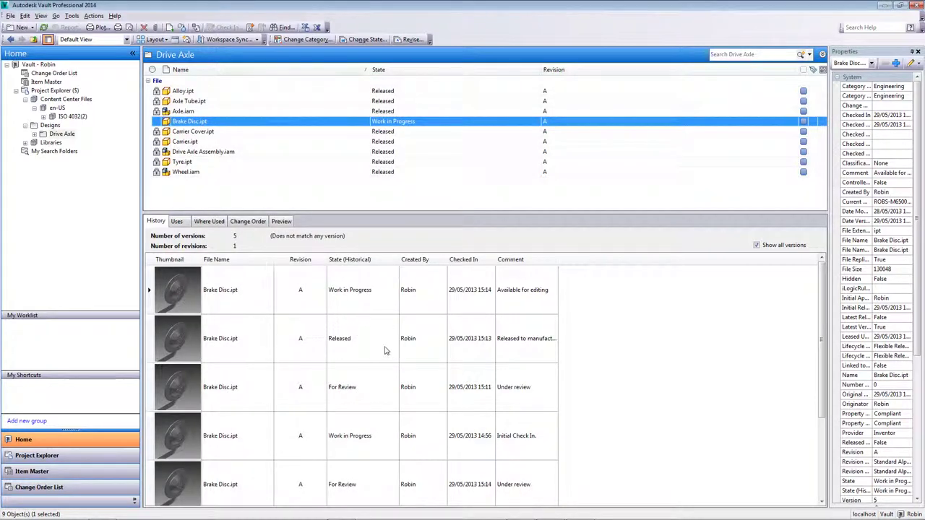
# Step: Examine the states and comments of the Work in Progress, Released and For Review versions in the history of Brake Disc.ipt
pyautogui.click(375, 386)
pyautogui.click(388, 336)
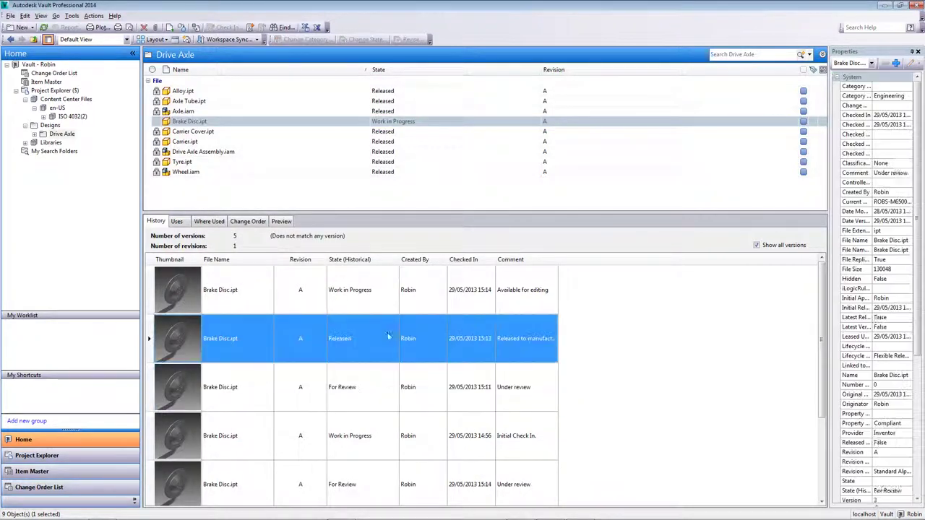
pyautogui.click(472, 292)
pyautogui.click(512, 339)
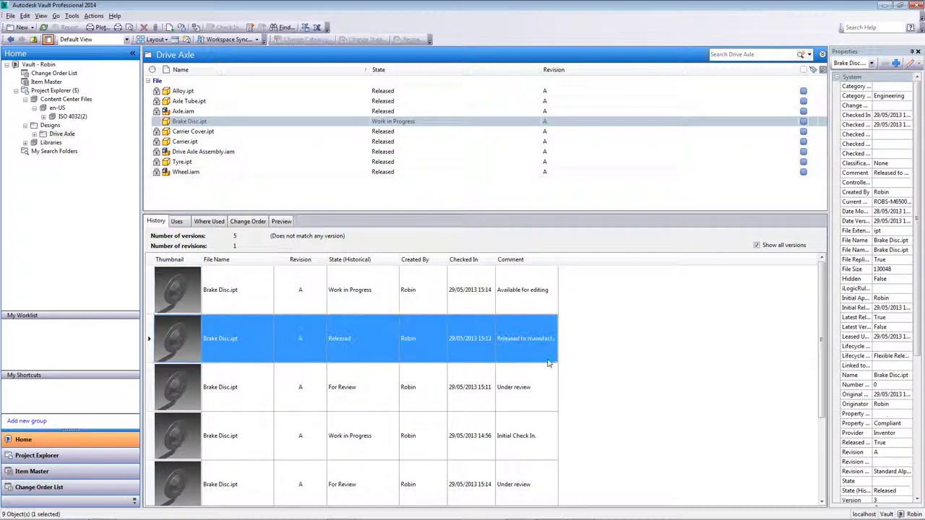
pyautogui.click(547, 382)
pyautogui.click(542, 342)
pyautogui.click(526, 291)
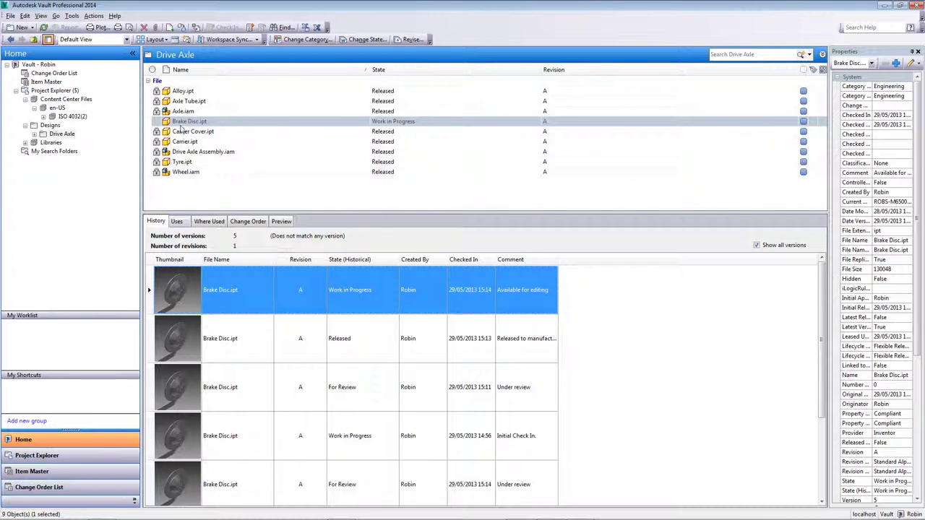
# Step: Switch to Inventor, search the vault for "brake" and open Brake Disc.ipt
pyautogui.moveTo(312, 517)
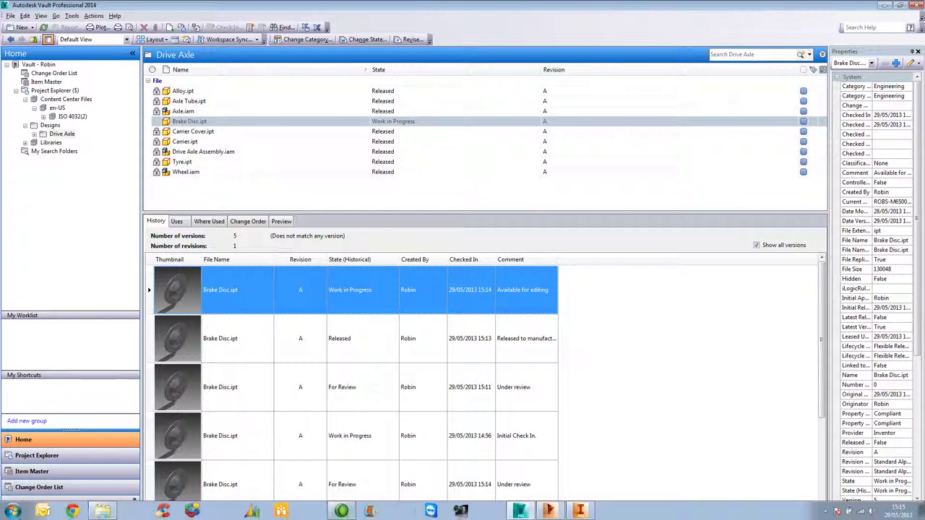
pyautogui.click(580, 511)
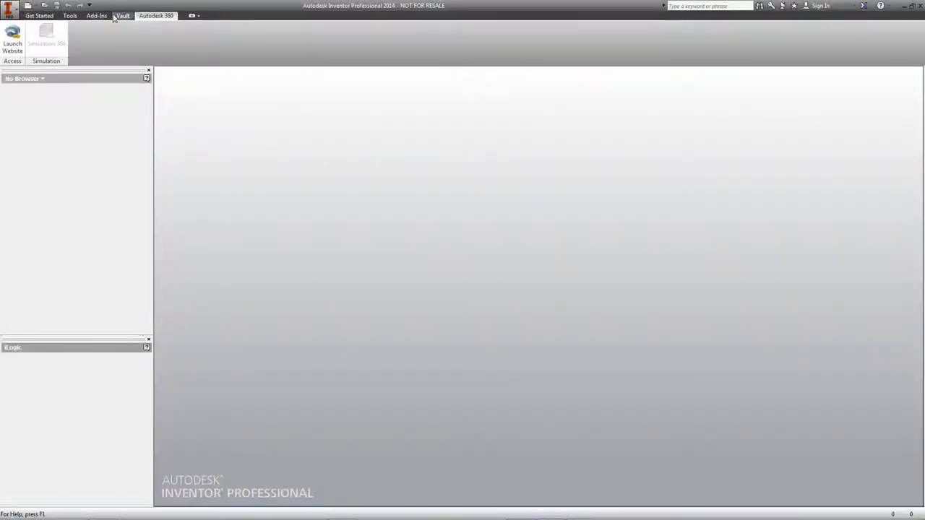
pyautogui.click(121, 16)
pyautogui.click(86, 36)
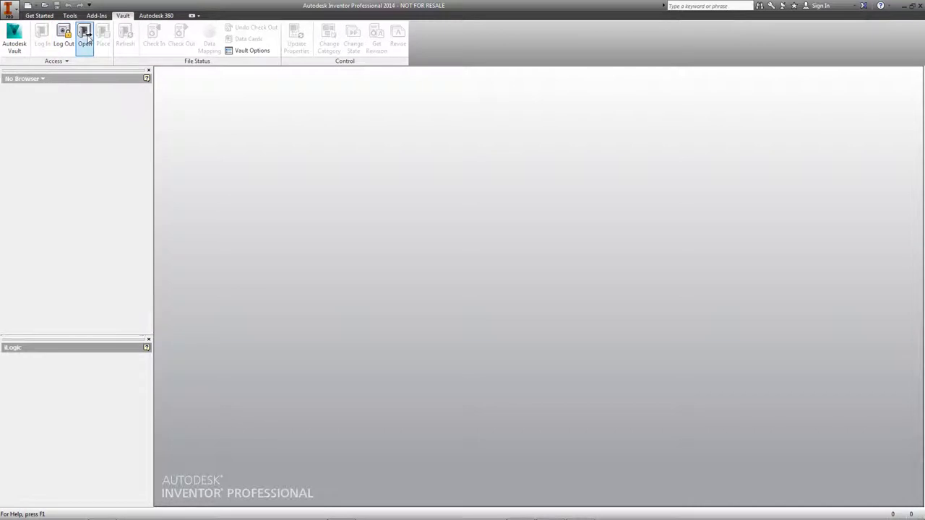
pyautogui.click(369, 196)
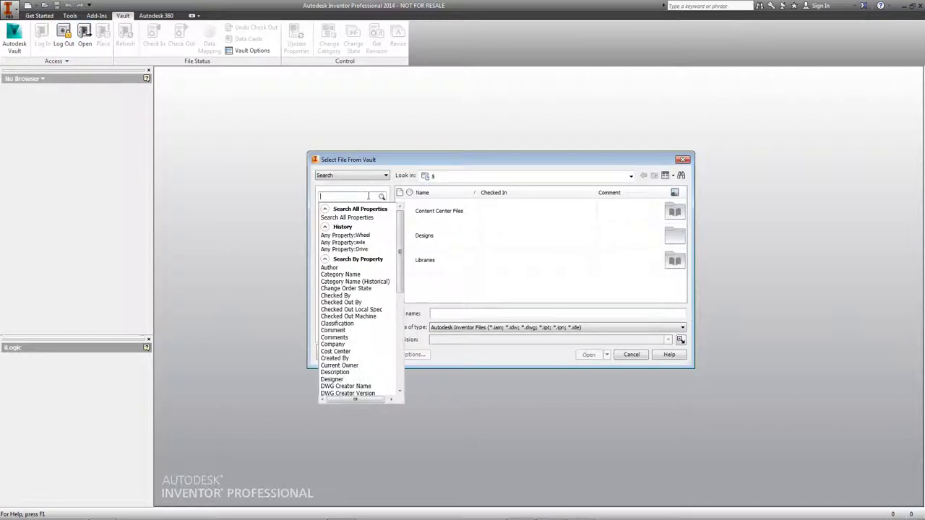
pyautogui.press('Return')
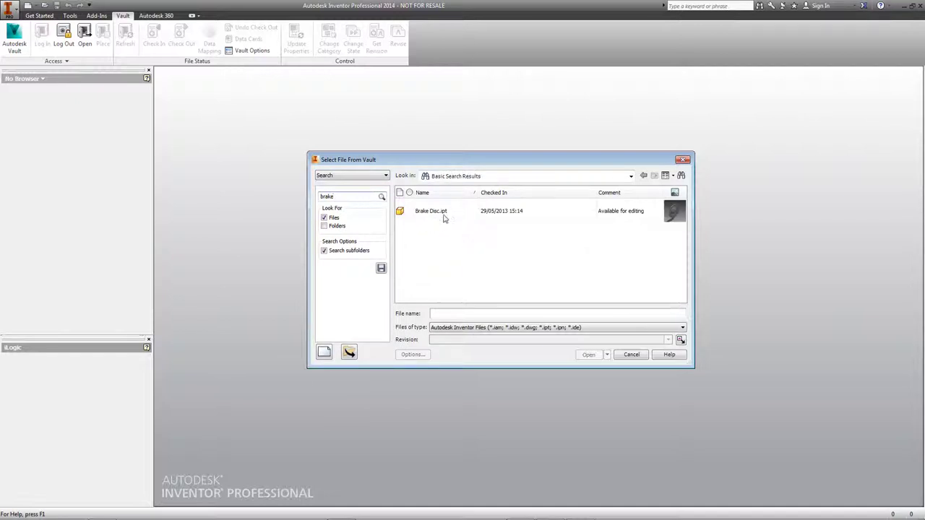
pyautogui.doubleClick(439, 217)
# Step: Check out Brake Disc.ipt with the comment "Check out to add details" and update all its out-of-date properties
pyautogui.click(472, 233)
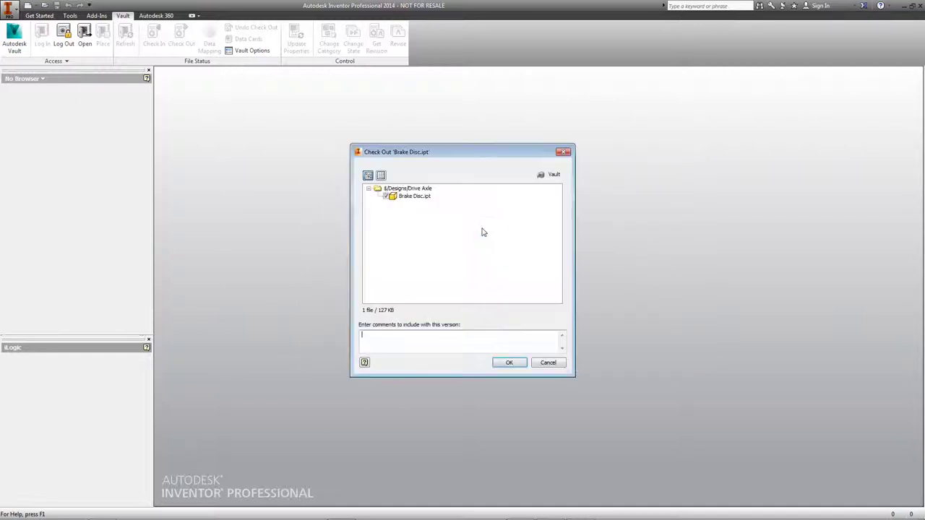
pyautogui.write('Check out to add details')
pyautogui.press('Return')
pyautogui.click(512, 363)
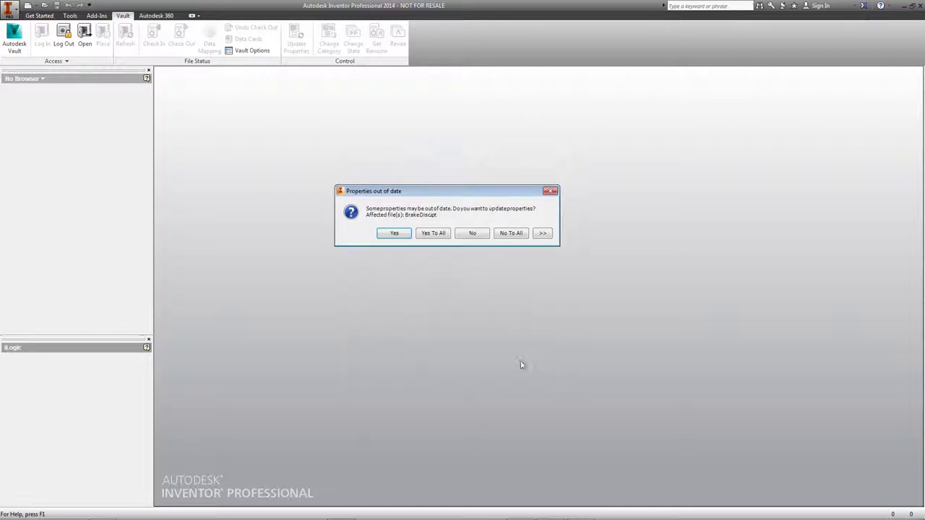
pyautogui.click(434, 233)
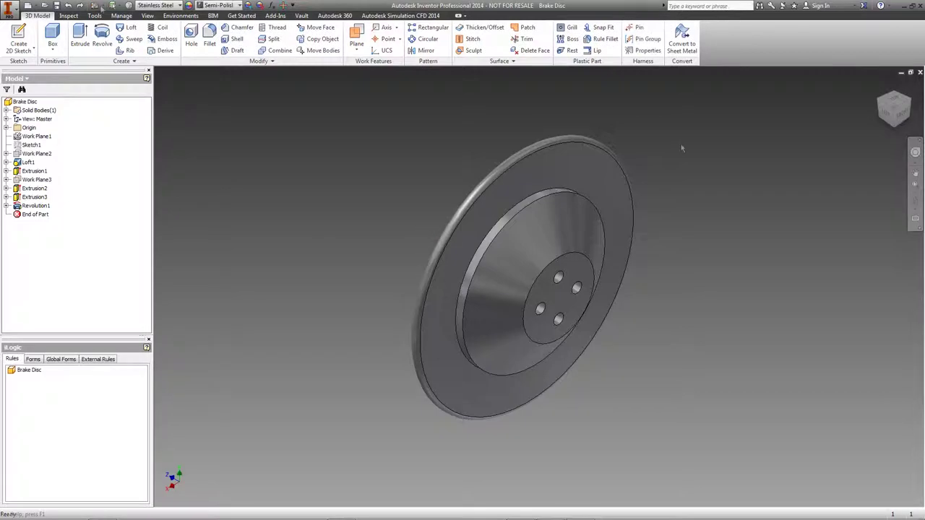
# Step: Sketch a three-point arc slot, about 48 mm between its arc ends, on the flat outer ring face of the brake disc
pyautogui.click(22, 37)
pyautogui.click(547, 173)
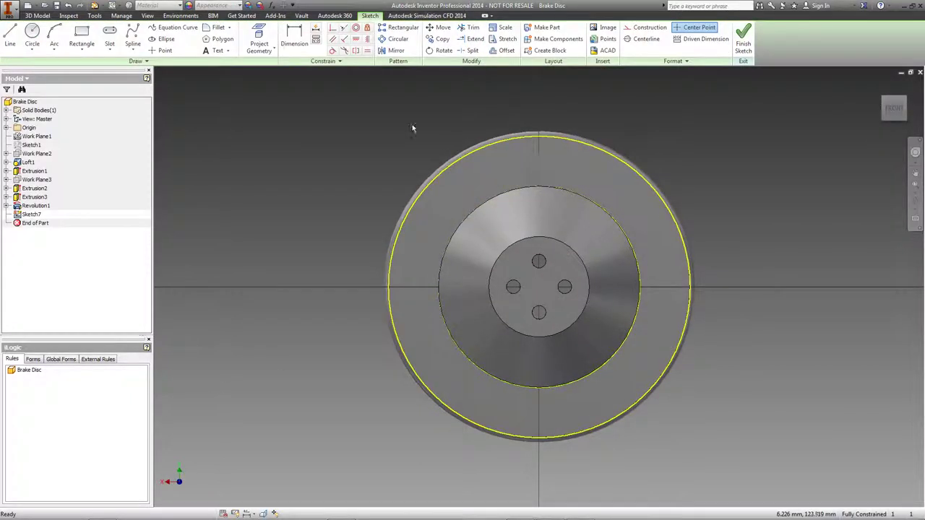
pyautogui.click(110, 46)
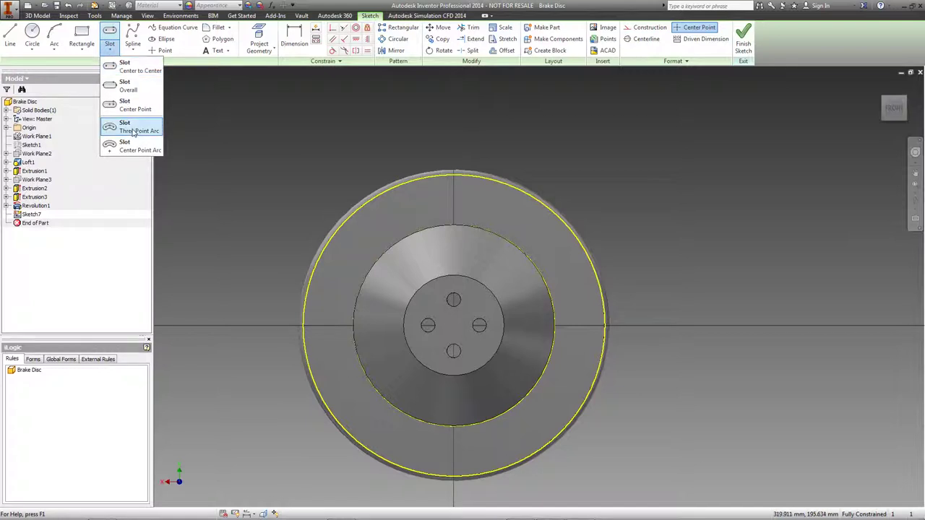
pyautogui.click(134, 133)
pyautogui.scroll(3, 456, 208)
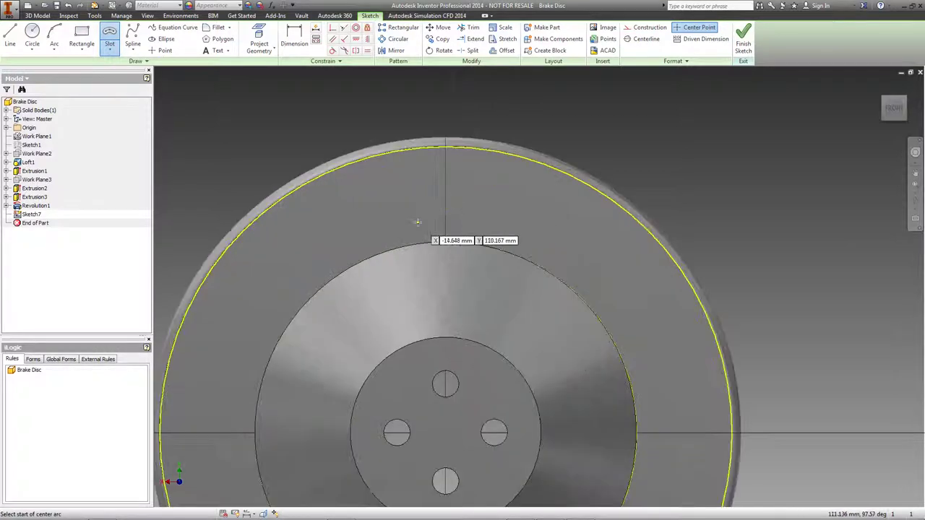
pyautogui.click(446, 231)
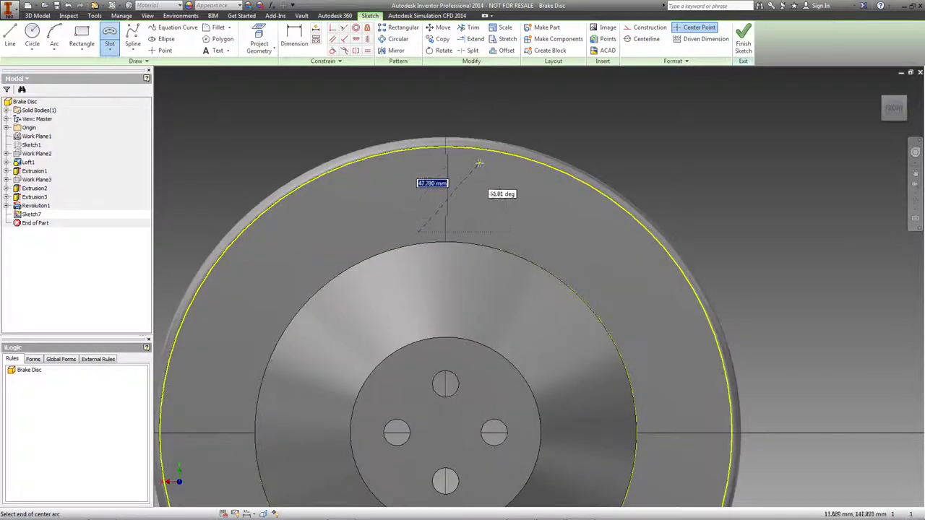
pyautogui.click(461, 170)
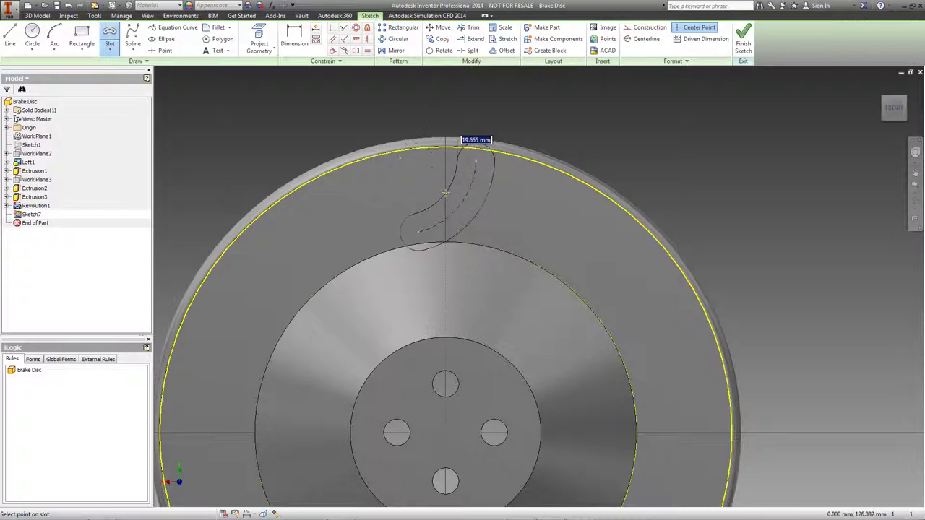
pyautogui.click(482, 172)
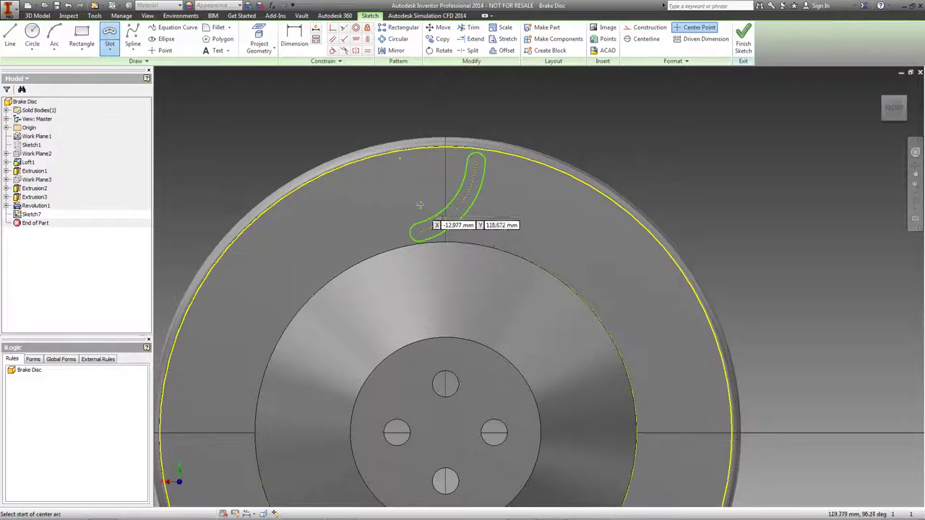
pyautogui.rightClick(370, 96)
pyautogui.press('Escape')
pyautogui.rightClick(372, 98)
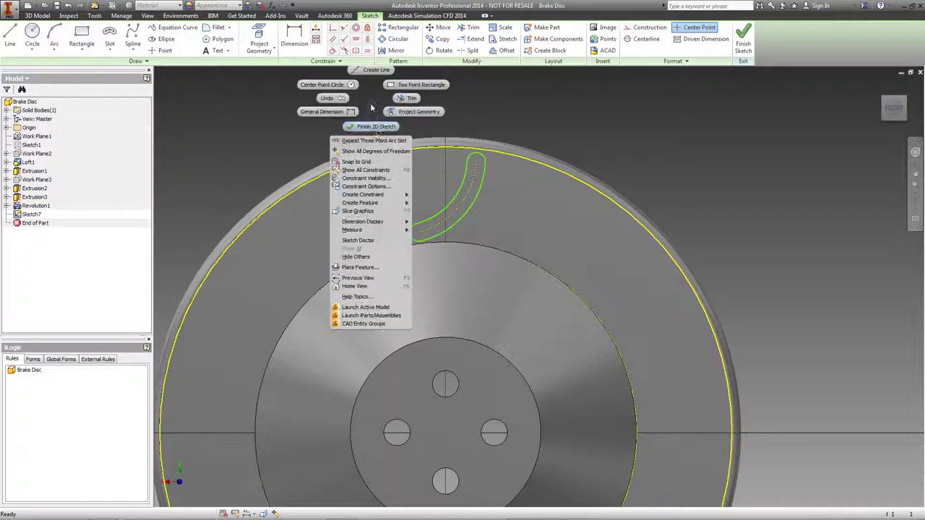
pyautogui.click(375, 127)
# Step: Cut the curved slot profile out of the disc's outer ring with Extrude
pyautogui.rightClick(402, 144)
pyautogui.click(432, 133)
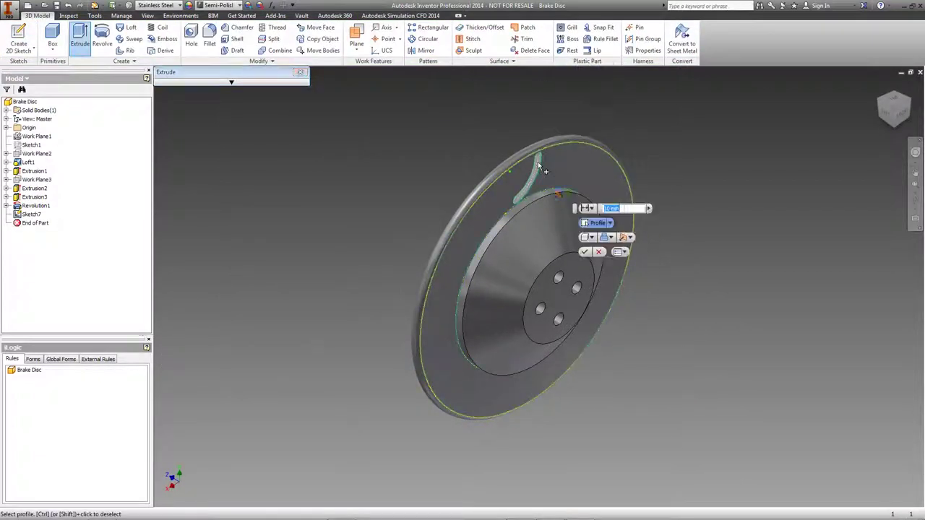
pyautogui.click(597, 222)
pyautogui.click(616, 260)
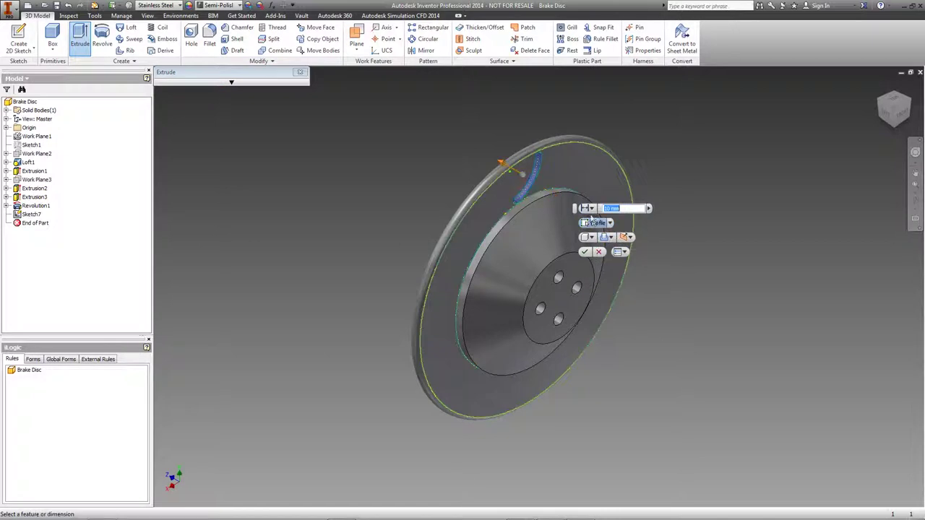
pyautogui.click(589, 208)
pyautogui.click(610, 264)
pyautogui.click(592, 253)
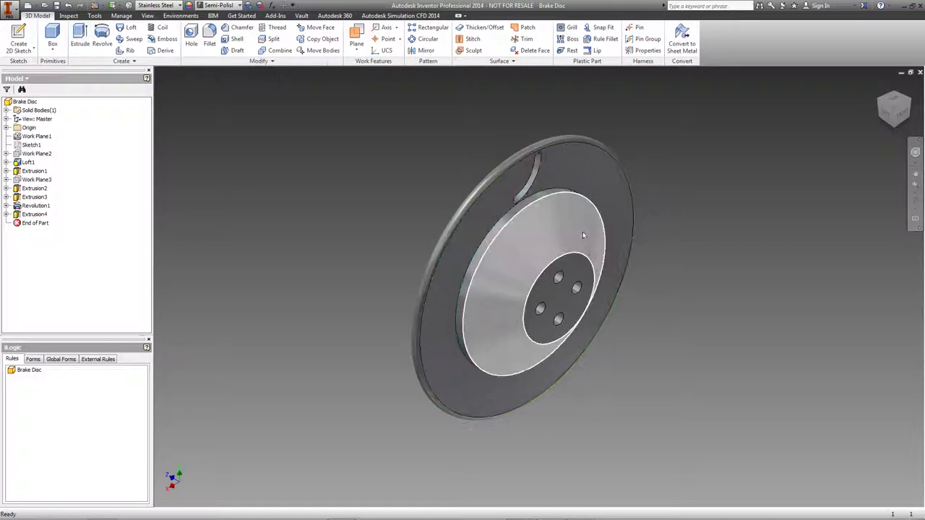
# Step: Create a circular pattern of 12 slots around the central axis of the brake disc
pyautogui.click(428, 39)
pyautogui.click(537, 164)
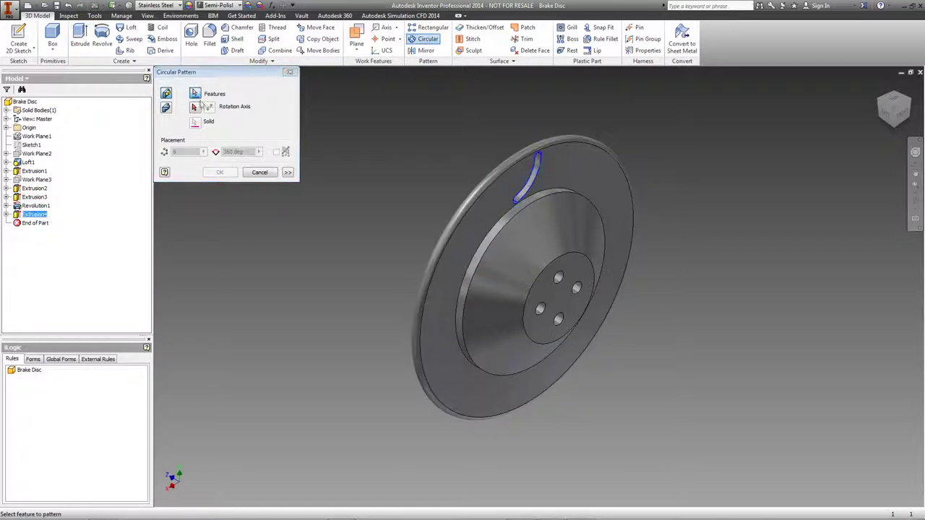
pyautogui.click(195, 107)
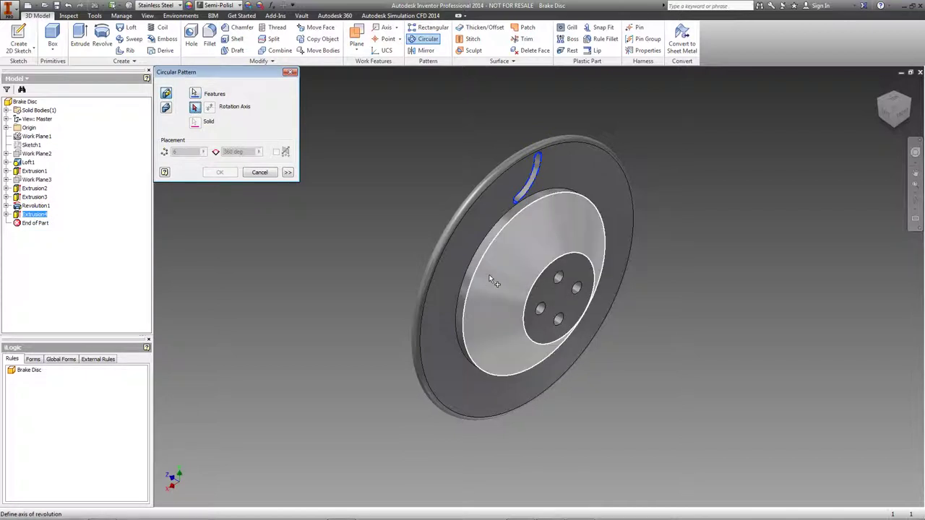
pyautogui.click(518, 310)
pyautogui.write('12')
pyautogui.press('Return')
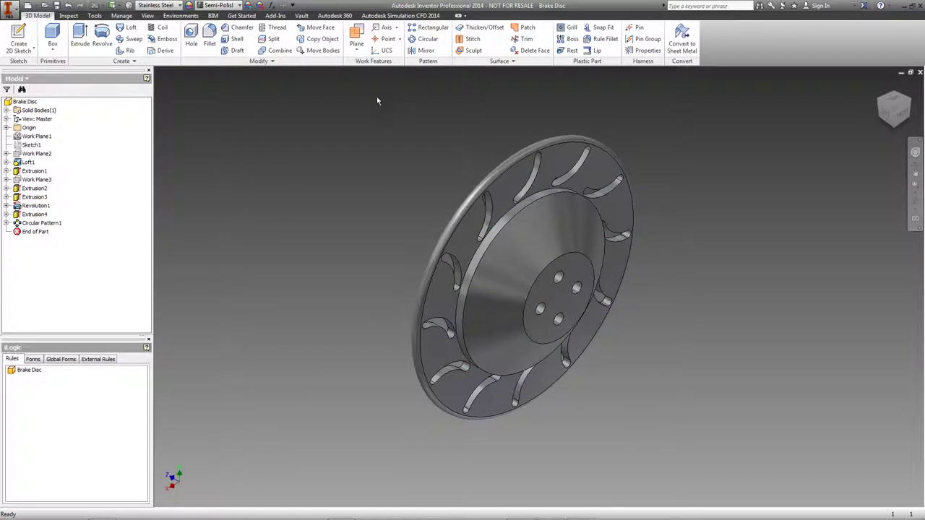
# Step: Apply constant fillets using All Fillets and All Rounds, setting the radius for the rounds to 0.5 mm
pyautogui.click(209, 40)
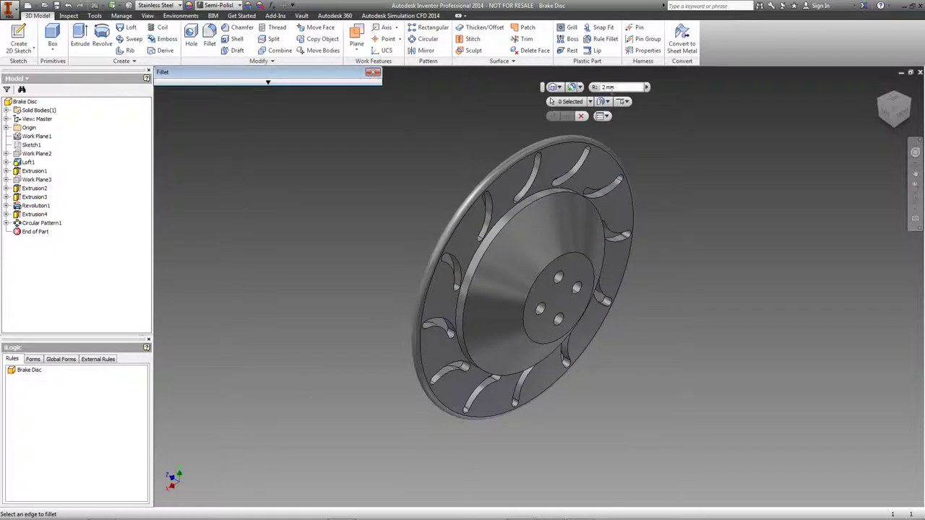
pyautogui.moveTo(365, 83)
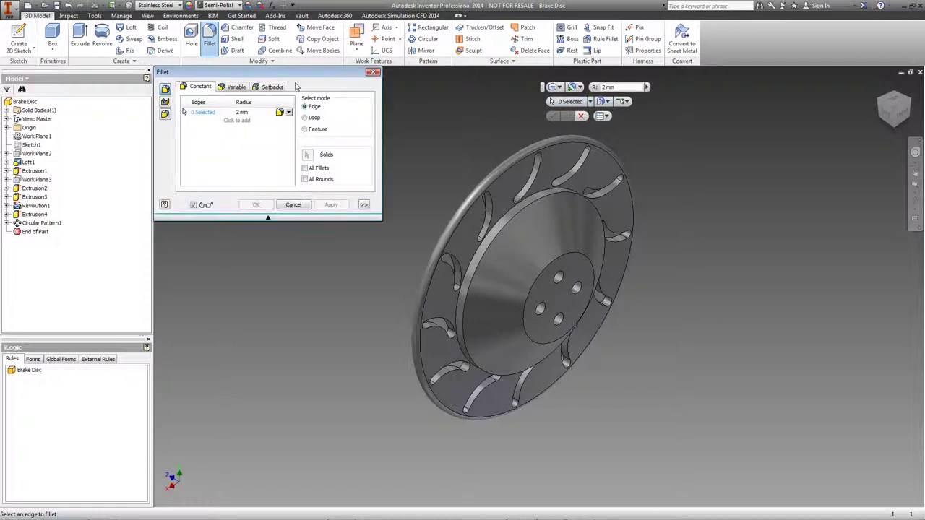
pyautogui.click(311, 170)
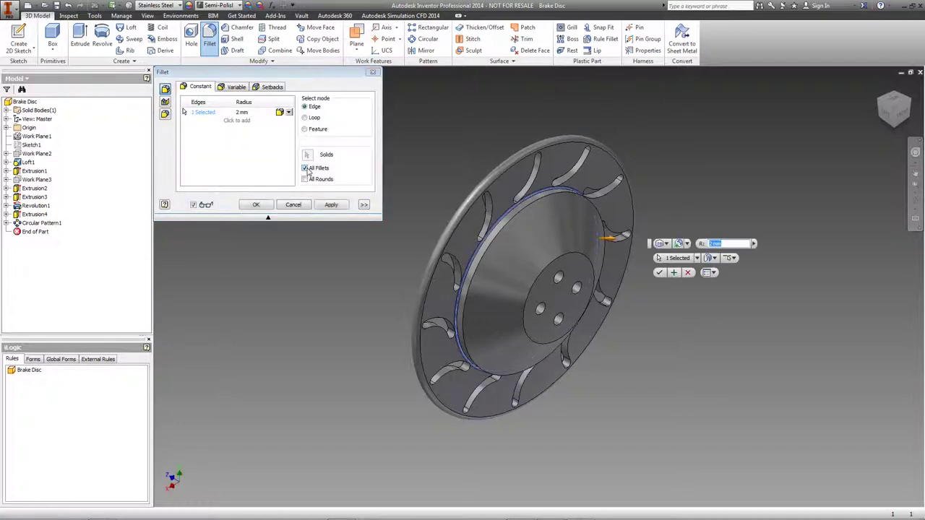
pyautogui.click(309, 180)
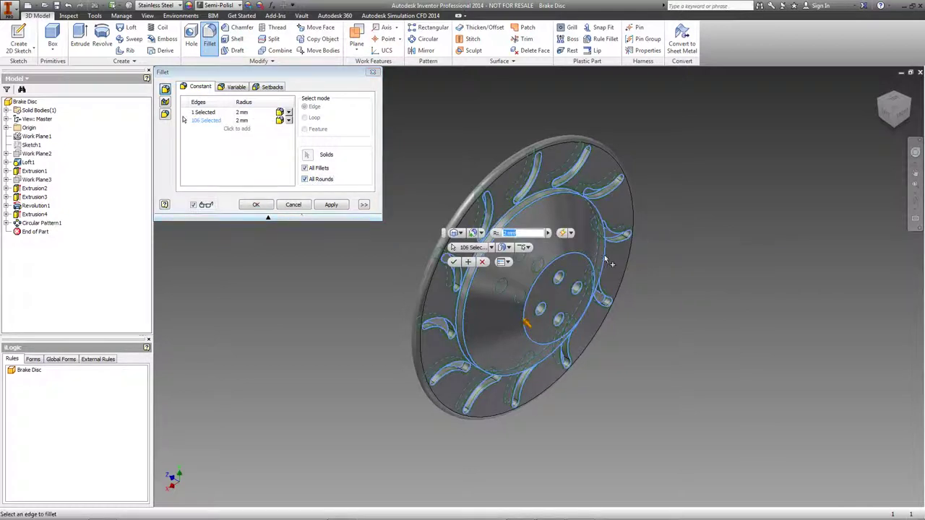
pyautogui.write('0.5')
pyautogui.click(453, 261)
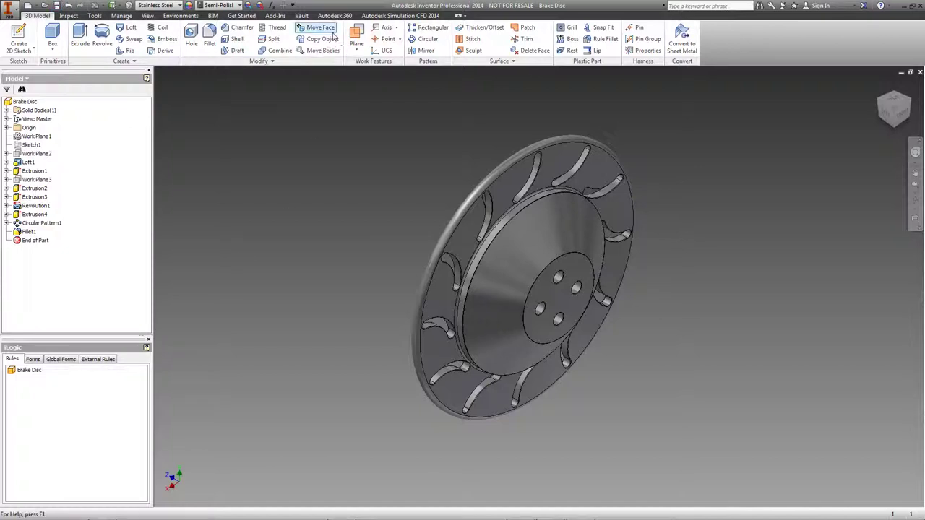
# Step: Check in Brake Disc.ipt with the comment "Added slots and fillets", including the linked 2D file
pyautogui.click(299, 16)
pyautogui.click(154, 36)
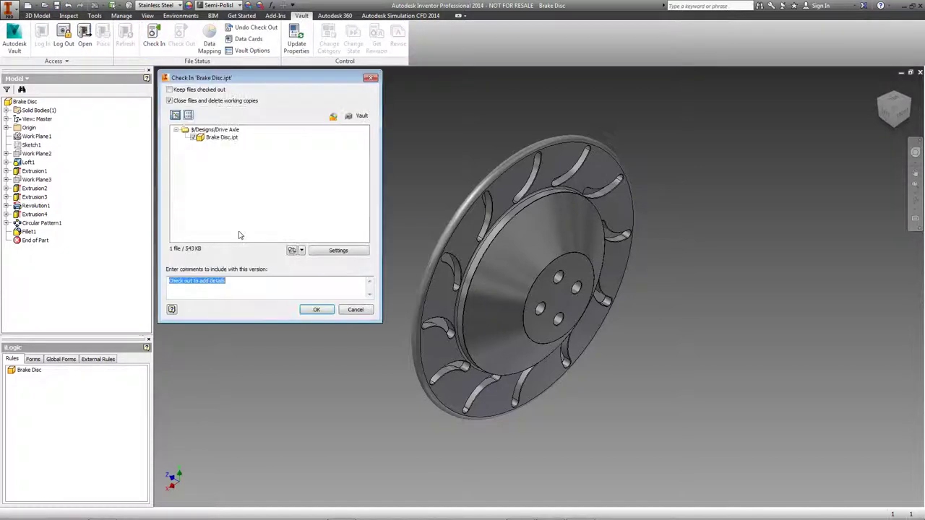
pyautogui.write('Added')
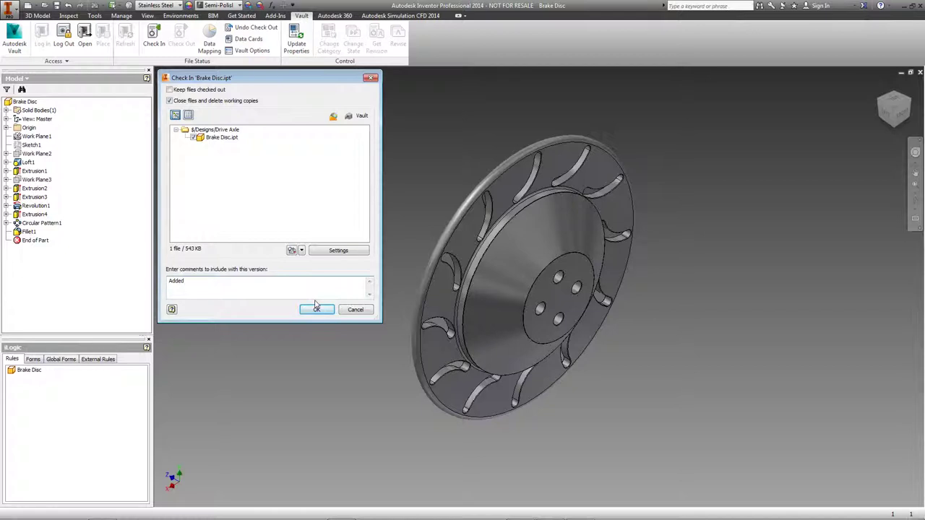
pyautogui.write(' slots and fillets')
pyautogui.press('Return')
pyautogui.click(315, 307)
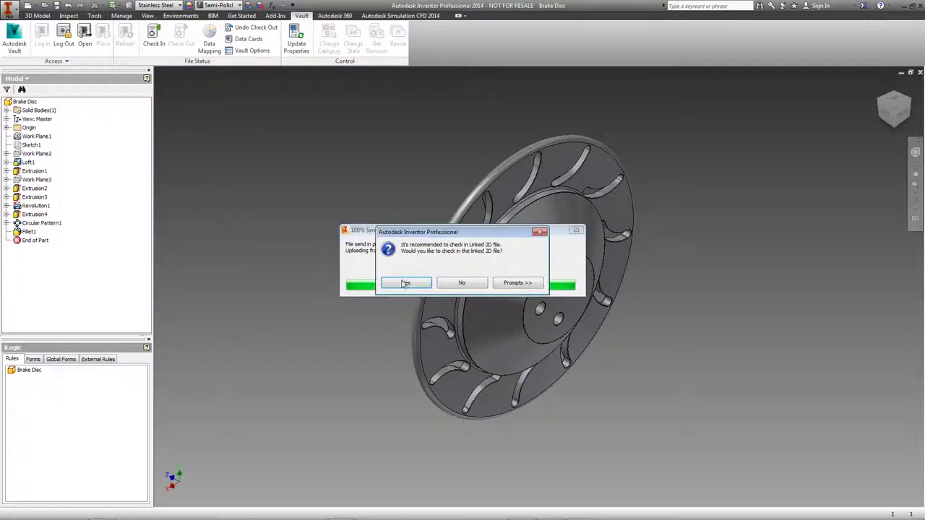
pyautogui.click(405, 282)
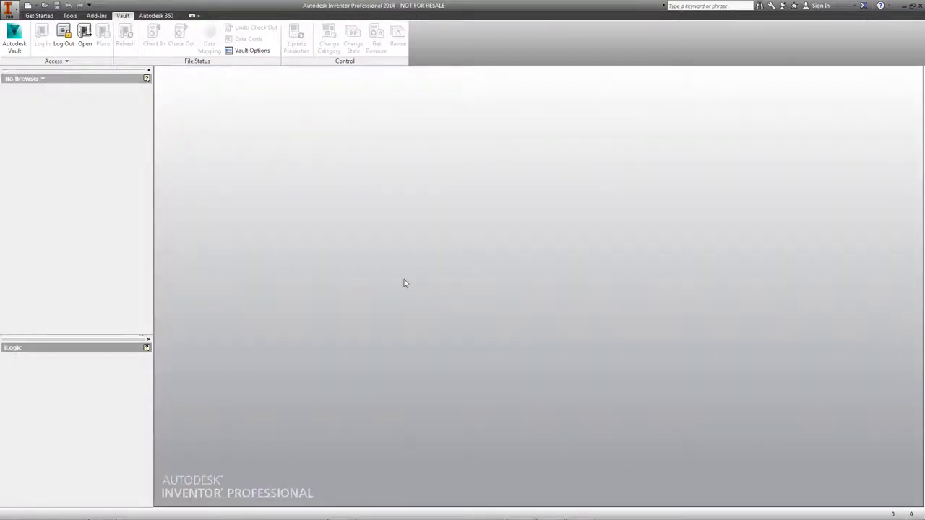
# Step: Switch to Vault and change the state of Brake Disc.ipt to Released with the comment "Released to manufacturing"
pyautogui.click(525, 511)
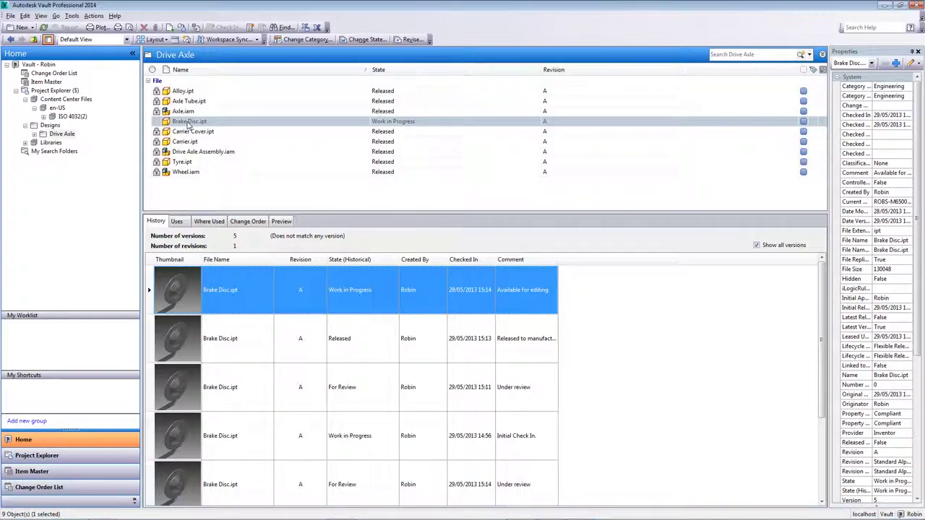
pyautogui.click(366, 39)
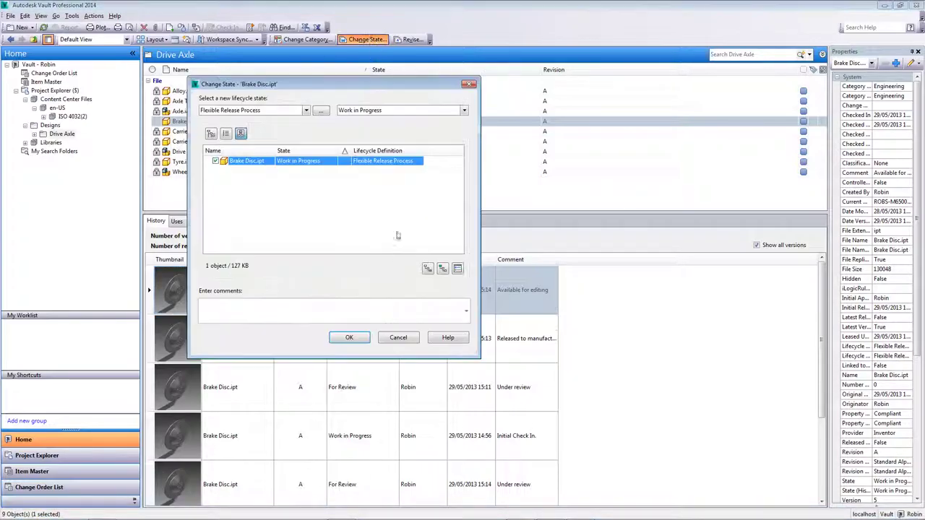
pyautogui.click(394, 110)
pyautogui.click(350, 136)
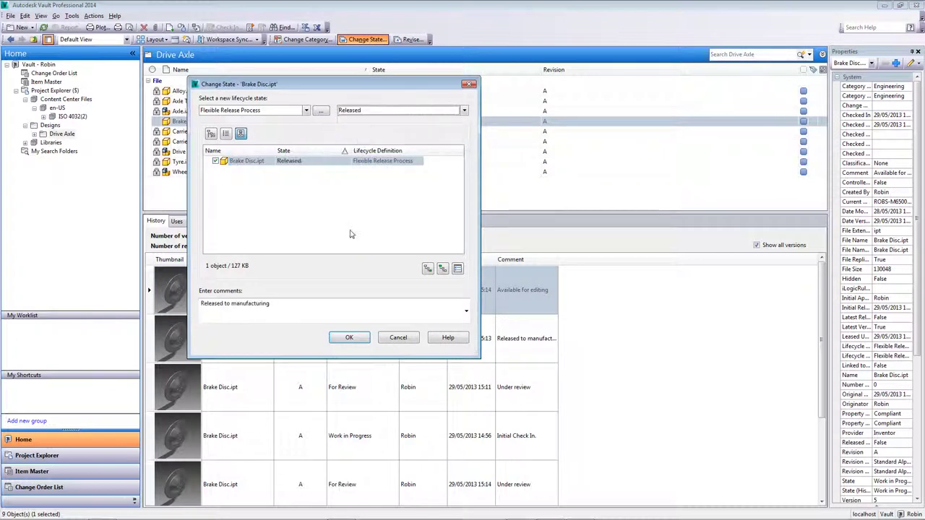
pyautogui.click(349, 337)
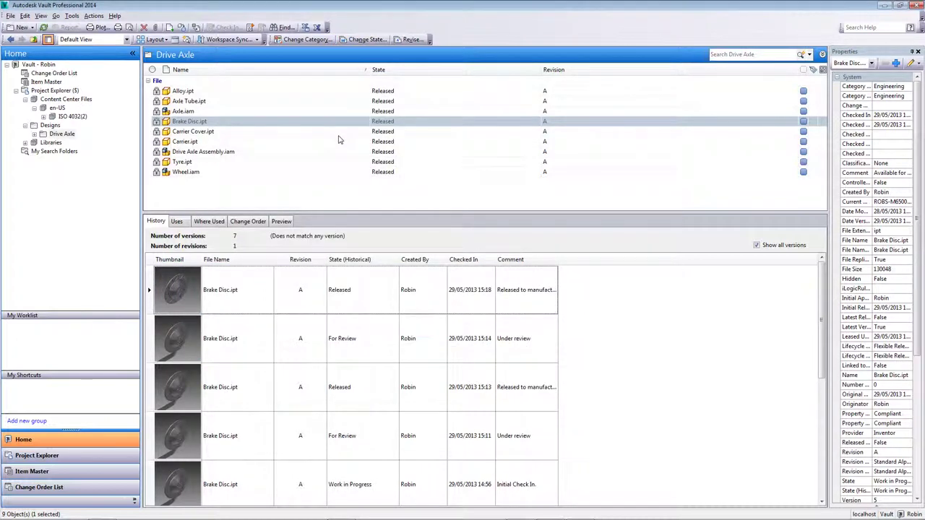